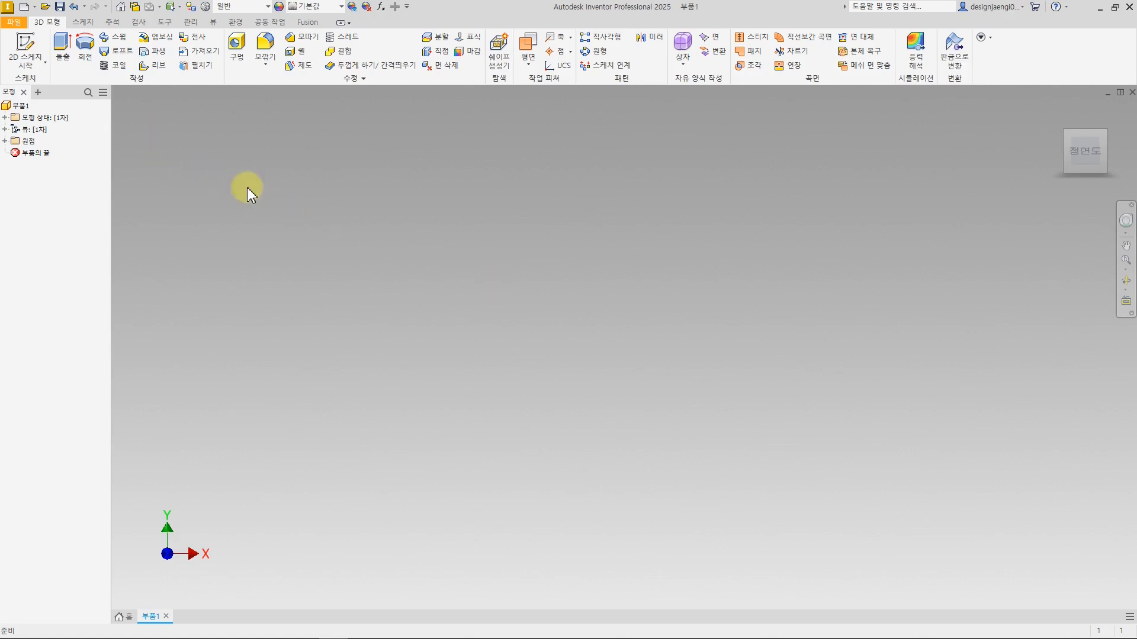
- Start a sketch on the XY plane and draw a tall rectangle from the origin, about 50 mm wide and 162 mm high
{"action": "left_click", "coordinate": [33, 46]}
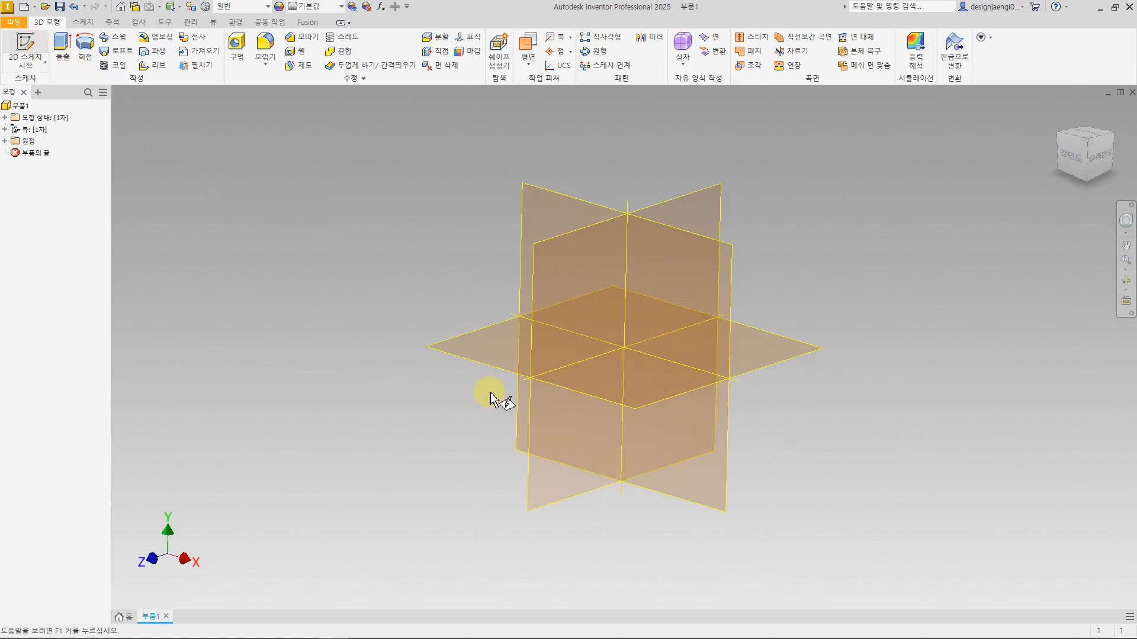
{"action": "left_click", "coordinate": [542, 204]}
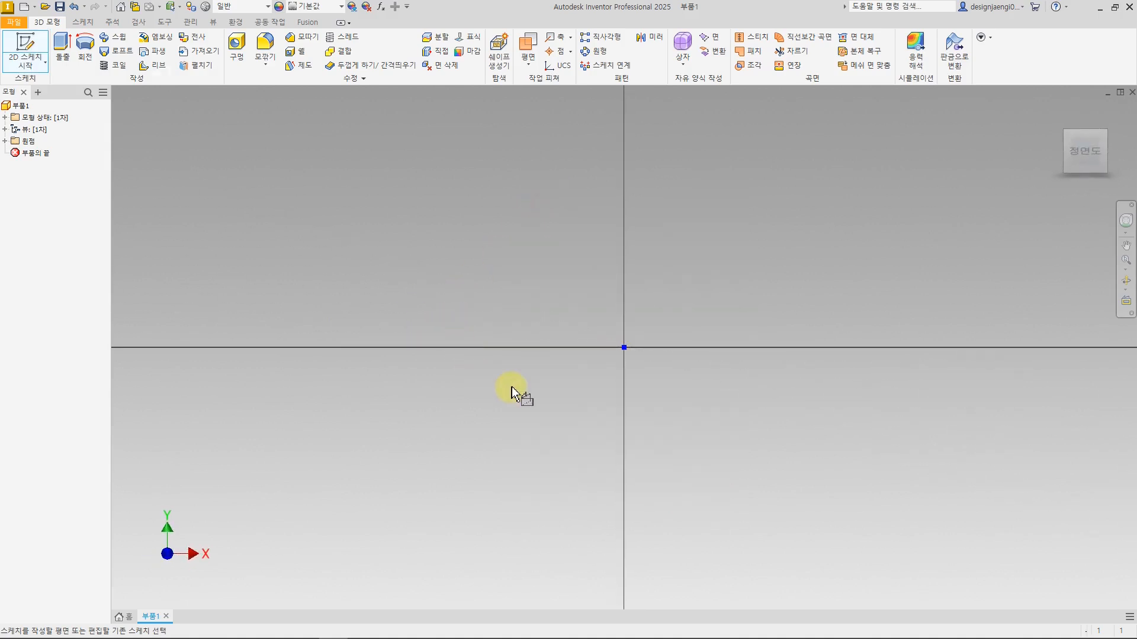
{"action": "left_click", "coordinate": [140, 46]}
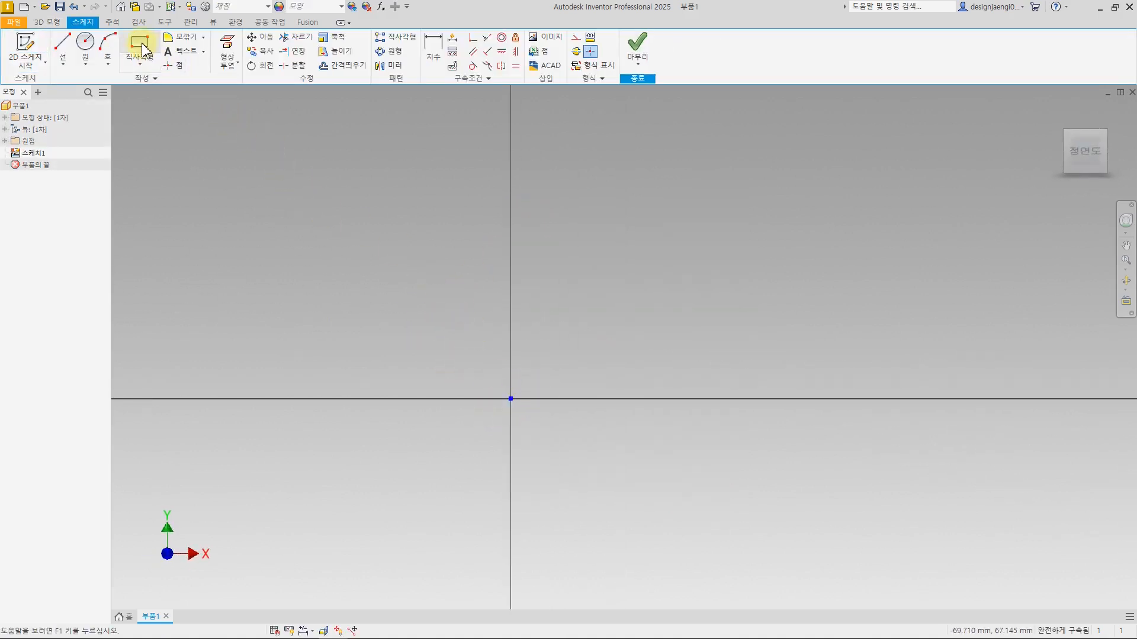
{"action": "left_click", "coordinate": [510, 400]}
{"action": "scroll", "coordinate": [553, 326], "scroll_direction": "down", "scroll_amount": 3}
{"action": "left_click", "coordinate": [580, 163]}
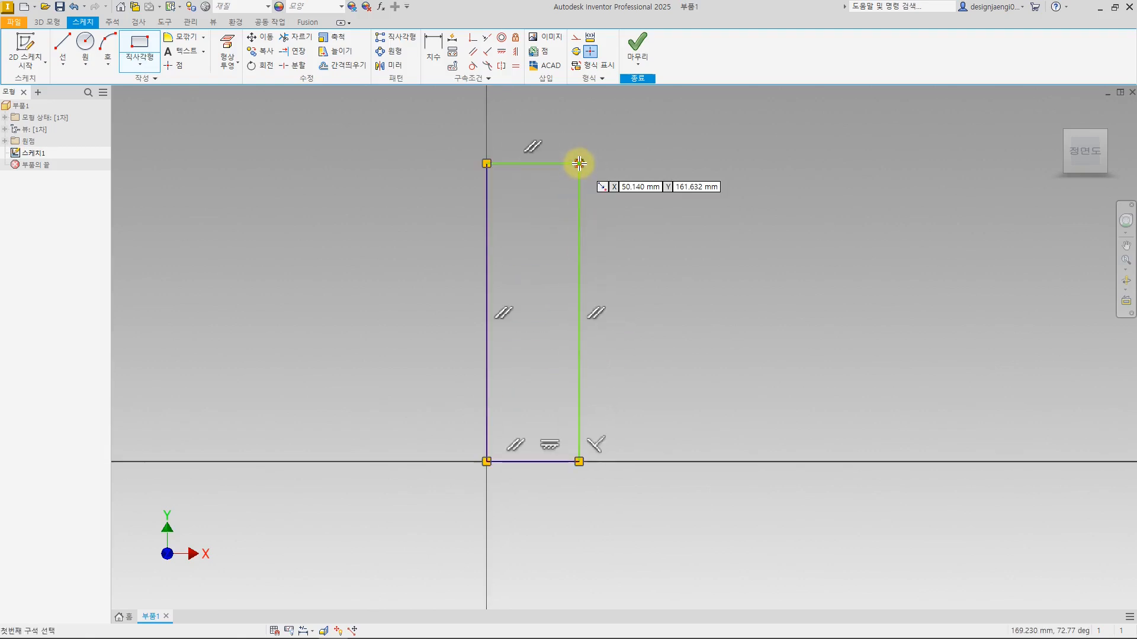
- Draw a second, horizontal rectangle about 62 mm high, extending outward from the tall rectangle's lower right corner
{"action": "left_click", "coordinate": [579, 461]}
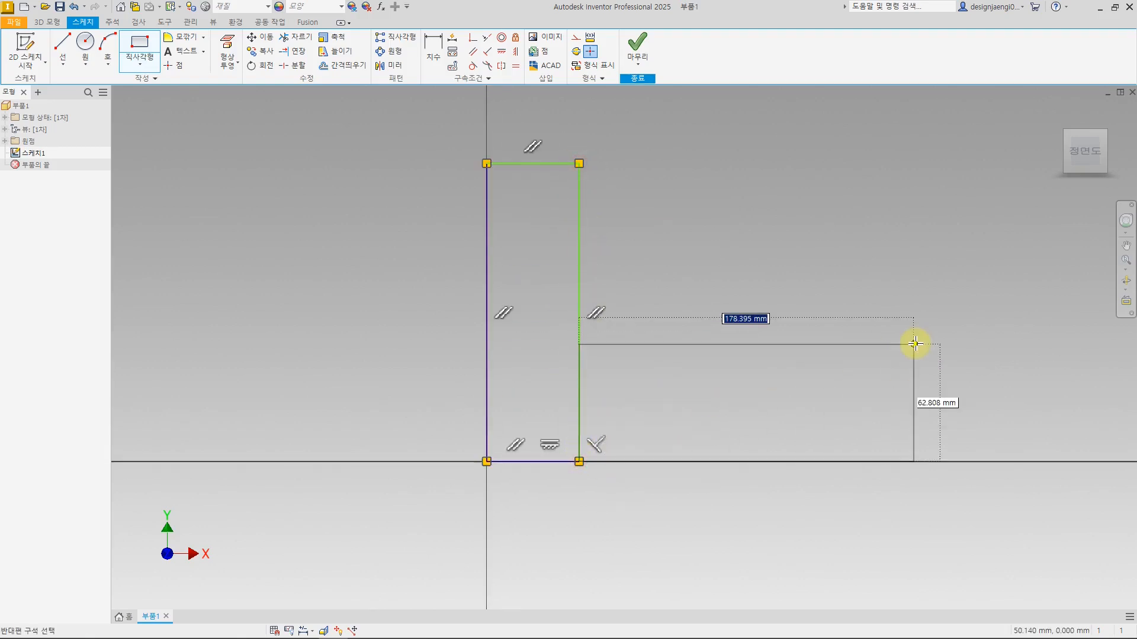
{"action": "left_click", "coordinate": [930, 345]}
{"action": "scroll", "coordinate": [637, 404], "scroll_direction": "down", "scroll_amount": 3}
- Dimension the tall rectangle to 150 mm high and 50 mm wide
{"action": "key", "text": "d"}
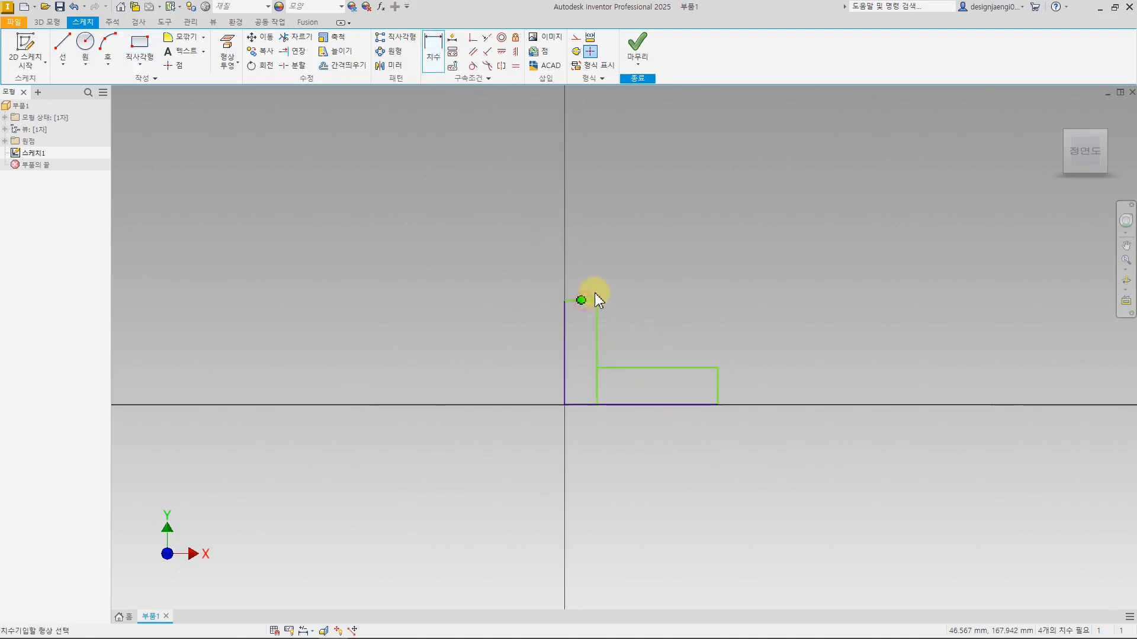
{"action": "left_click", "coordinate": [564, 318]}
{"action": "left_click", "coordinate": [520, 339]}
{"action": "type", "text": "150"}
{"action": "key", "text": "Return"}
{"action": "left_click", "coordinate": [625, 289]}
{"action": "left_click", "coordinate": [622, 256]}
{"action": "type", "text": "50"}
{"action": "key", "text": "Return"}
- Dimension the height of the horizontal rectangle at 20 mm
{"action": "middle_click_drag", "start_coordinate": [730, 466], "coordinate": [594, 445]}
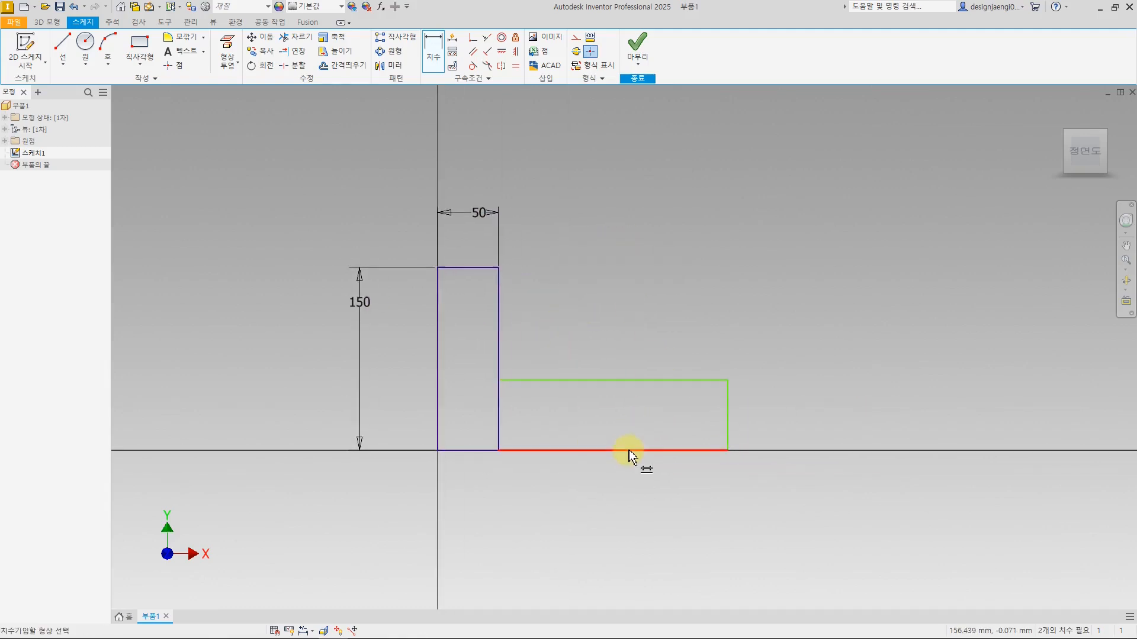
{"action": "left_click", "coordinate": [727, 402]}
{"action": "left_click", "coordinate": [773, 405]}
{"action": "type", "text": "20"}
{"action": "key", "text": "Return"}
{"action": "left_click", "coordinate": [652, 424]}
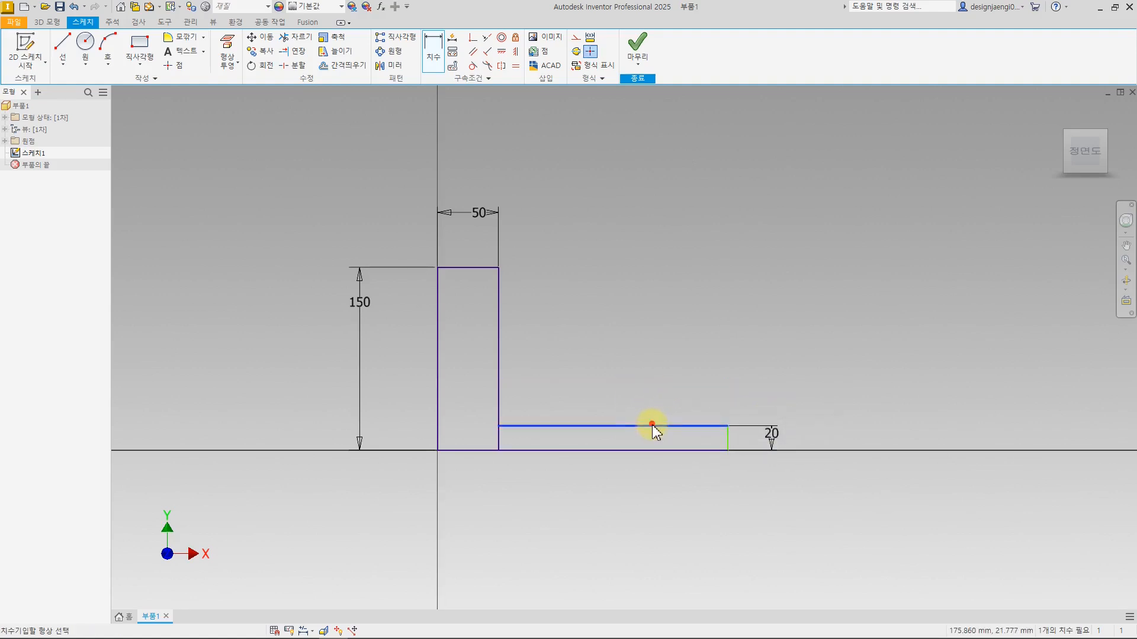
{"action": "key", "text": "Escape"}
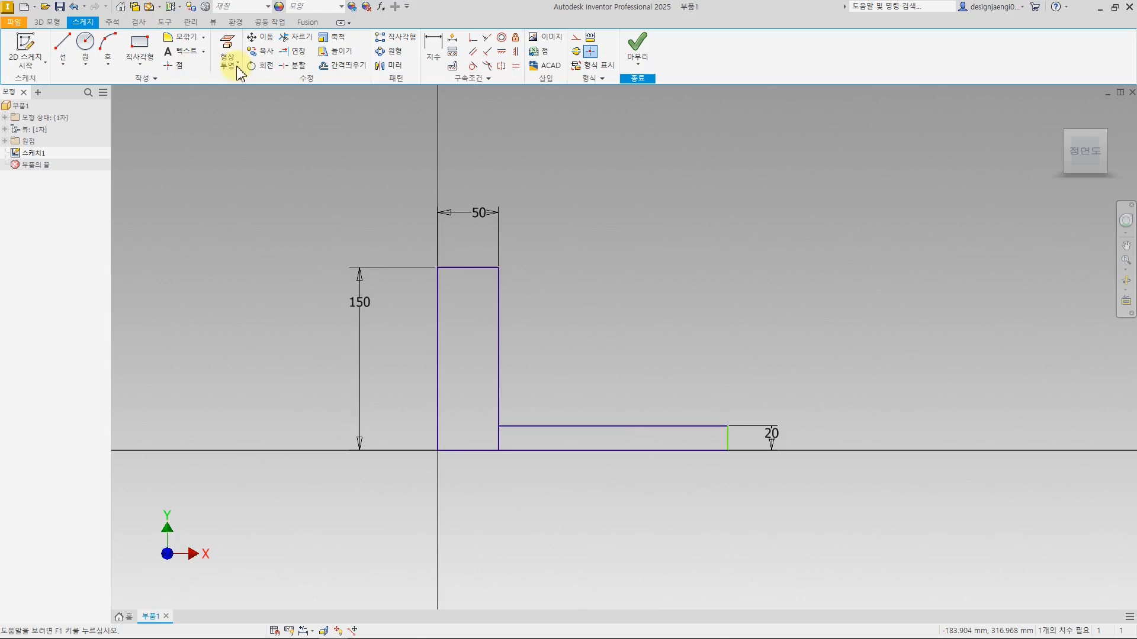
- Dimension the profile's overall width from the vertical axis to the outer end at 200 mm and finish the sketch
{"action": "left_click", "coordinate": [438, 398]}
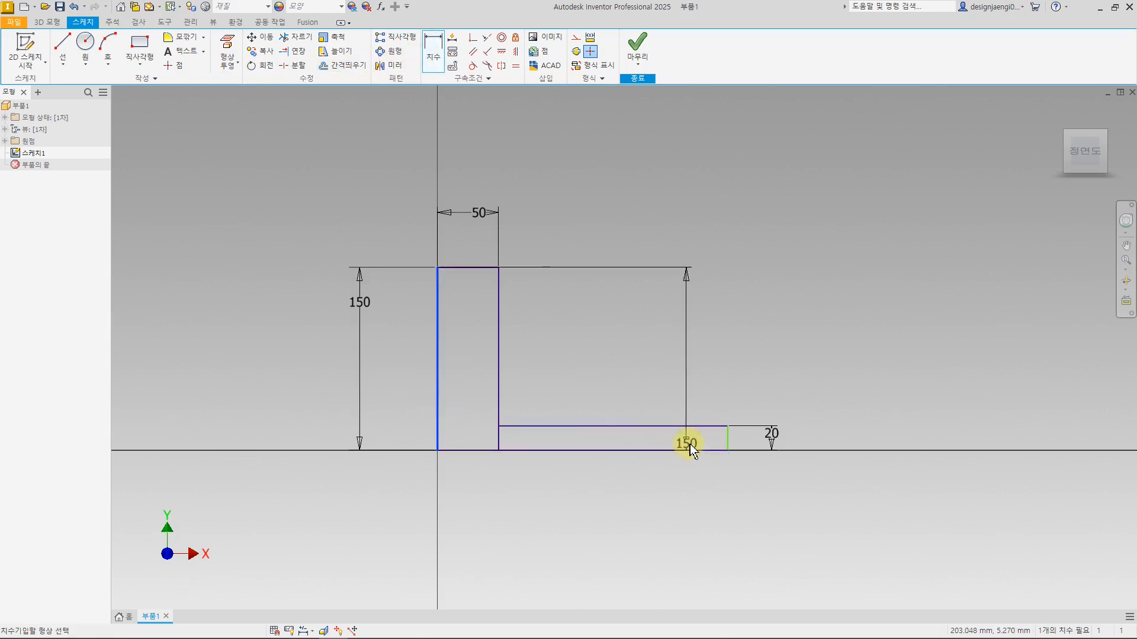
{"action": "left_click", "coordinate": [728, 444]}
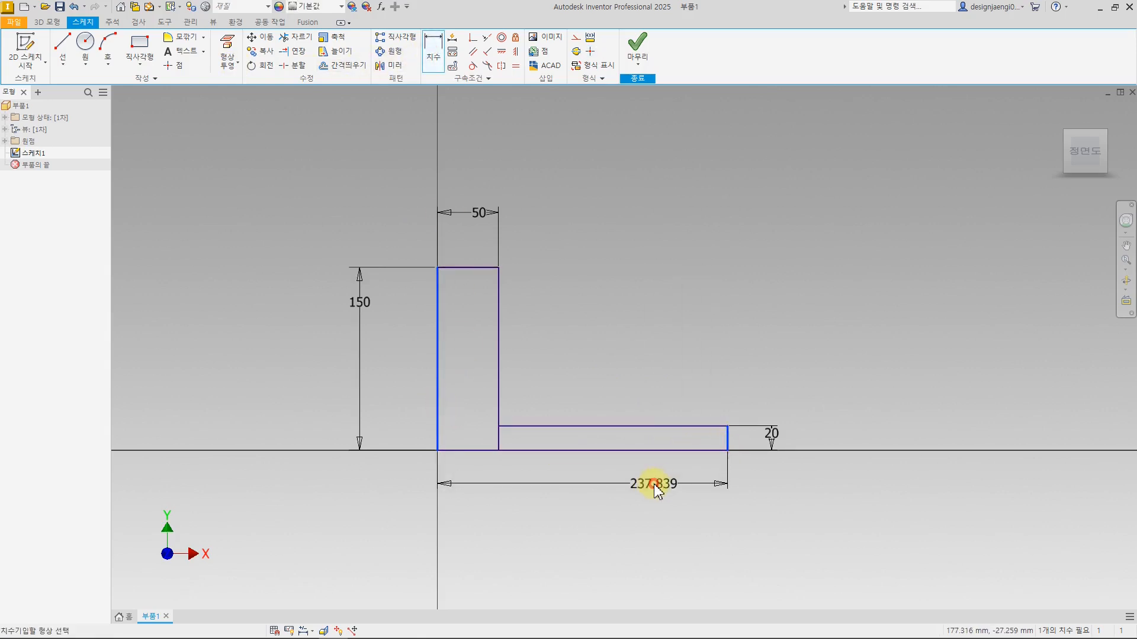
{"action": "left_click", "coordinate": [654, 489]}
{"action": "type", "text": "200"}
{"action": "key", "text": "Return"}
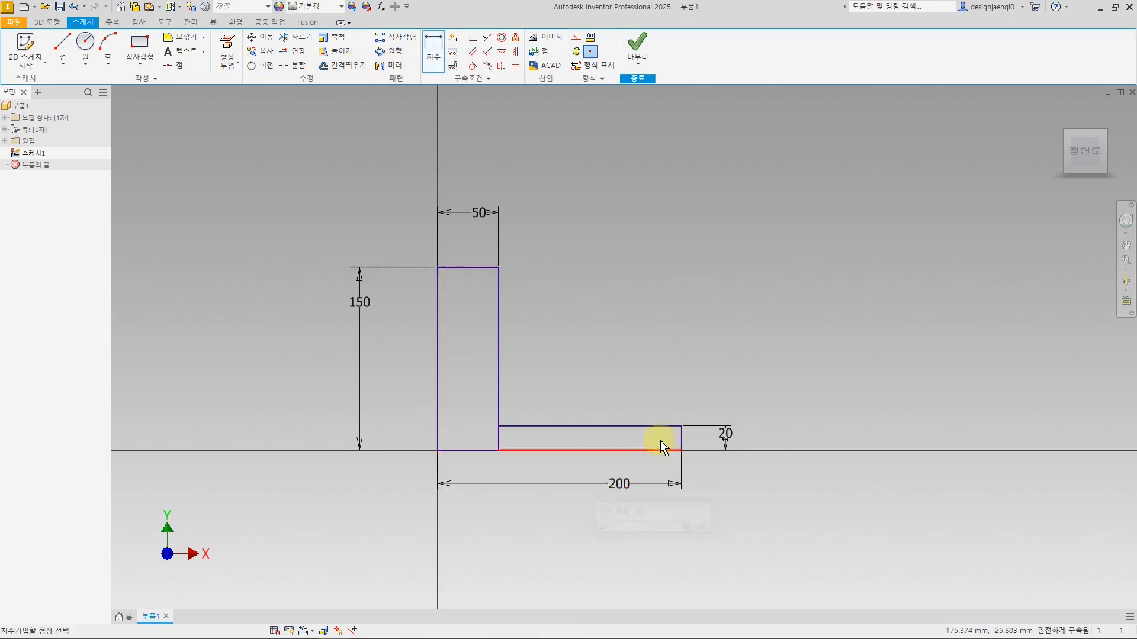
{"action": "left_click", "coordinate": [636, 52]}
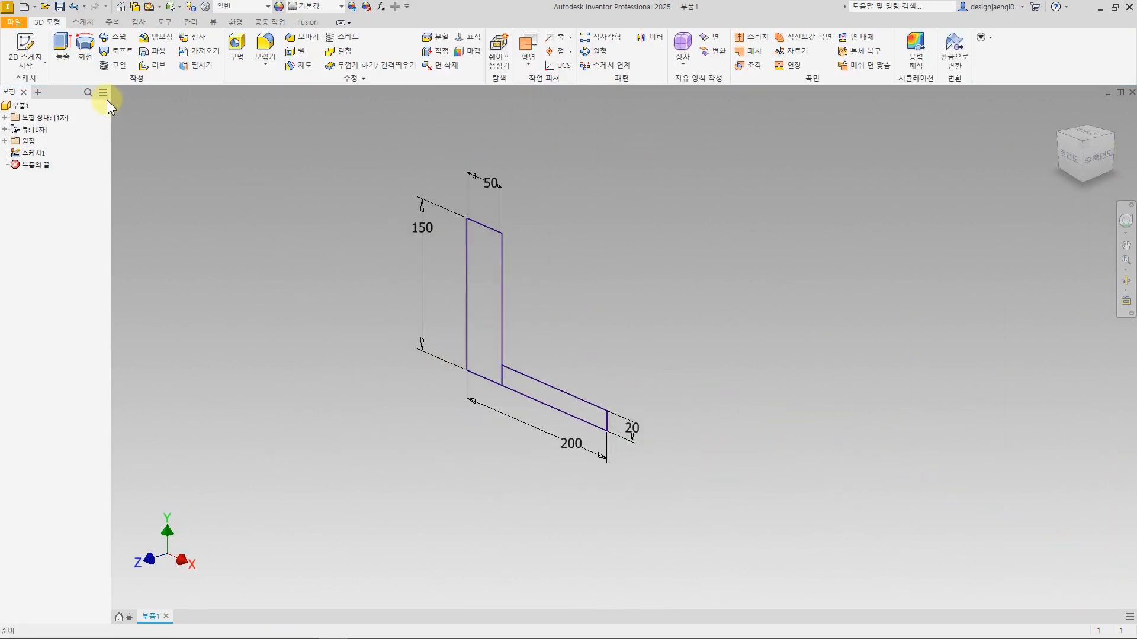
- Revolve both rectangle profiles a full 360 degrees about the tall rectangle's left edge
{"action": "left_click", "coordinate": [85, 49]}
{"action": "left_click", "coordinate": [498, 326]}
{"action": "left_click", "coordinate": [518, 386]}
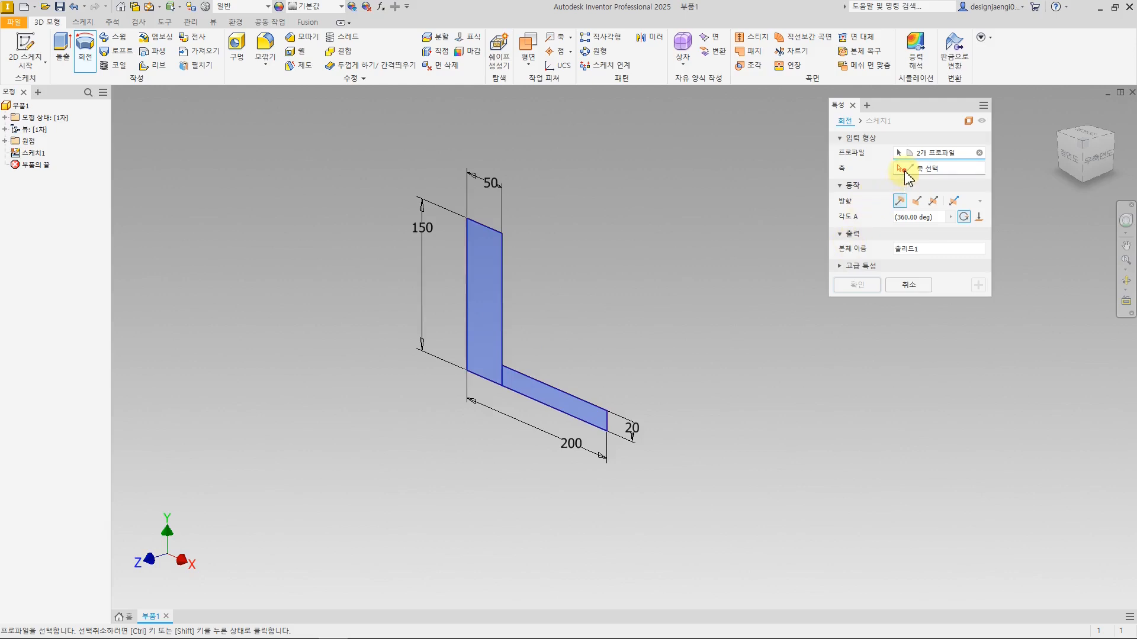
{"action": "left_click", "coordinate": [468, 263]}
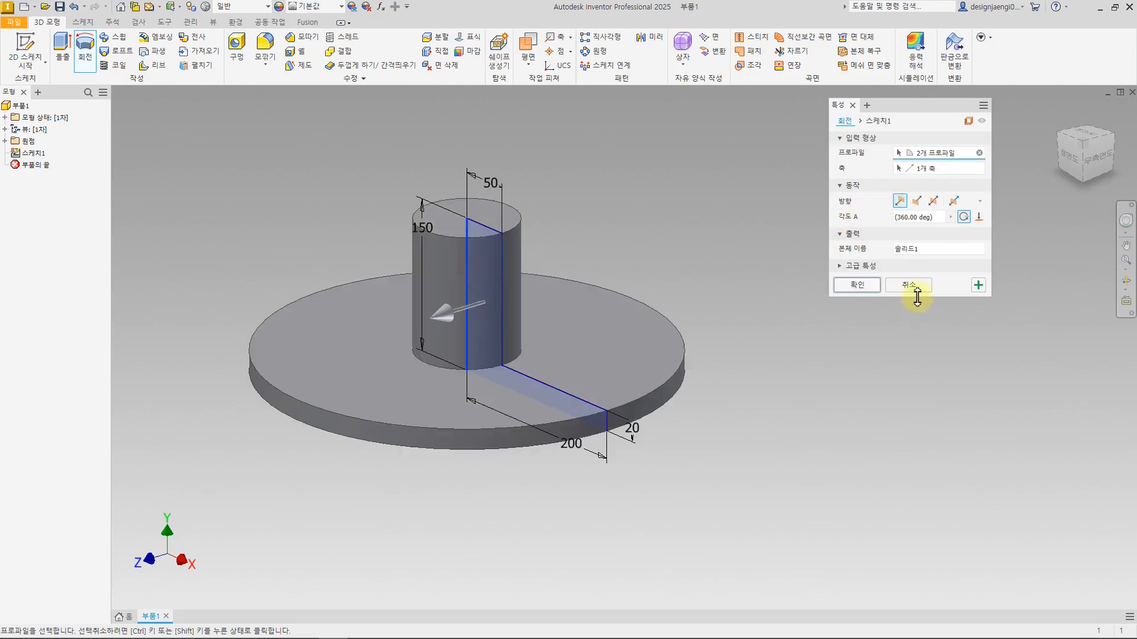
{"action": "left_click", "coordinate": [859, 285]}
{"action": "middle_click_drag", "start_coordinate": [677, 411], "coordinate": [748, 424]}
{"action": "mouse_move", "coordinate": [617, 473]}
{"action": "middle_mouse_down", "text": "shift"}
{"action": "mouse_move", "coordinate": [735, 466]}
{"action": "mouse_move", "coordinate": [709, 485]}
{"action": "mouse_move", "coordinate": [720, 474]}
{"action": "mouse_move", "coordinate": [829, 497]}
{"action": "mouse_move", "coordinate": [825, 510]}
{"action": "mouse_move", "coordinate": [833, 487]}
{"action": "mouse_move", "coordinate": [832, 500]}
{"action": "middle_mouse_up", "text": "shift"}
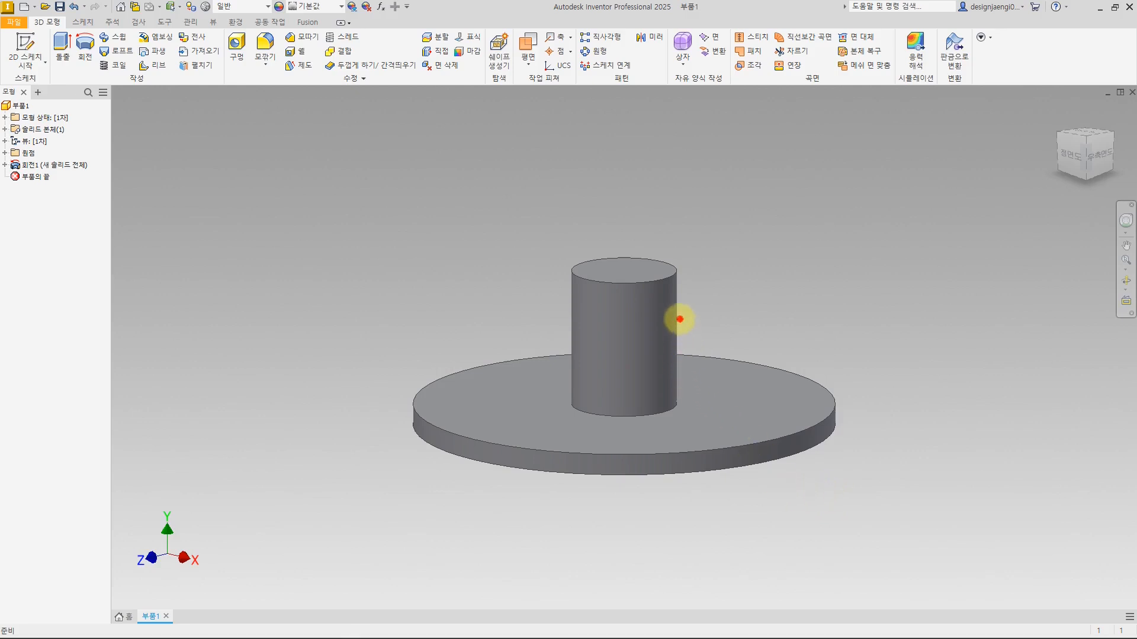
{"action": "mouse_move", "coordinate": [691, 320]}
{"action": "left_mouse_down"}
{"action": "mouse_move", "coordinate": [731, 367]}
{"action": "mouse_move", "coordinate": [731, 427]}
{"action": "left_mouse_up"}
{"action": "mouse_move", "coordinate": [681, 322]}
{"action": "left_mouse_down"}
{"action": "mouse_move", "coordinate": [680, 407]}
{"action": "mouse_move", "coordinate": [710, 429]}
{"action": "mouse_move", "coordinate": [666, 327]}
{"action": "mouse_move", "coordinate": [704, 324]}
{"action": "mouse_move", "coordinate": [694, 351]}
{"action": "mouse_move", "coordinate": [718, 370]}
{"action": "mouse_move", "coordinate": [723, 438]}
{"action": "mouse_move", "coordinate": [665, 355]}
{"action": "mouse_move", "coordinate": [667, 419]}
{"action": "left_mouse_up"}
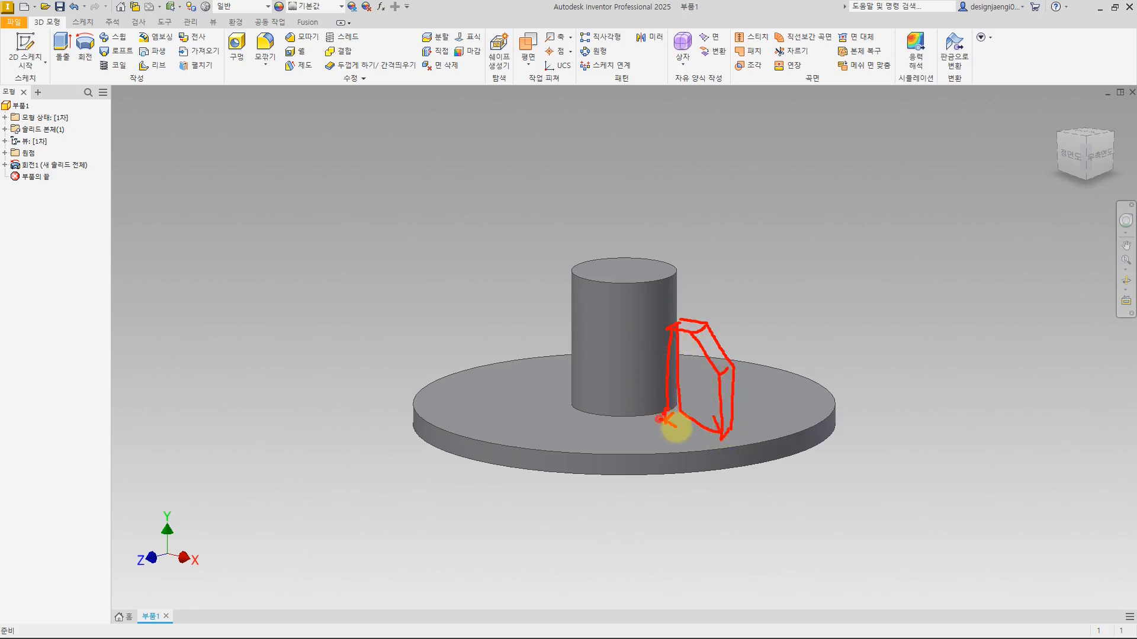
{"action": "mouse_move", "coordinate": [740, 316]}
{"action": "left_mouse_down"}
{"action": "mouse_move", "coordinate": [734, 332]}
{"action": "mouse_move", "coordinate": [836, 302]}
{"action": "left_mouse_up"}
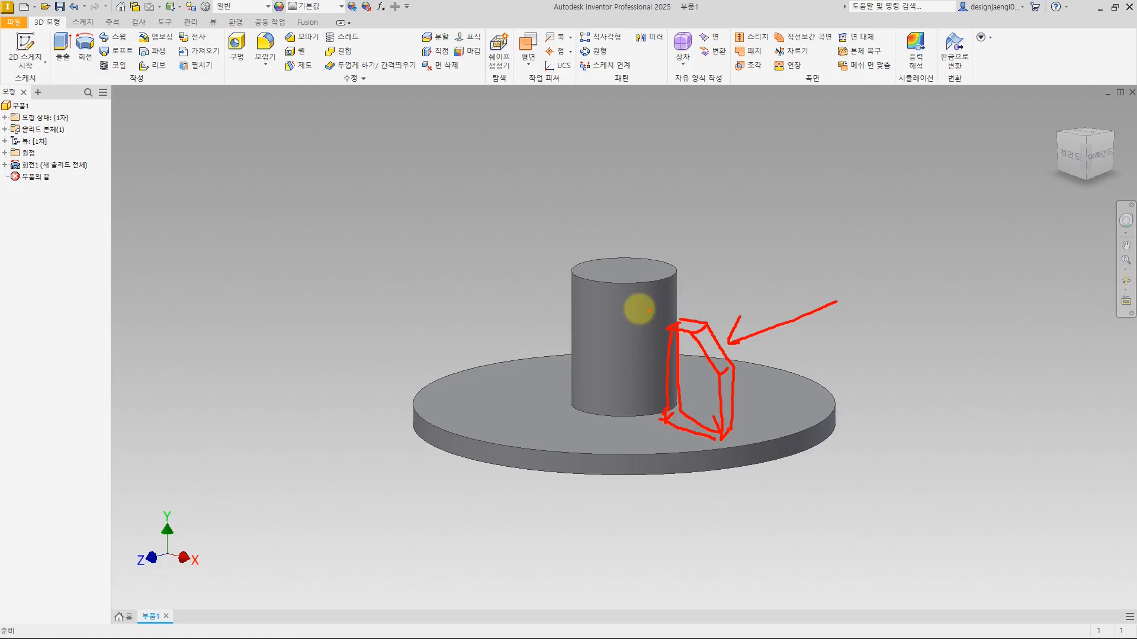
{"action": "mouse_move", "coordinate": [753, 272]}
{"action": "left_mouse_down"}
{"action": "mouse_move", "coordinate": [690, 279]}
{"action": "mouse_move", "coordinate": [727, 289]}
{"action": "left_mouse_up"}
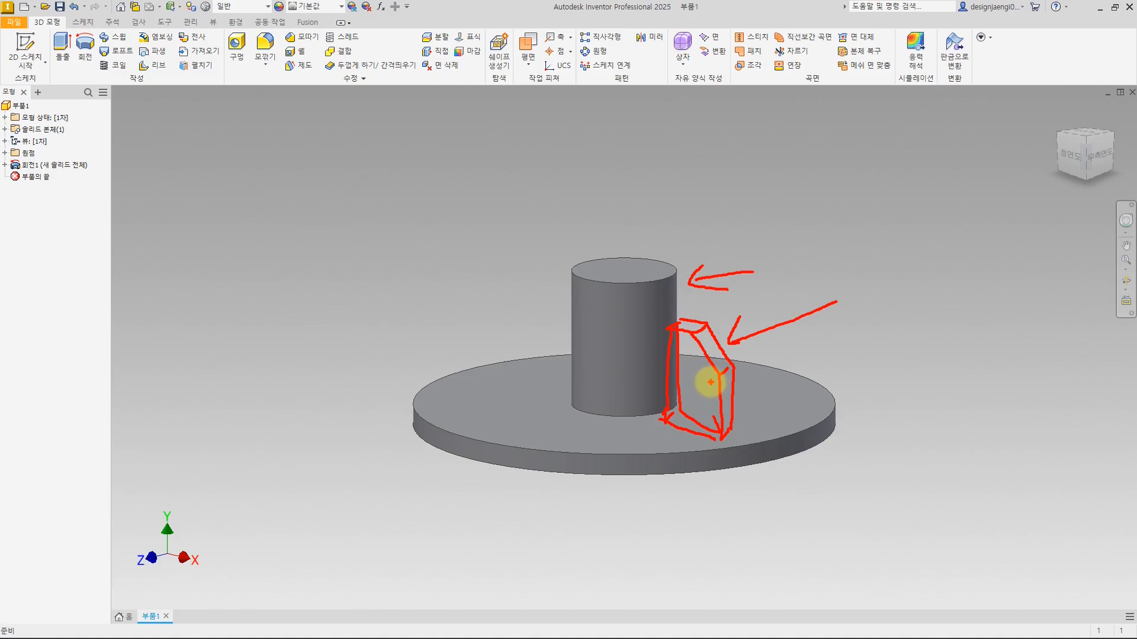
{"action": "key", "text": "Escape"}
{"action": "mouse_move", "coordinate": [761, 494]}
{"action": "middle_mouse_down", "text": "shift"}
{"action": "mouse_move", "coordinate": [791, 497]}
{"action": "mouse_move", "coordinate": [778, 519]}
{"action": "mouse_move", "coordinate": [783, 509]}
{"action": "middle_mouse_up", "text": "shift"}
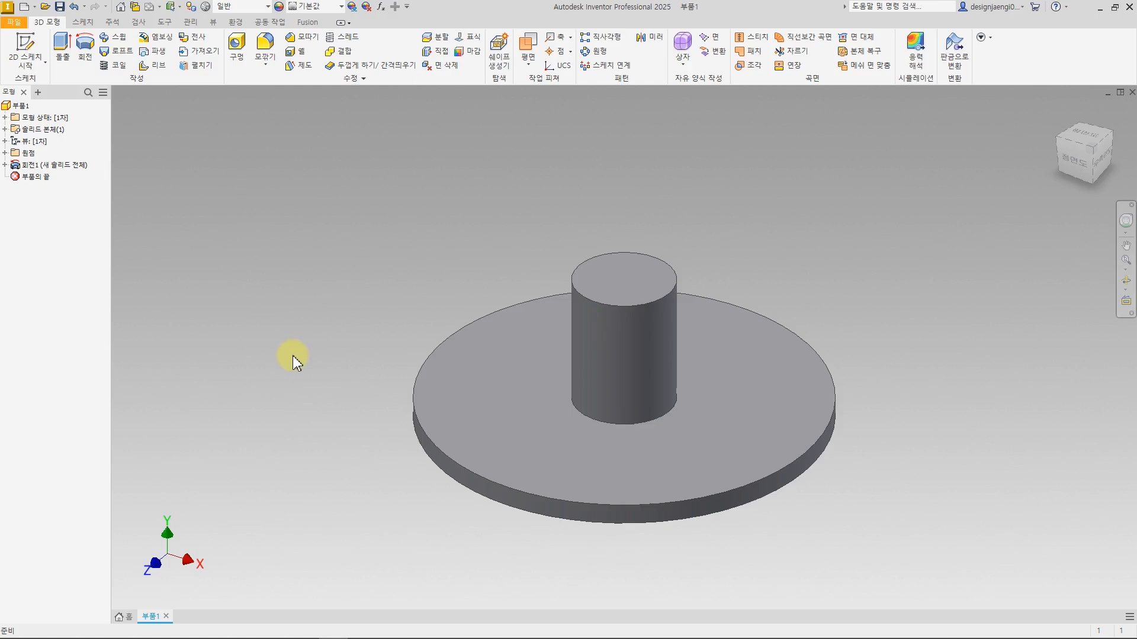
{"action": "middle_click_drag", "start_coordinate": [293, 399], "coordinate": [302, 410], "text": "shift"}
{"action": "key", "text": "F6"}
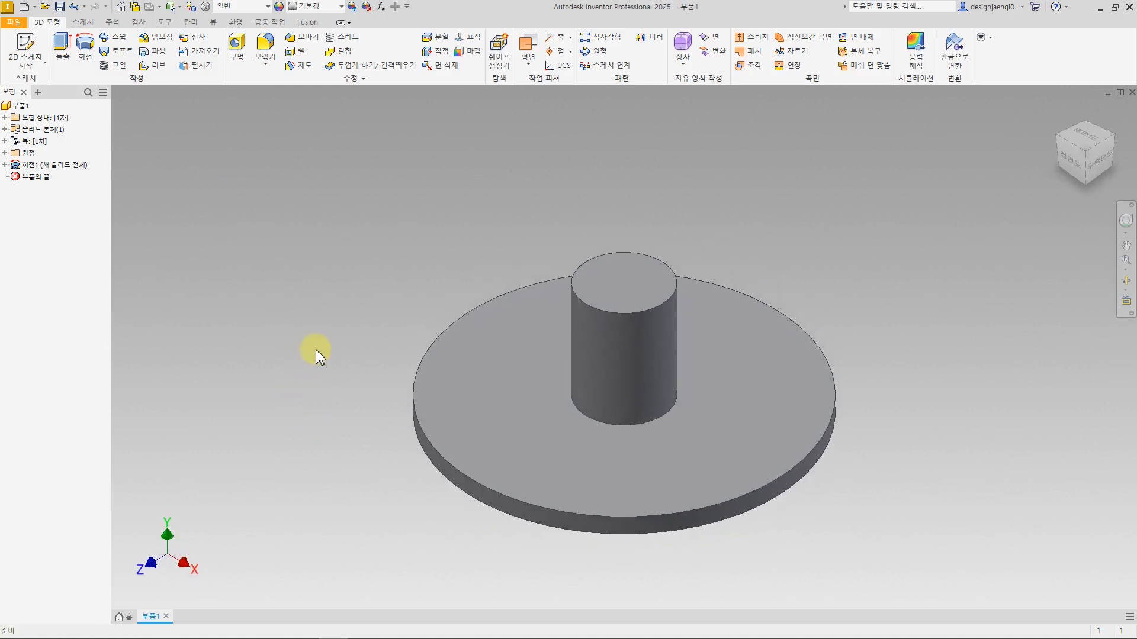
- Start a new sketch on the origin's XY plane and slice the solid's display at the sketch plane
{"action": "left_click", "coordinate": [5, 153]}
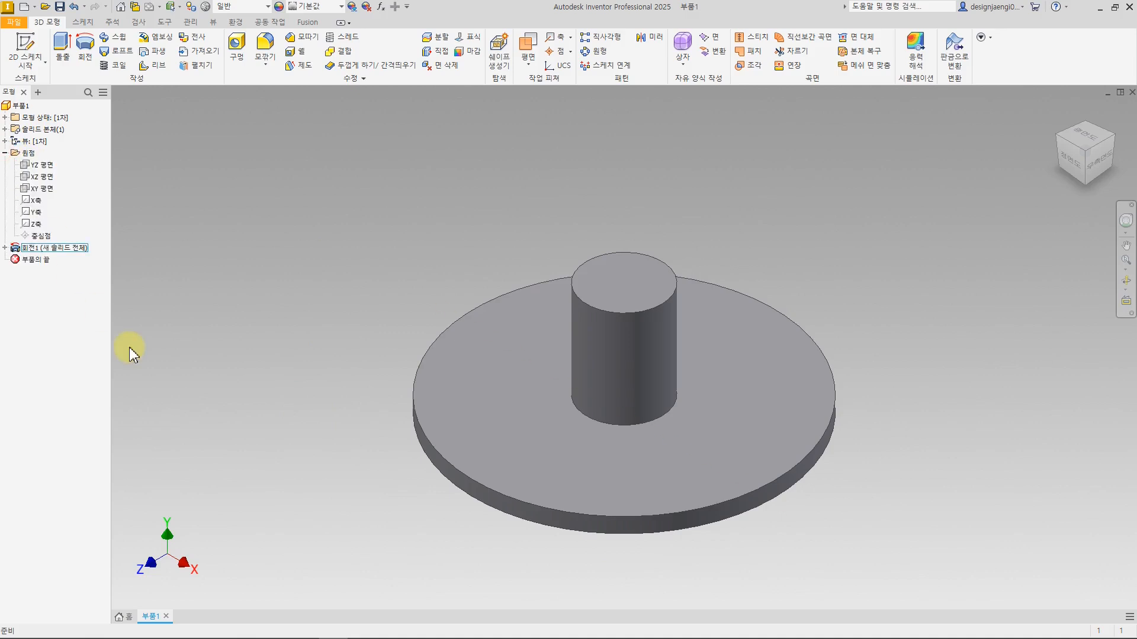
{"action": "left_click", "coordinate": [44, 189]}
{"action": "left_click", "coordinate": [32, 56]}
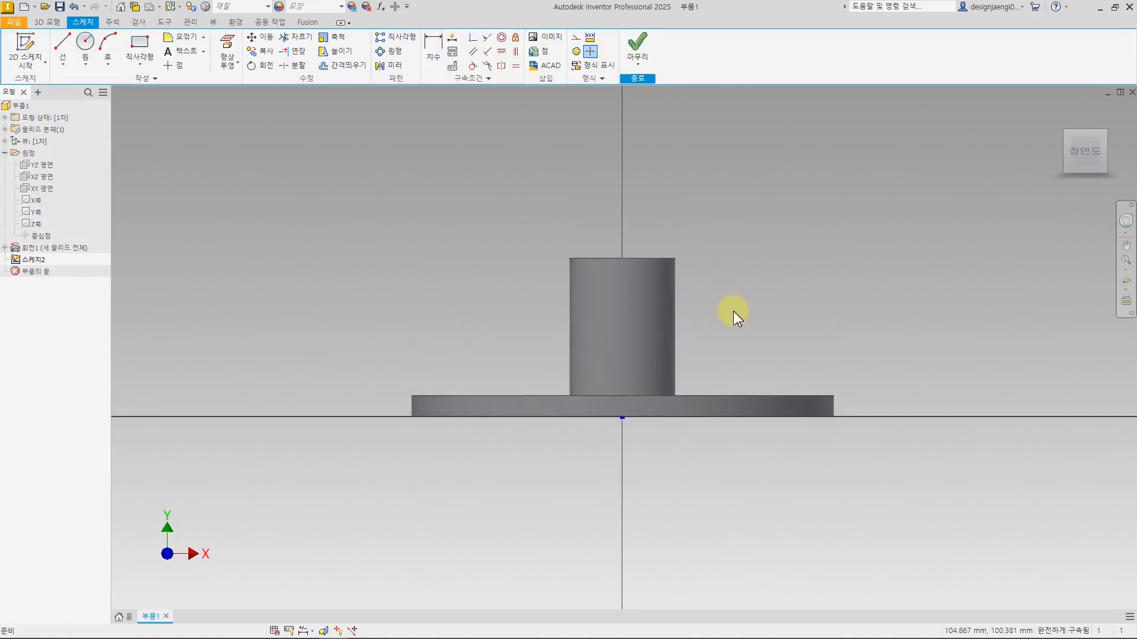
{"action": "key", "text": "F7"}
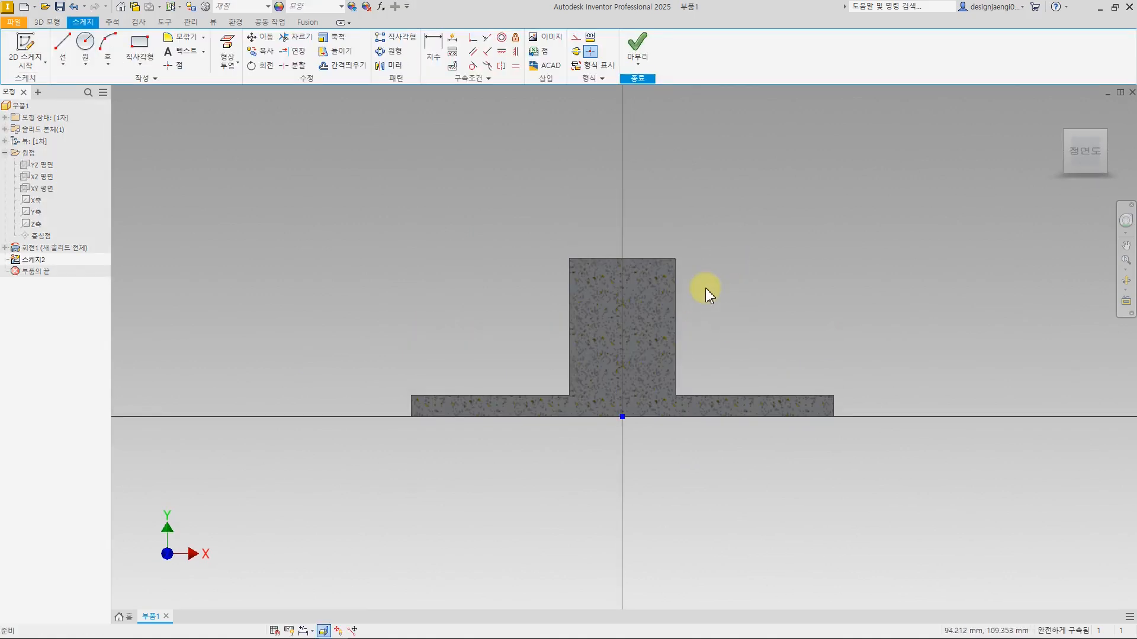
- Project the solid's cut edges into the sketch
{"action": "left_click", "coordinate": [236, 64]}
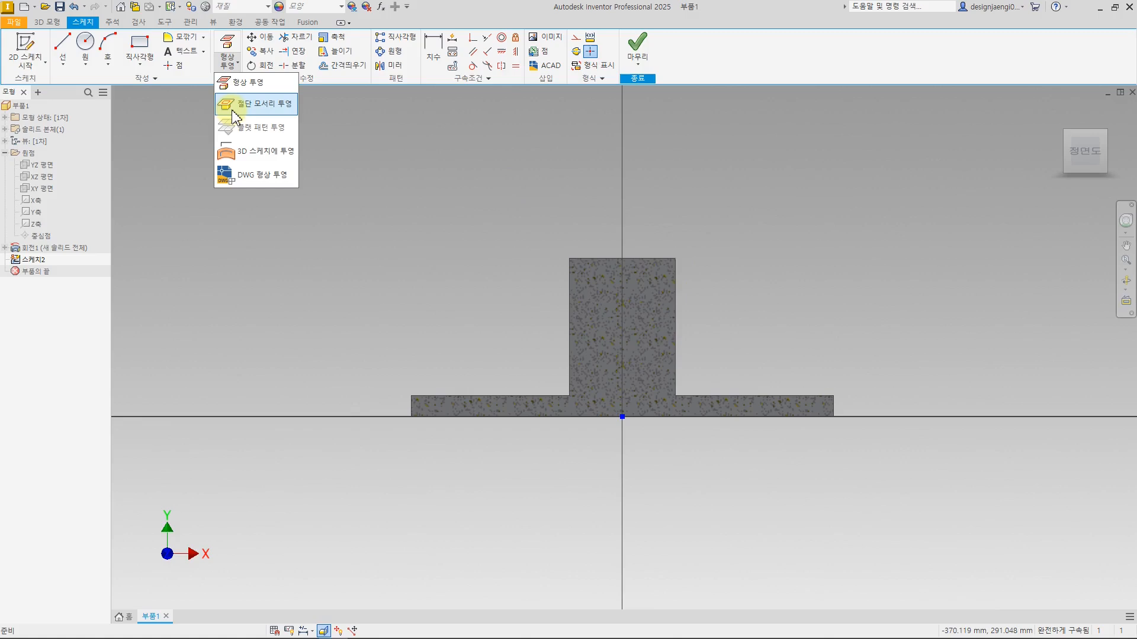
{"action": "left_click", "coordinate": [254, 104]}
{"action": "scroll", "coordinate": [696, 349], "scroll_direction": "up", "scroll_amount": 3}
{"action": "middle_click_drag", "start_coordinate": [699, 353], "coordinate": [628, 345]}
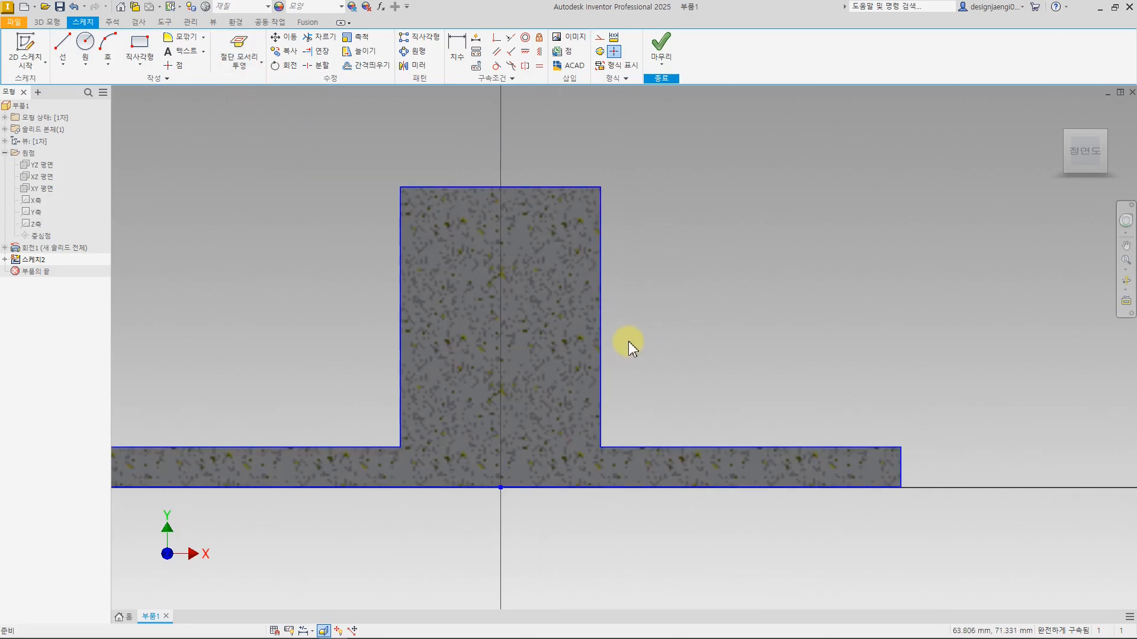
- Draw an open rib profile from the cylinder's right side: a horizontal line about 16 mm long, a sloped line, and a vertical line down to the flange
{"action": "left_click", "coordinate": [62, 45]}
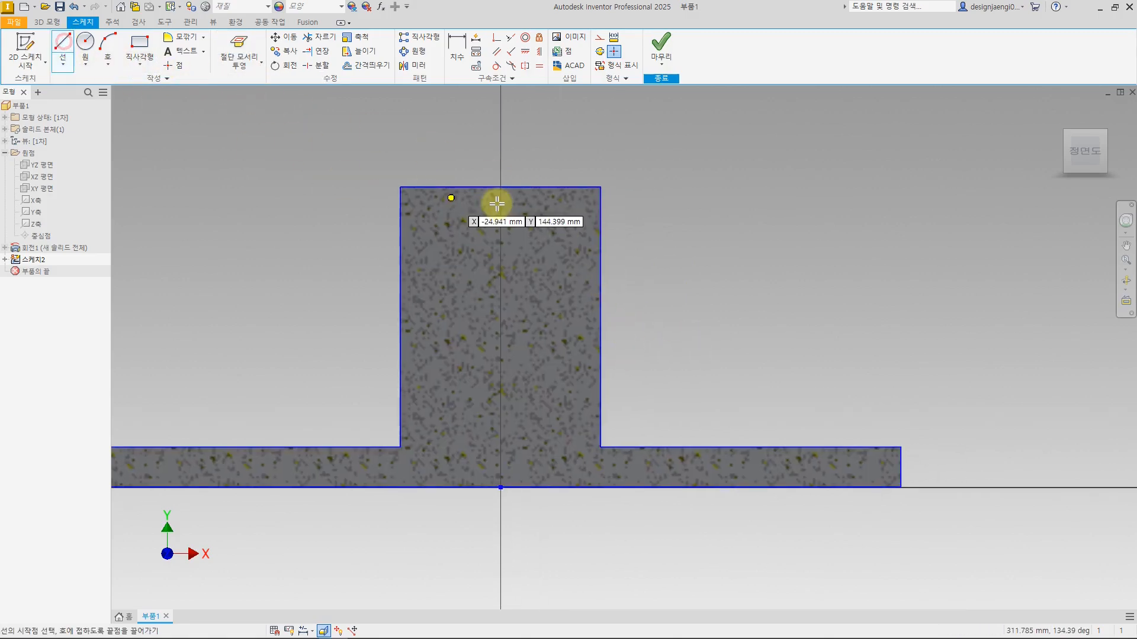
{"action": "left_click", "coordinate": [601, 255]}
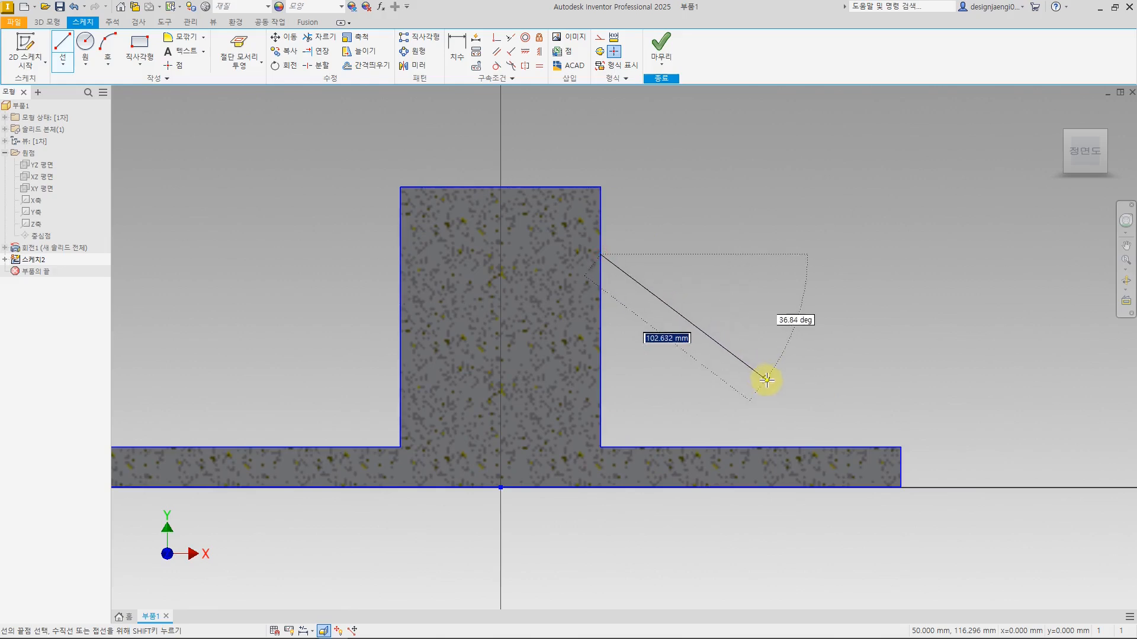
{"action": "left_click", "coordinate": [632, 254]}
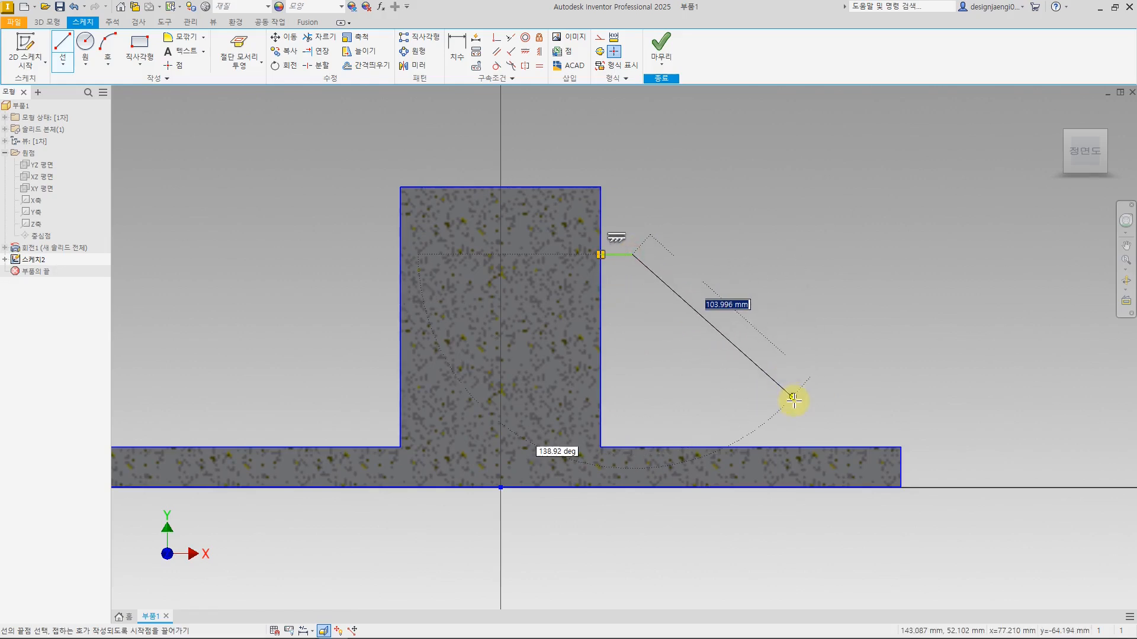
{"action": "left_click", "coordinate": [821, 422]}
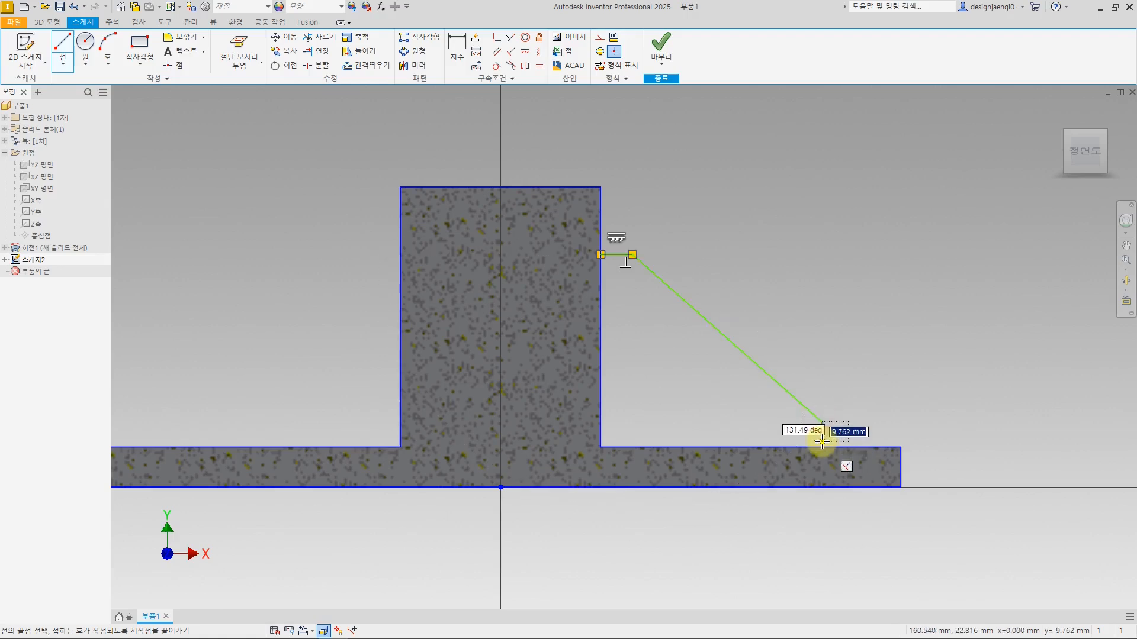
{"action": "left_click", "coordinate": [822, 447]}
{"action": "key", "text": "Escape"}
- Dimension the rib profile's upper horizontal line and its outer vertical line at 15 mm each
{"action": "left_click", "coordinate": [456, 48]}
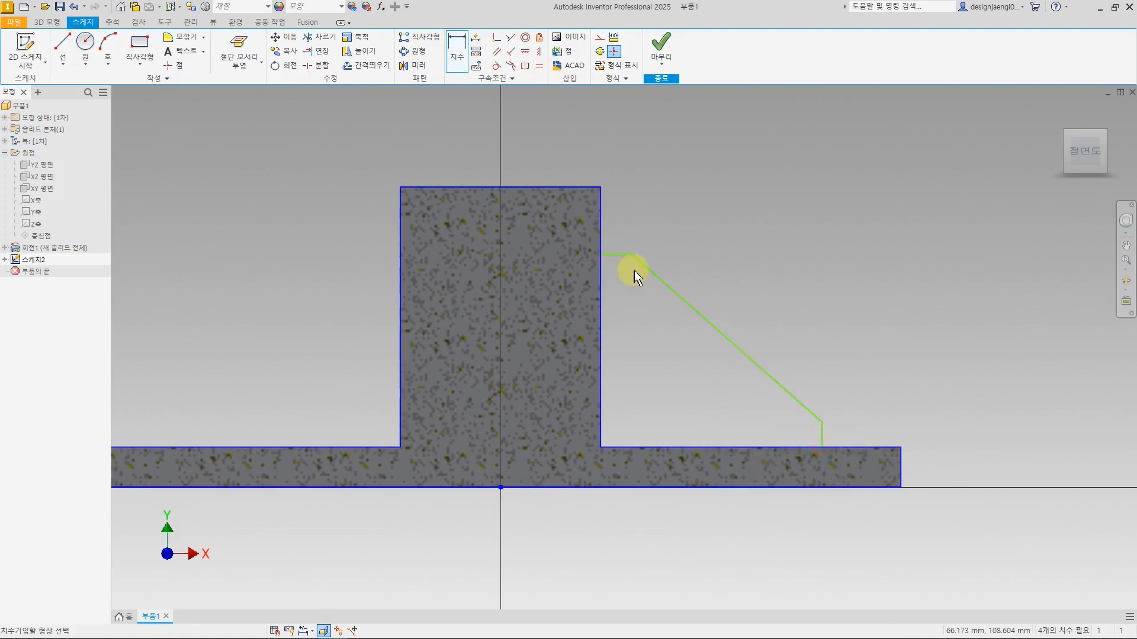
{"action": "left_click", "coordinate": [617, 254]}
{"action": "left_click", "coordinate": [619, 161]}
{"action": "type", "text": "15"}
{"action": "key", "text": "Return"}
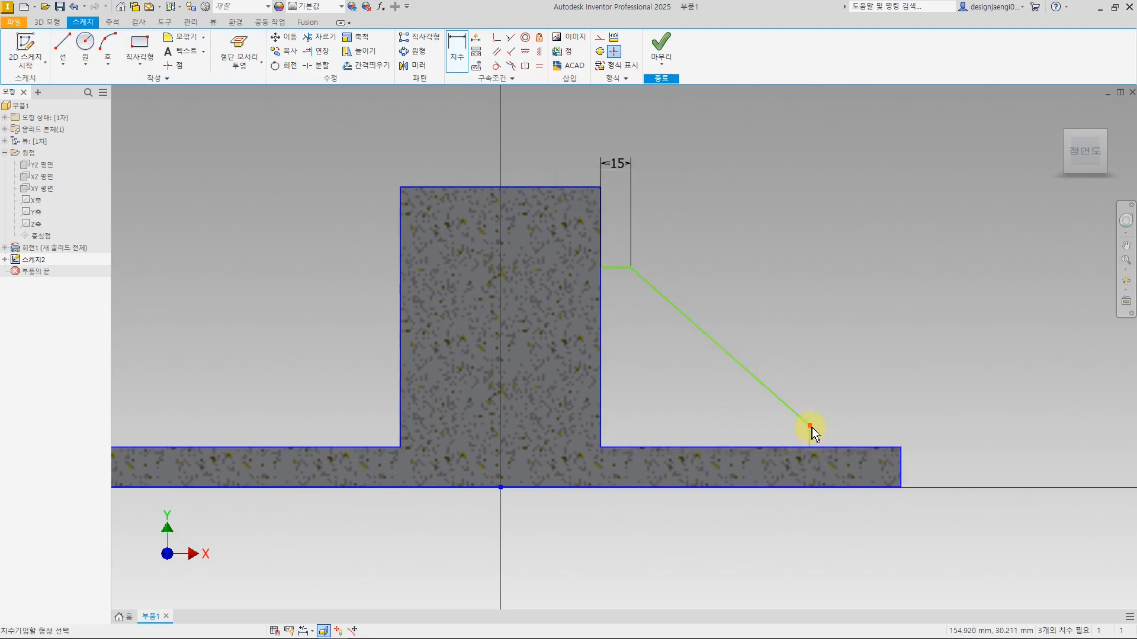
{"action": "left_click", "coordinate": [811, 440]}
{"action": "left_click", "coordinate": [945, 431]}
{"action": "type", "text": "15"}
{"action": "key", "text": "Return"}
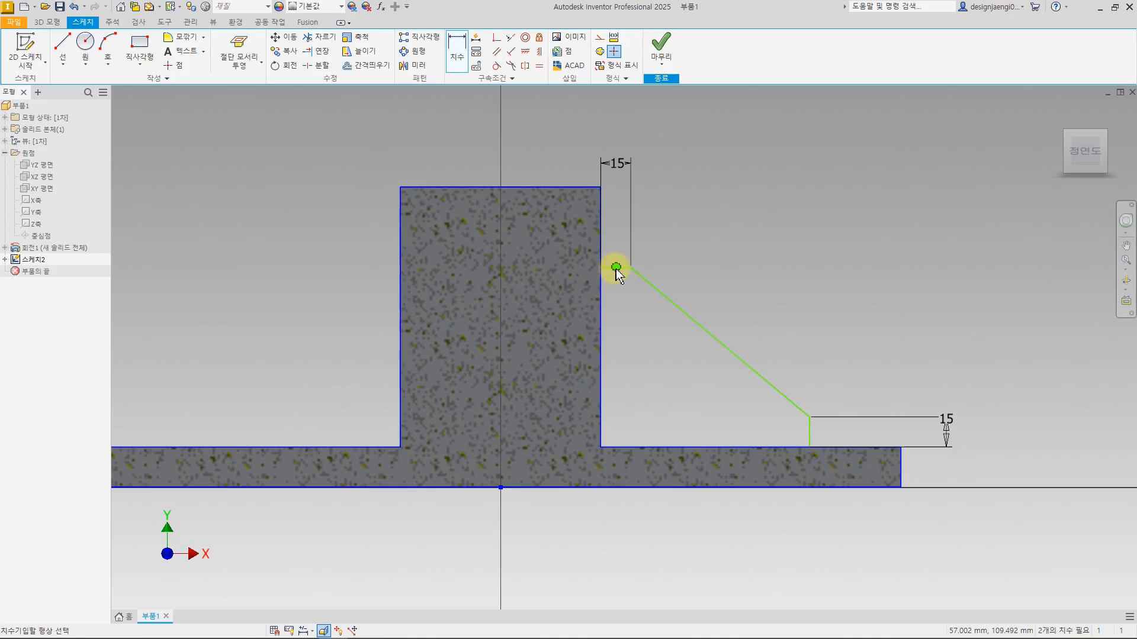
- Dimension the height of the rib's upper horizontal line above the flange's upper face at 90 mm
{"action": "left_click", "coordinate": [625, 267]}
{"action": "left_click", "coordinate": [653, 448]}
{"action": "left_click", "coordinate": [560, 402]}
{"action": "type", "text": "90"}
{"action": "key", "text": "Return"}
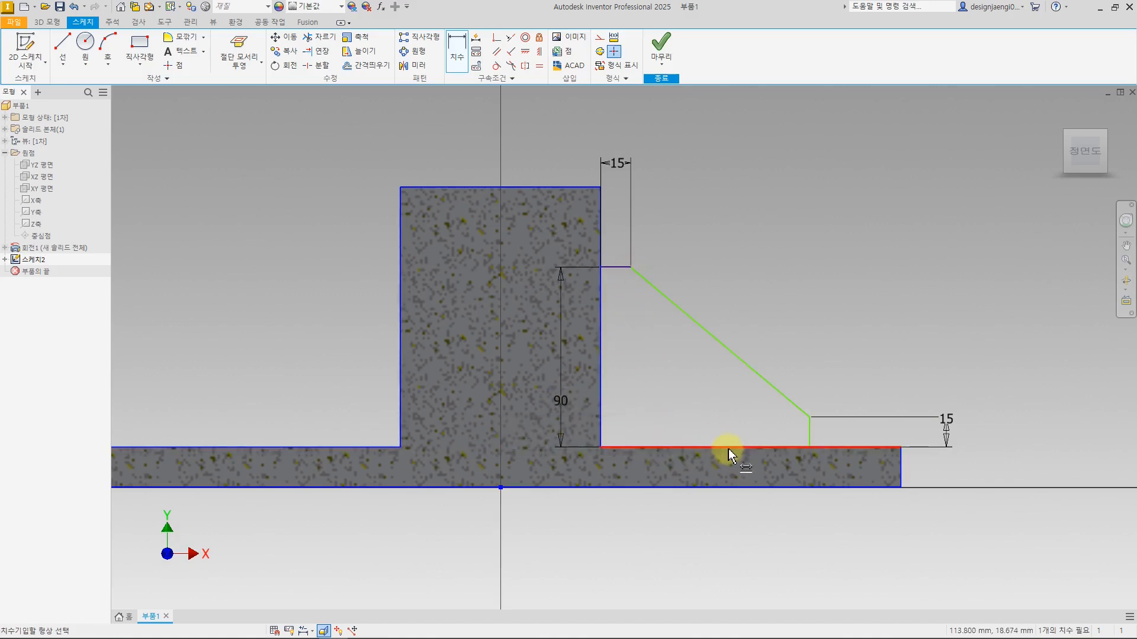
- Dimension the horizontal distance from the cylinder's side to the rib profile's outer vertical line at 105 mm and finish the sketch
{"action": "left_click", "coordinate": [601, 279]}
{"action": "left_click", "coordinate": [810, 432]}
{"action": "left_click", "coordinate": [766, 531]}
{"action": "type", "text": "15"}
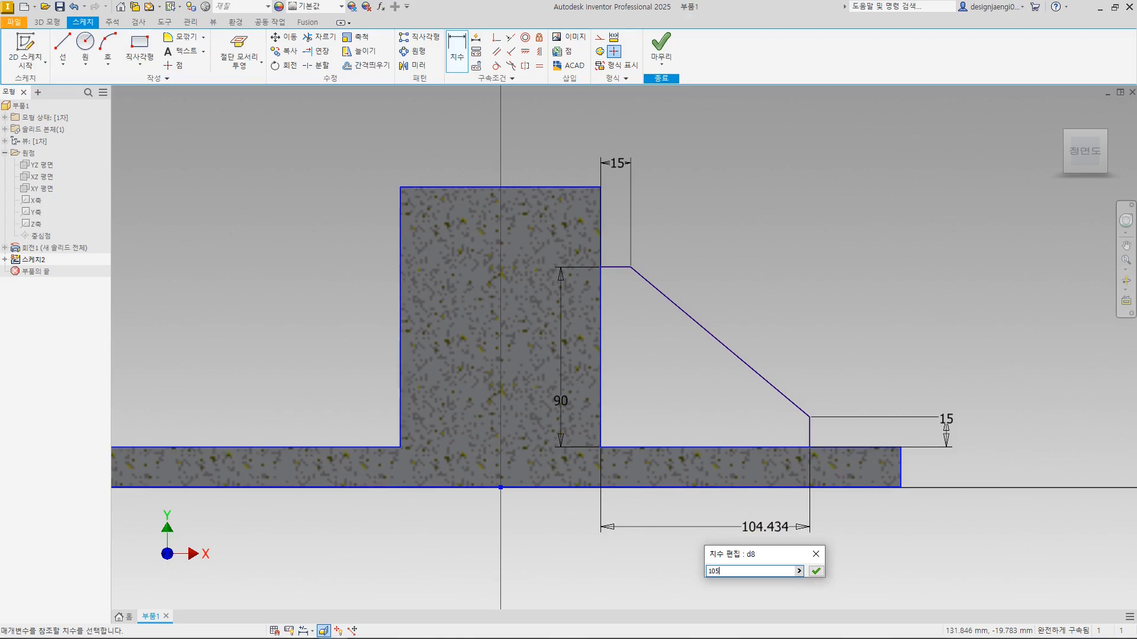
{"action": "key", "text": "Return"}
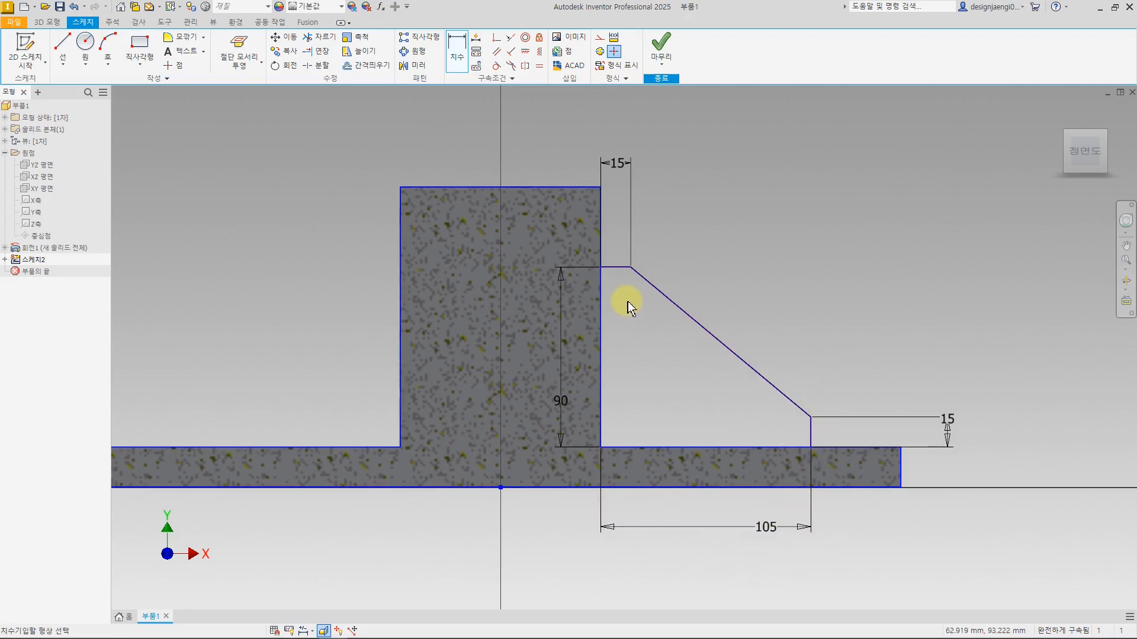
{"action": "left_click", "coordinate": [661, 47]}
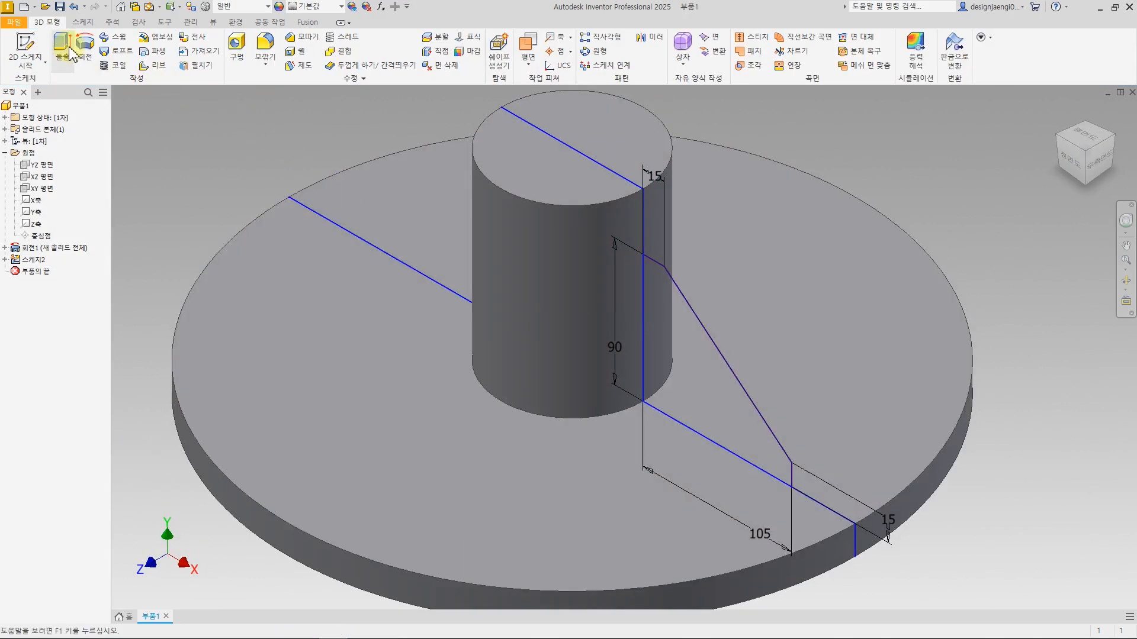
- Extrude the closed rib region 20 mm symmetrically about the sketch plane, joined to the solid
{"action": "left_click", "coordinate": [63, 47]}
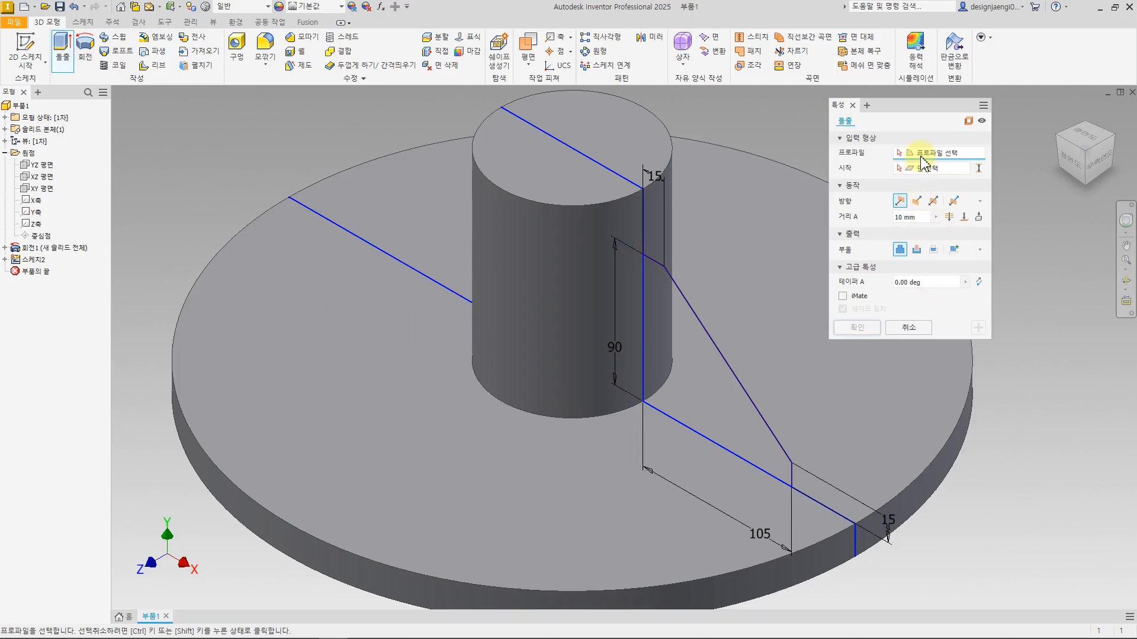
{"action": "left_click", "coordinate": [715, 407]}
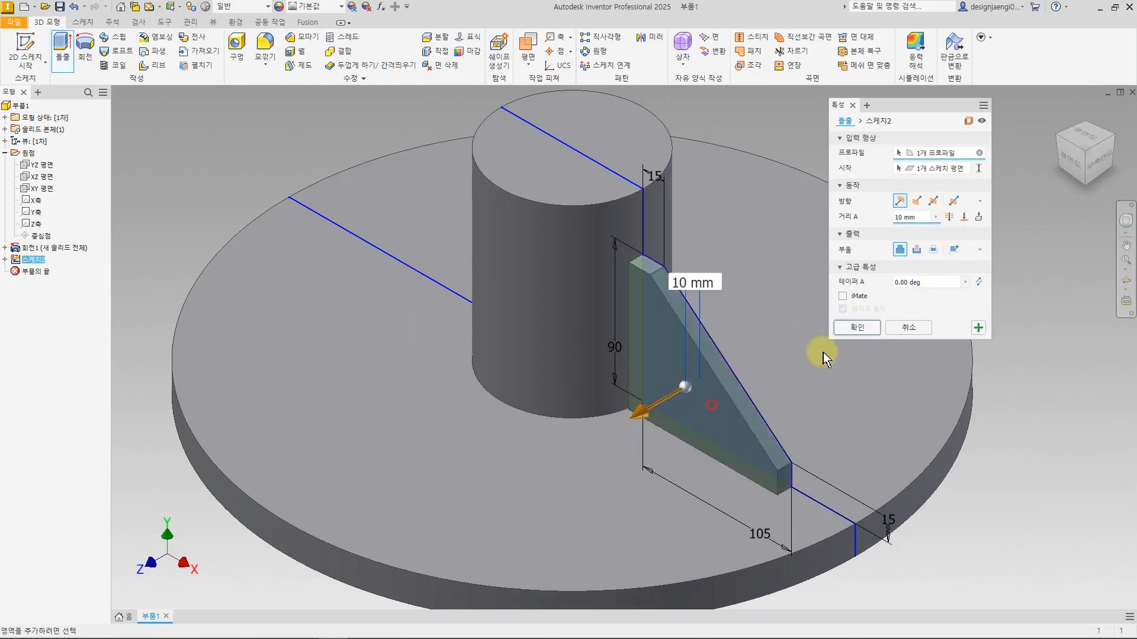
{"action": "left_click", "coordinate": [934, 202]}
{"action": "type", "text": "20"}
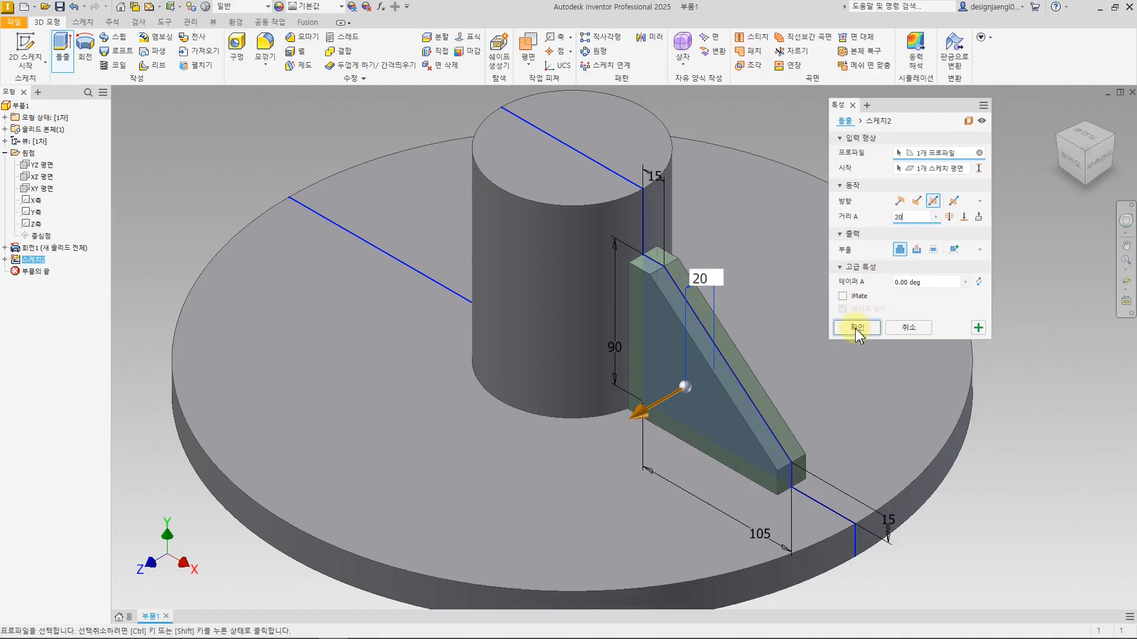
{"action": "left_click", "coordinate": [857, 329]}
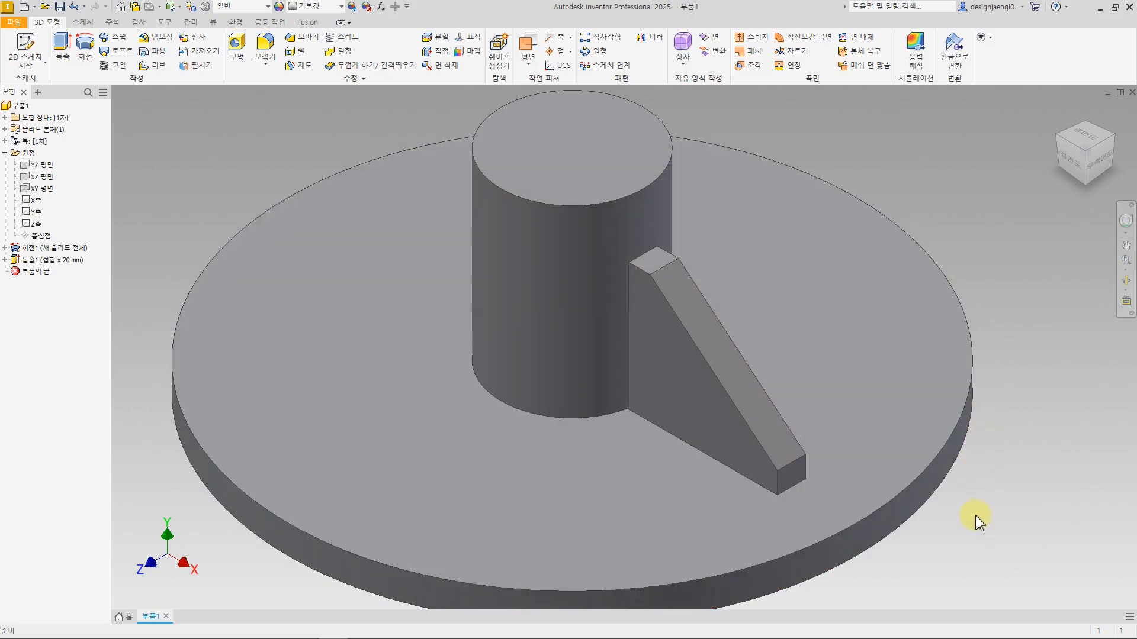
- Examine from above how the extruded rib's flat inner end meets the cylinder's curved surface
{"action": "scroll", "coordinate": [952, 553], "scroll_direction": "up", "scroll_amount": 3}
{"action": "mouse_move", "coordinate": [952, 553]}
{"action": "middle_mouse_down", "text": "shift"}
{"action": "mouse_move", "coordinate": [1018, 541]}
{"action": "mouse_move", "coordinate": [996, 537]}
{"action": "middle_mouse_up", "text": "shift"}
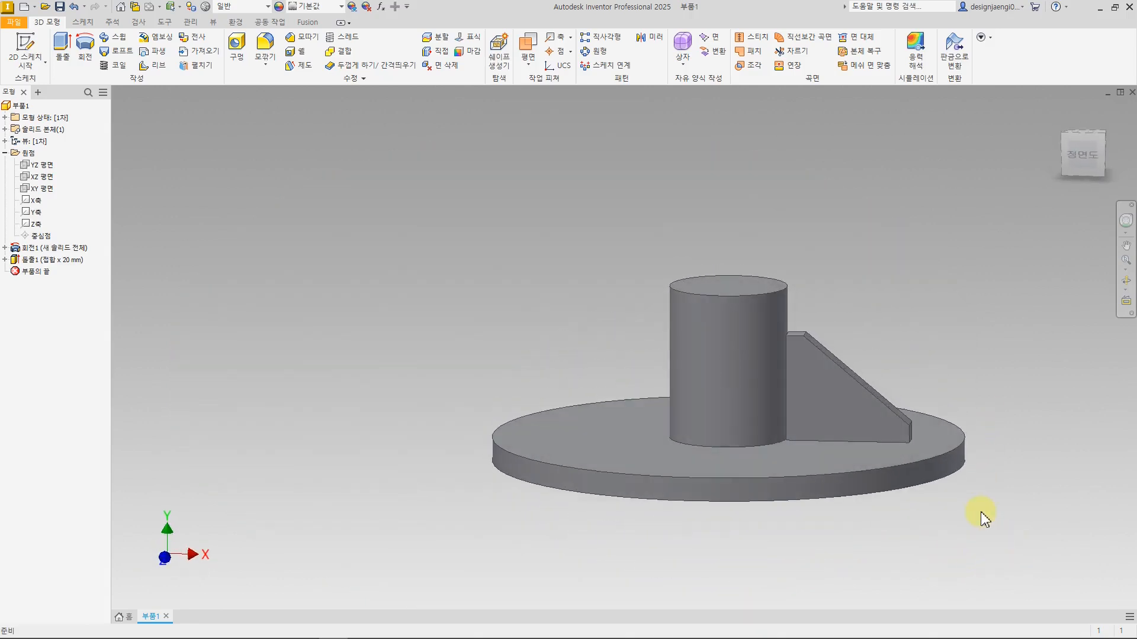
{"action": "middle_click_drag", "start_coordinate": [832, 288], "coordinate": [1046, 198], "text": "shift"}
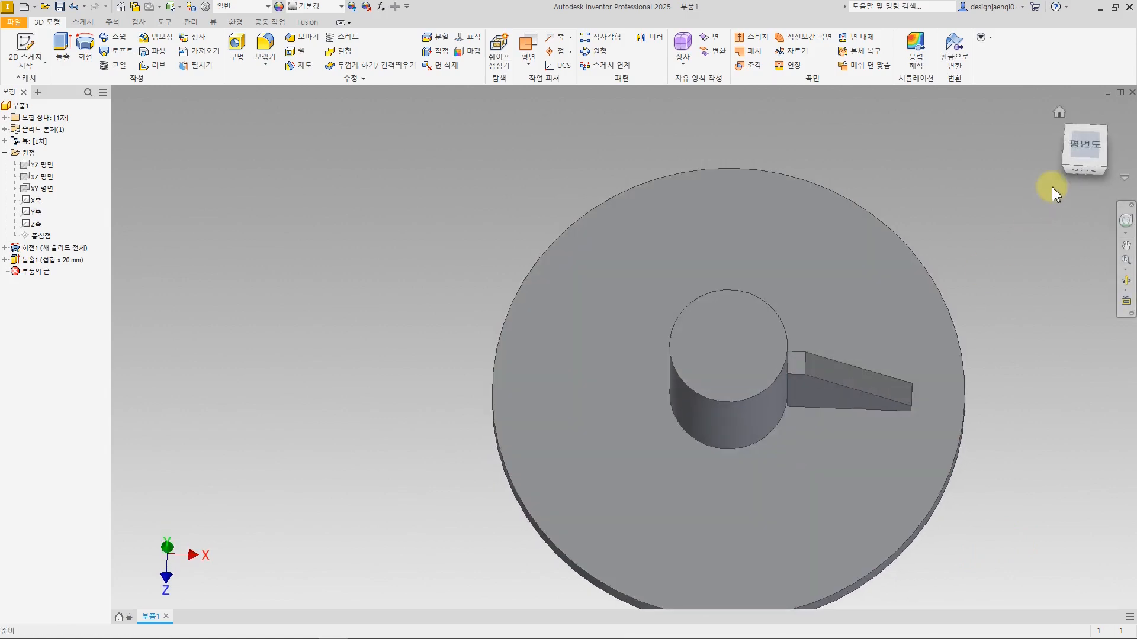
{"action": "left_click", "coordinate": [1084, 147]}
{"action": "scroll", "coordinate": [649, 368], "scroll_direction": "down", "scroll_amount": 10}
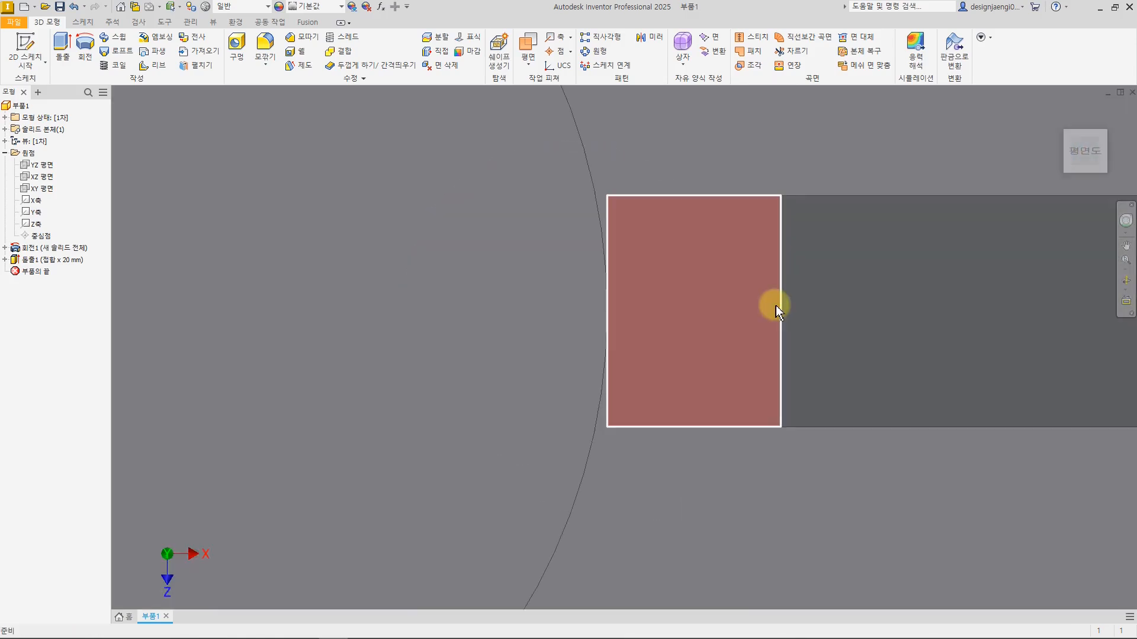
{"action": "scroll", "coordinate": [759, 488], "scroll_direction": "up", "scroll_amount": 3}
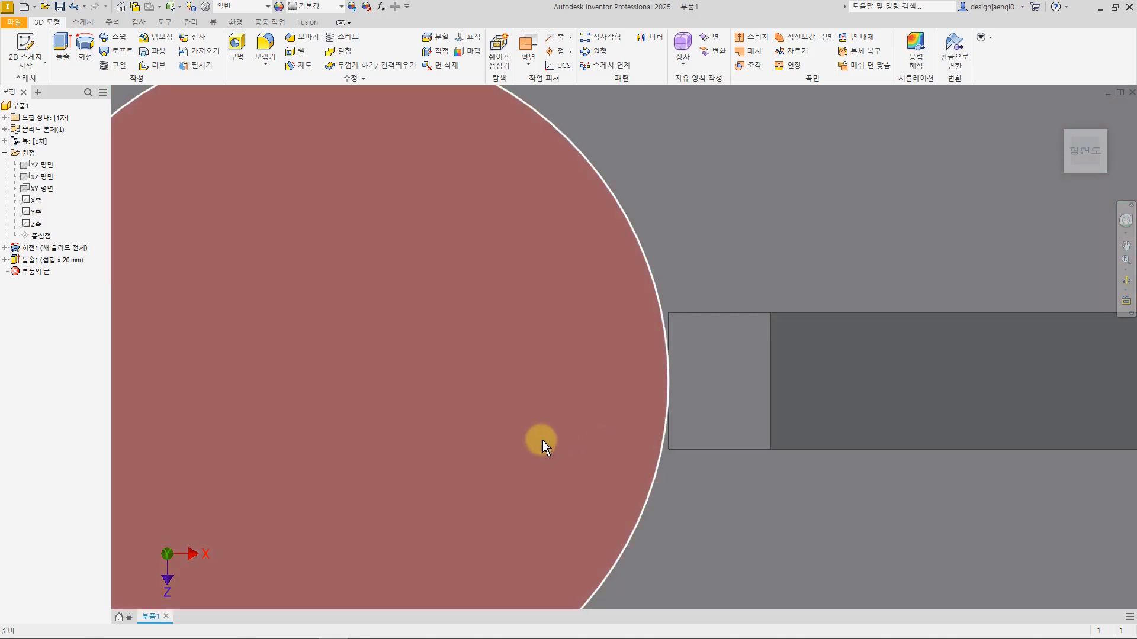
{"action": "mouse_move", "coordinate": [651, 292]}
{"action": "left_mouse_down"}
{"action": "mouse_move", "coordinate": [662, 398]}
{"action": "mouse_move", "coordinate": [644, 484]}
{"action": "left_mouse_up"}
{"action": "mouse_move", "coordinate": [664, 310]}
{"action": "left_mouse_down"}
{"action": "mouse_move", "coordinate": [675, 437]}
{"action": "mouse_move", "coordinate": [662, 452]}
{"action": "mouse_move", "coordinate": [675, 452]}
{"action": "mouse_move", "coordinate": [675, 303]}
{"action": "mouse_move", "coordinate": [667, 314]}
{"action": "mouse_move", "coordinate": [640, 294]}
{"action": "mouse_move", "coordinate": [688, 320]}
{"action": "left_mouse_up"}
{"action": "left_click_drag", "start_coordinate": [658, 450], "coordinate": [693, 464]}
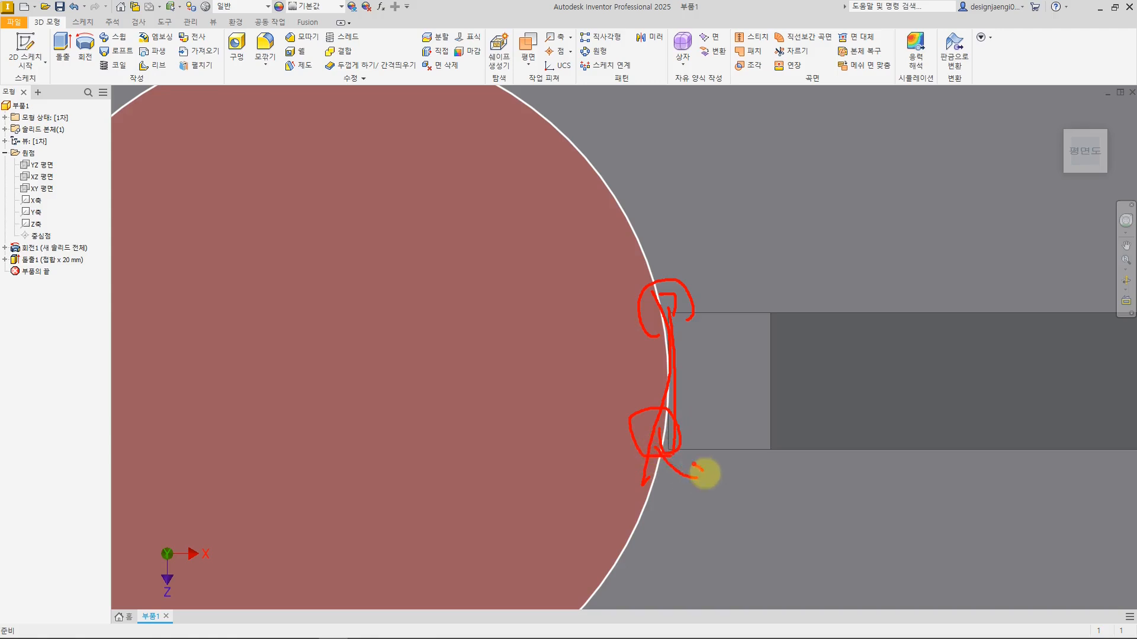
{"action": "mouse_move", "coordinate": [681, 297]}
{"action": "left_mouse_down"}
{"action": "mouse_move", "coordinate": [727, 290]}
{"action": "mouse_move", "coordinate": [743, 301]}
{"action": "left_mouse_up"}
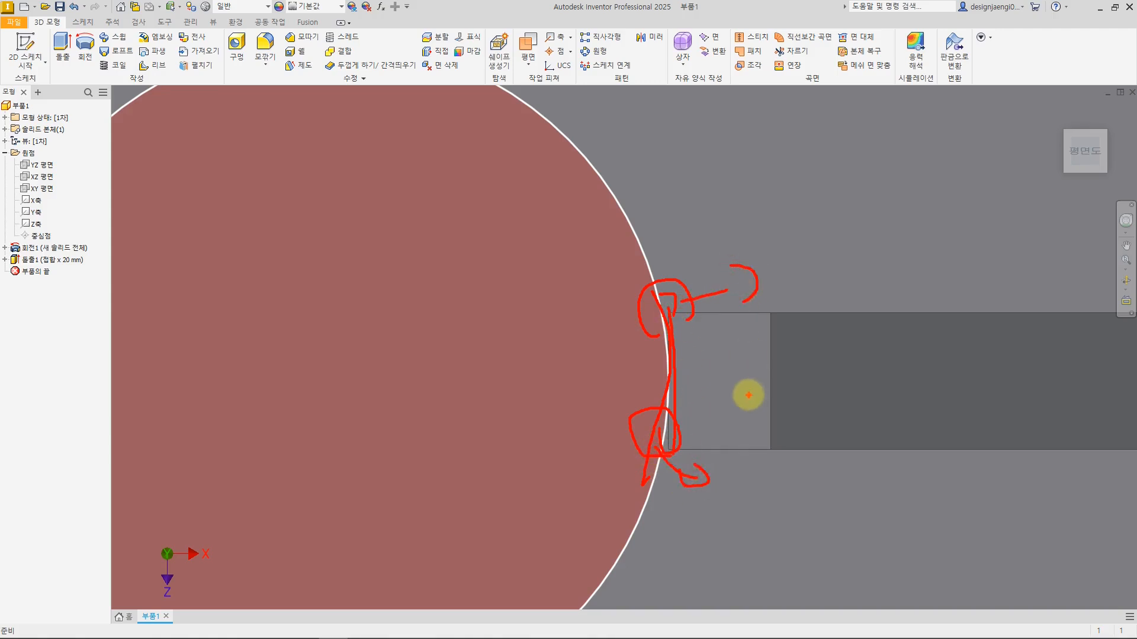
{"action": "key", "text": "Escape"}
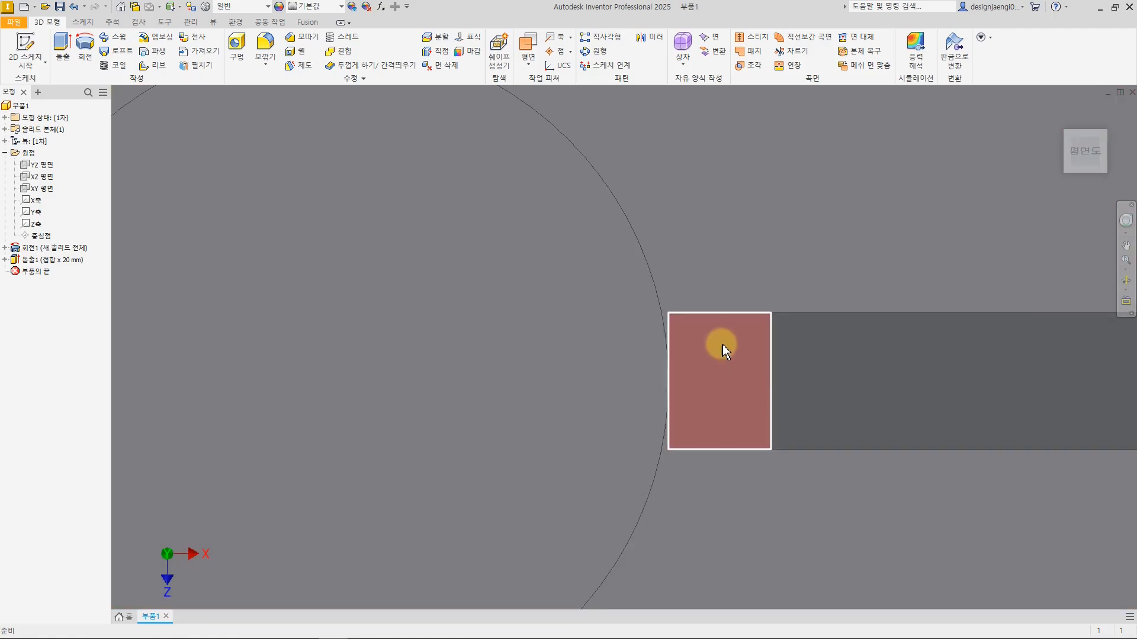
{"action": "scroll", "coordinate": [722, 345], "scroll_direction": "down", "scroll_amount": 5}
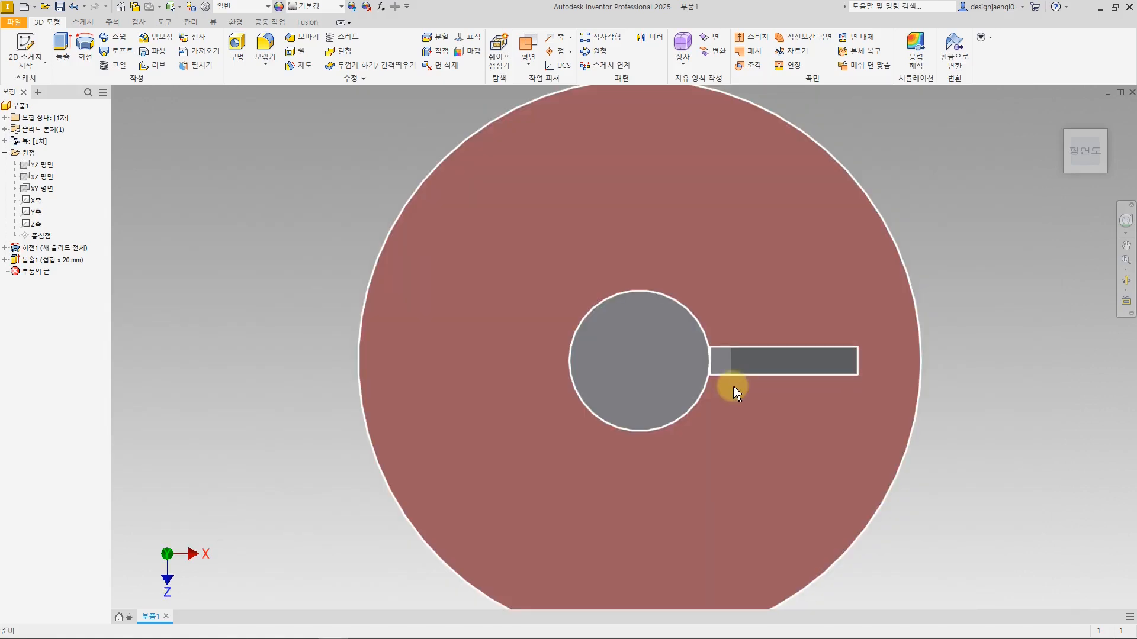
- Undo the rib extrusion
{"action": "mouse_move", "coordinate": [734, 388]}
{"action": "middle_mouse_down", "text": "shift"}
{"action": "mouse_move", "coordinate": [736, 432]}
{"action": "mouse_move", "coordinate": [741, 368]}
{"action": "mouse_move", "coordinate": [725, 374]}
{"action": "mouse_move", "coordinate": [746, 367]}
{"action": "mouse_move", "coordinate": [720, 373]}
{"action": "middle_mouse_up", "text": "shift"}
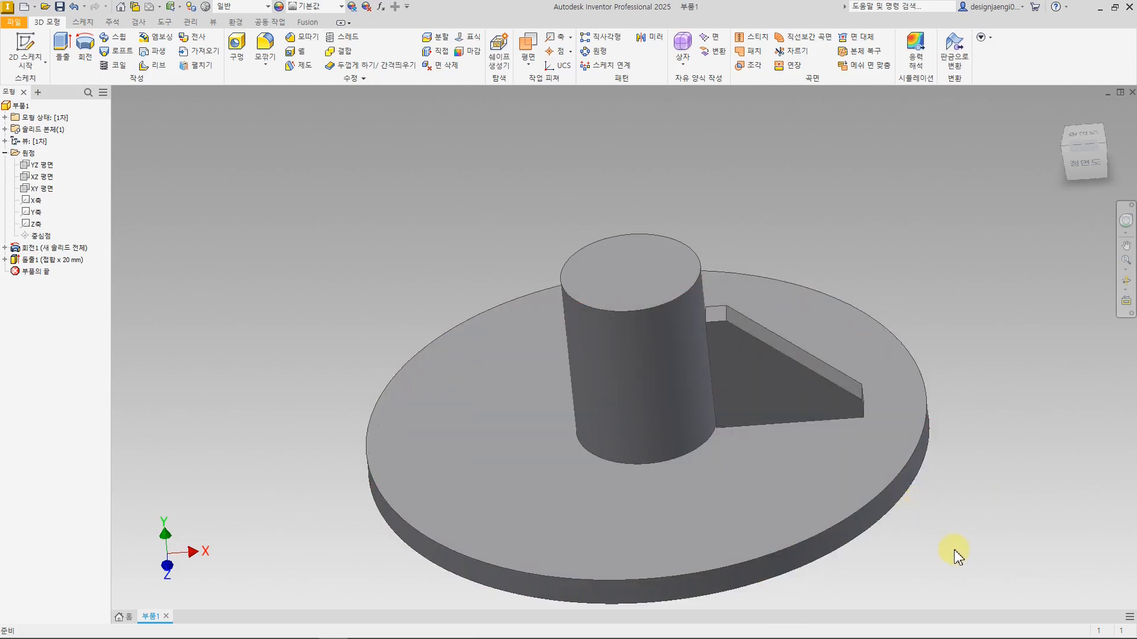
{"action": "middle_click_drag", "start_coordinate": [955, 553], "coordinate": [927, 529]}
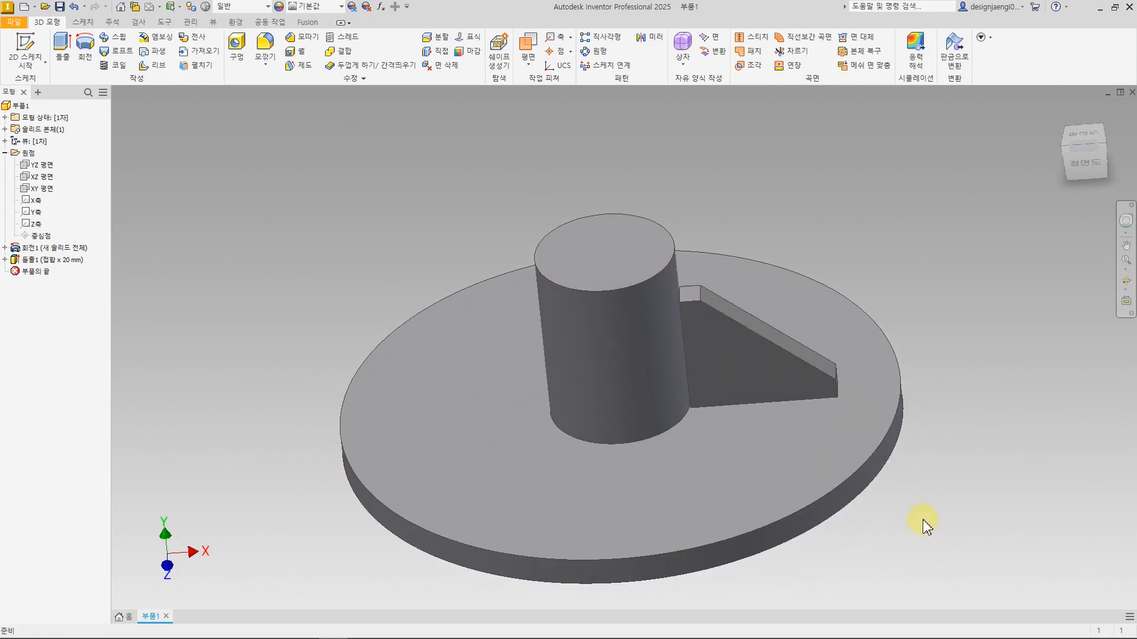
{"action": "key", "text": "ctrl+z"}
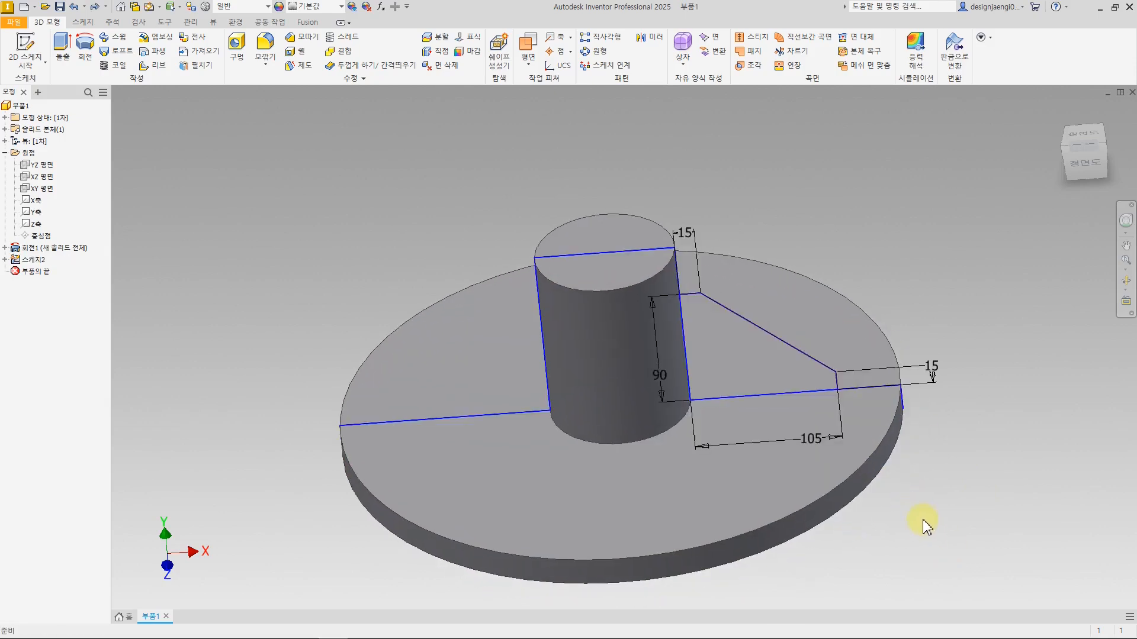
{"action": "mouse_move", "coordinate": [918, 530]}
{"action": "middle_mouse_down", "text": "shift"}
{"action": "mouse_move", "coordinate": [853, 543]}
{"action": "mouse_move", "coordinate": [857, 513]}
{"action": "mouse_move", "coordinate": [893, 495]}
{"action": "mouse_move", "coordinate": [871, 533]}
{"action": "middle_mouse_up", "text": "shift"}
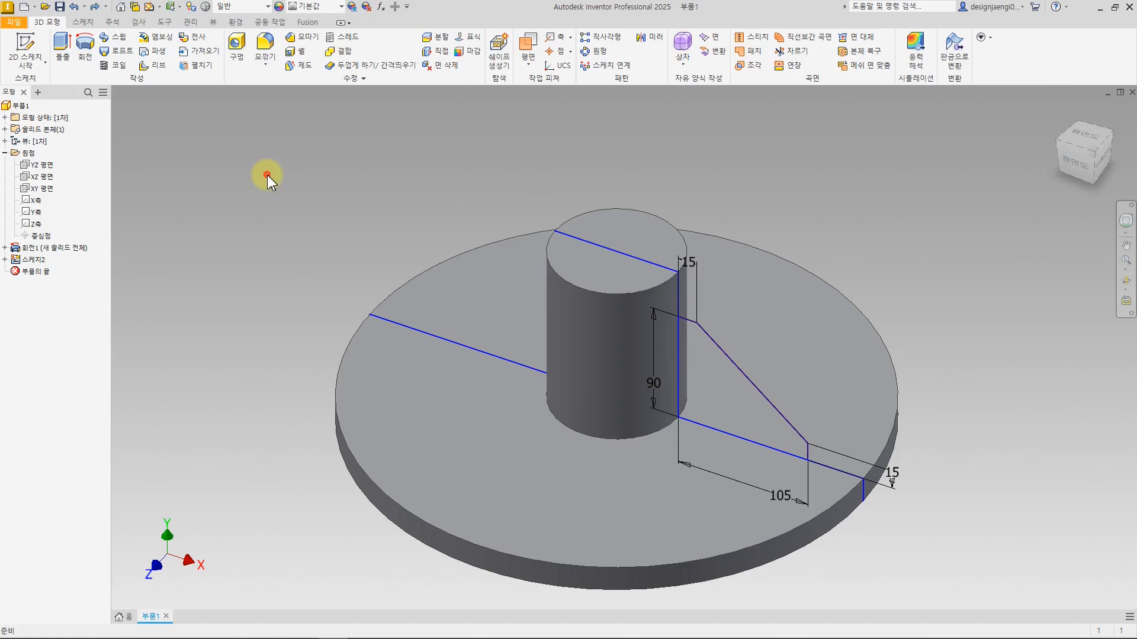
{"action": "left_click", "coordinate": [159, 68]}
{"action": "left_click_drag", "start_coordinate": [272, 95], "coordinate": [303, 252]}
{"action": "left_click", "coordinate": [171, 293]}
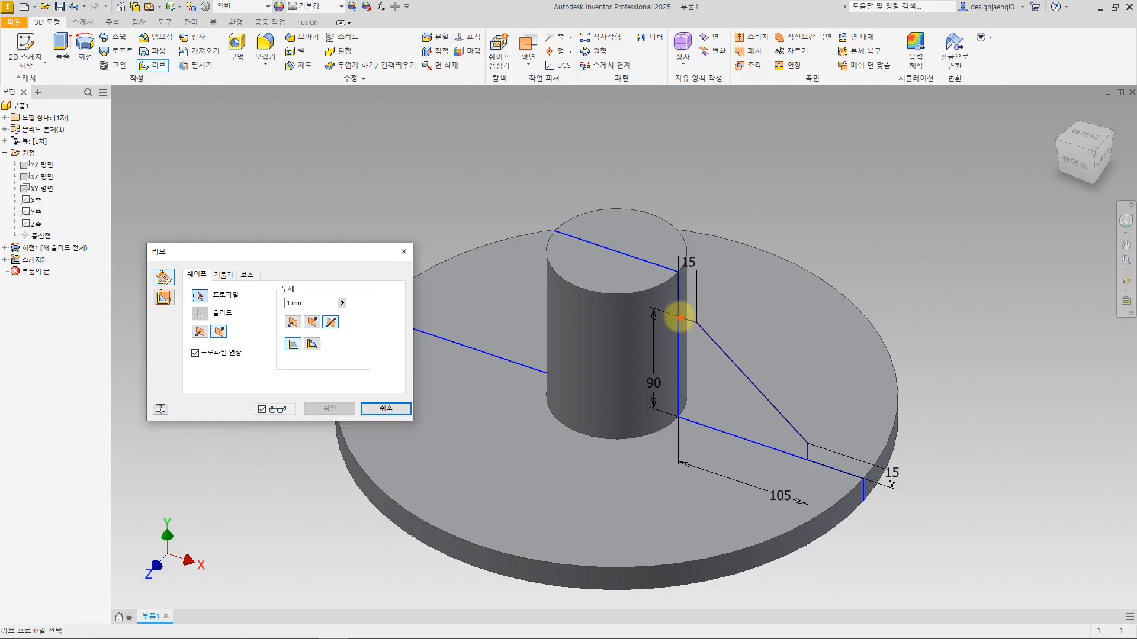
{"action": "mouse_move", "coordinate": [680, 318]}
{"action": "left_mouse_down"}
{"action": "mouse_move", "coordinate": [785, 415]}
{"action": "mouse_move", "coordinate": [808, 460]}
{"action": "left_mouse_up"}
{"action": "mouse_move", "coordinate": [713, 417]}
{"action": "left_mouse_down"}
{"action": "mouse_move", "coordinate": [701, 435]}
{"action": "mouse_move", "coordinate": [717, 444]}
{"action": "left_mouse_up"}
{"action": "left_click_drag", "start_coordinate": [689, 396], "coordinate": [656, 409]}
{"action": "mouse_move", "coordinate": [657, 386]}
{"action": "left_mouse_down"}
{"action": "mouse_move", "coordinate": [699, 409]}
{"action": "mouse_move", "coordinate": [721, 441]}
{"action": "left_mouse_up"}
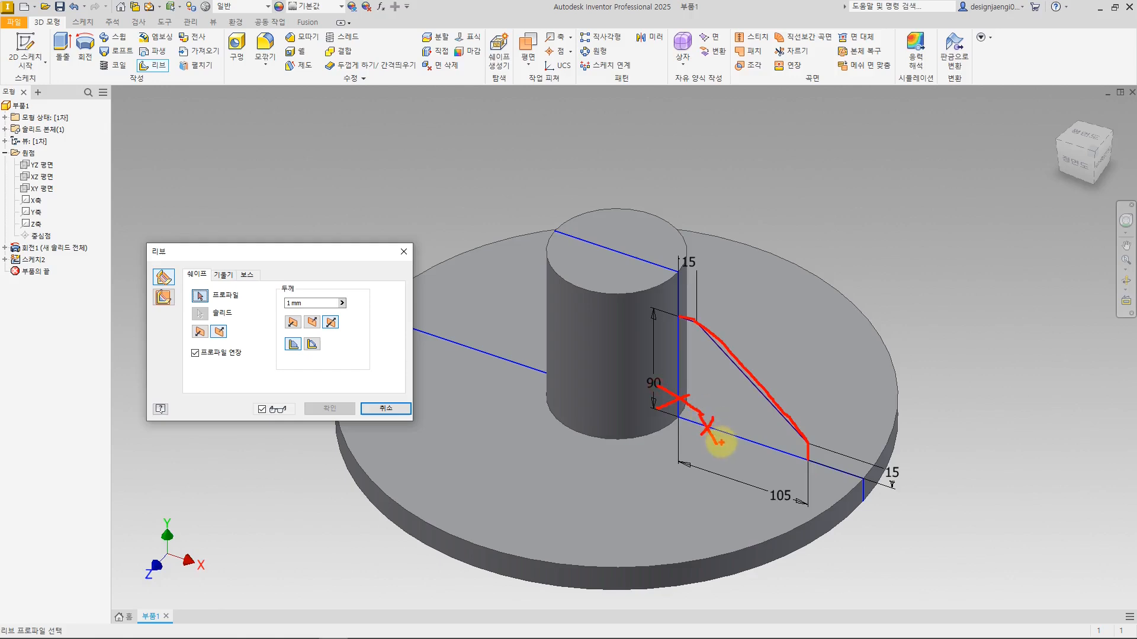
{"action": "mouse_move", "coordinate": [728, 323]}
{"action": "left_mouse_down"}
{"action": "mouse_move", "coordinate": [726, 343]}
{"action": "mouse_move", "coordinate": [799, 321]}
{"action": "left_mouse_up"}
{"action": "key", "text": "Escape"}
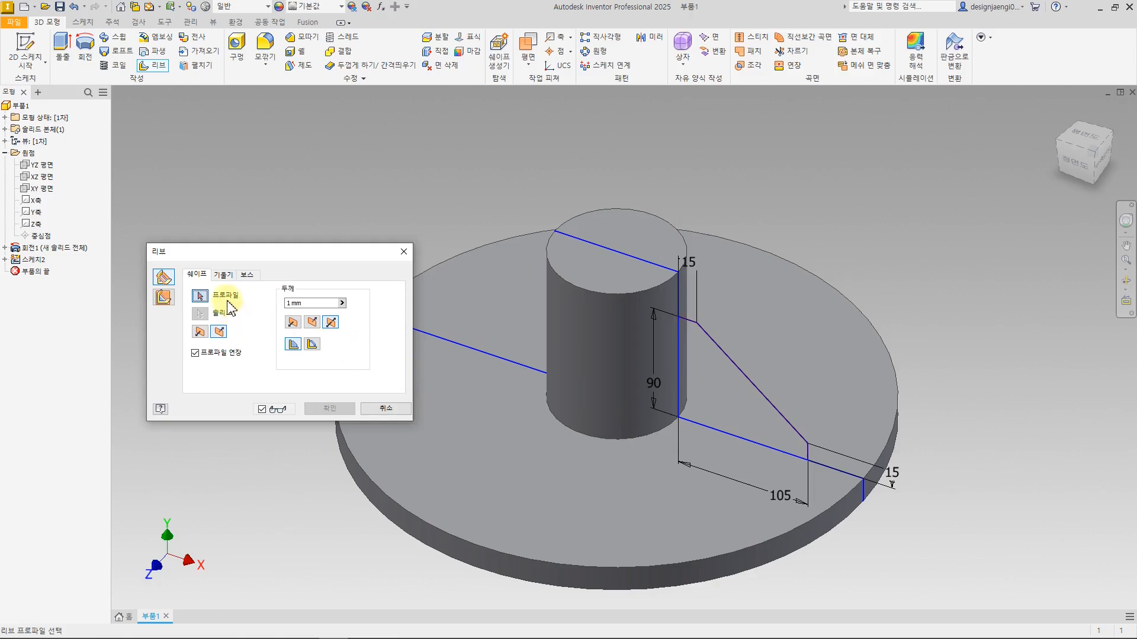
{"action": "left_click", "coordinate": [736, 364]}
{"action": "mouse_move", "coordinate": [808, 521]}
{"action": "middle_mouse_down", "text": "shift"}
{"action": "mouse_move", "coordinate": [878, 537]}
{"action": "mouse_move", "coordinate": [936, 520]}
{"action": "mouse_move", "coordinate": [829, 545]}
{"action": "mouse_move", "coordinate": [954, 503]}
{"action": "middle_mouse_up", "text": "shift"}
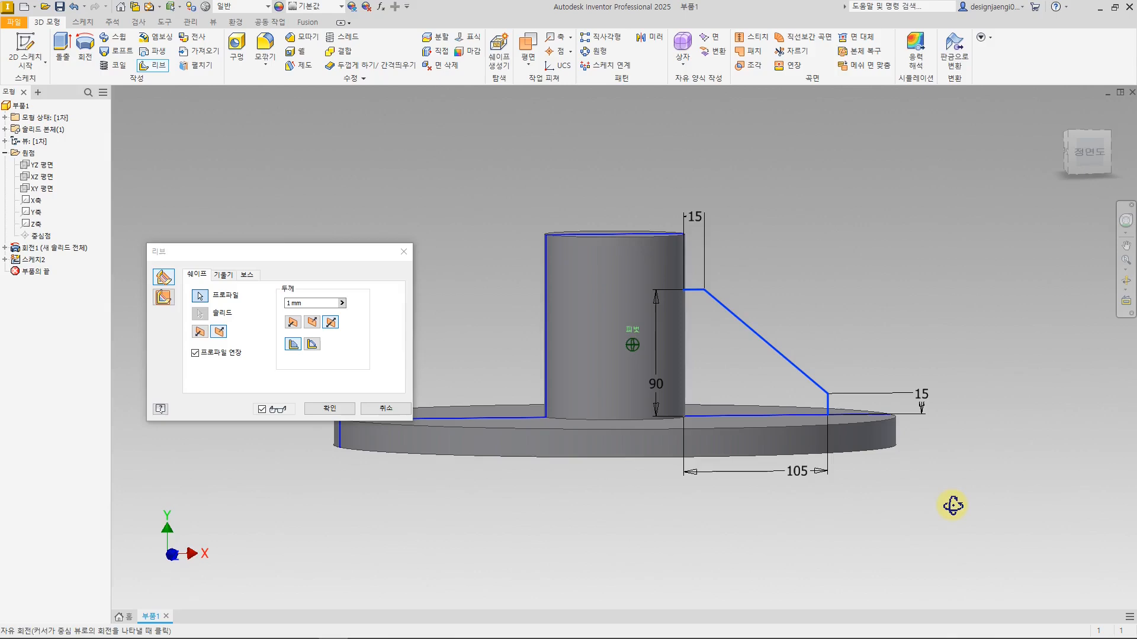
{"action": "left_click", "coordinate": [1088, 158]}
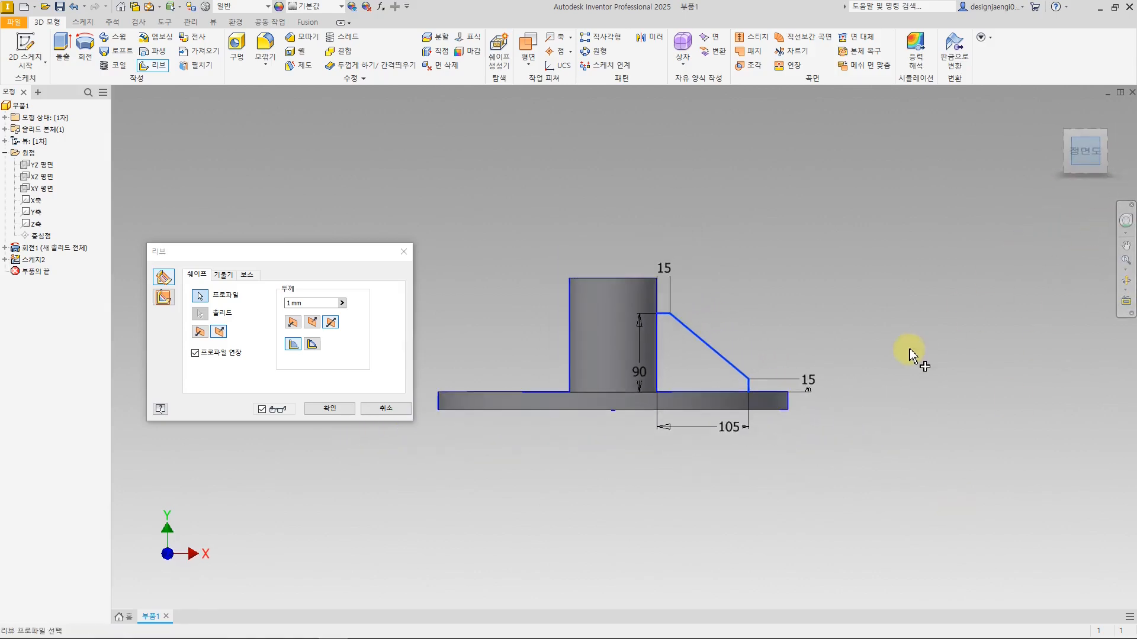
{"action": "scroll", "coordinate": [743, 368], "scroll_direction": "down", "scroll_amount": 3}
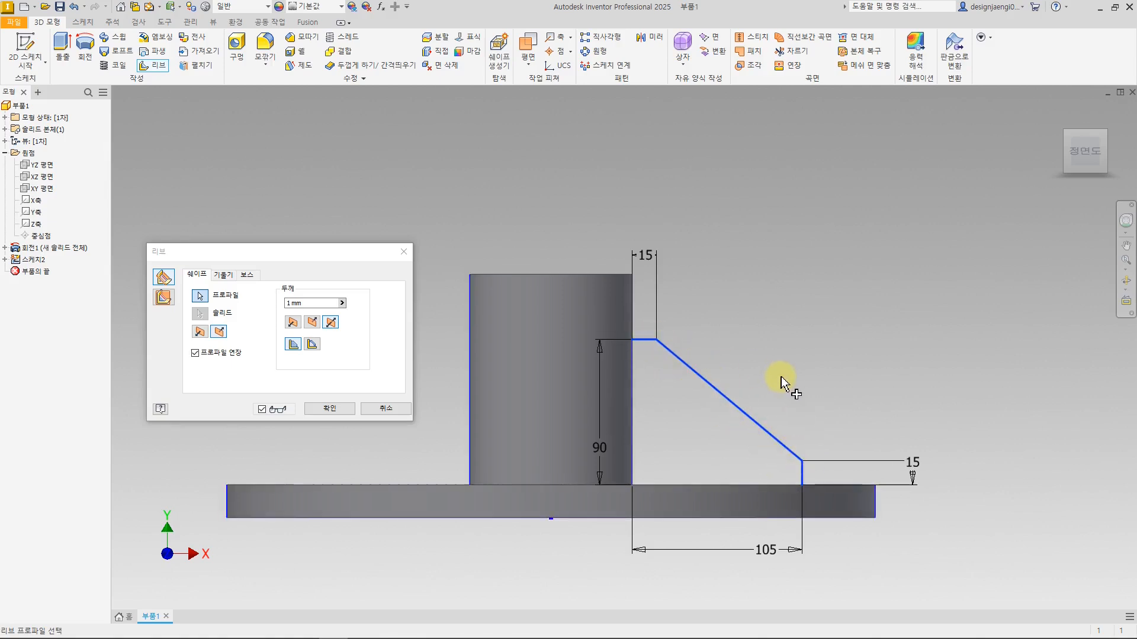
{"action": "key", "text": "F6"}
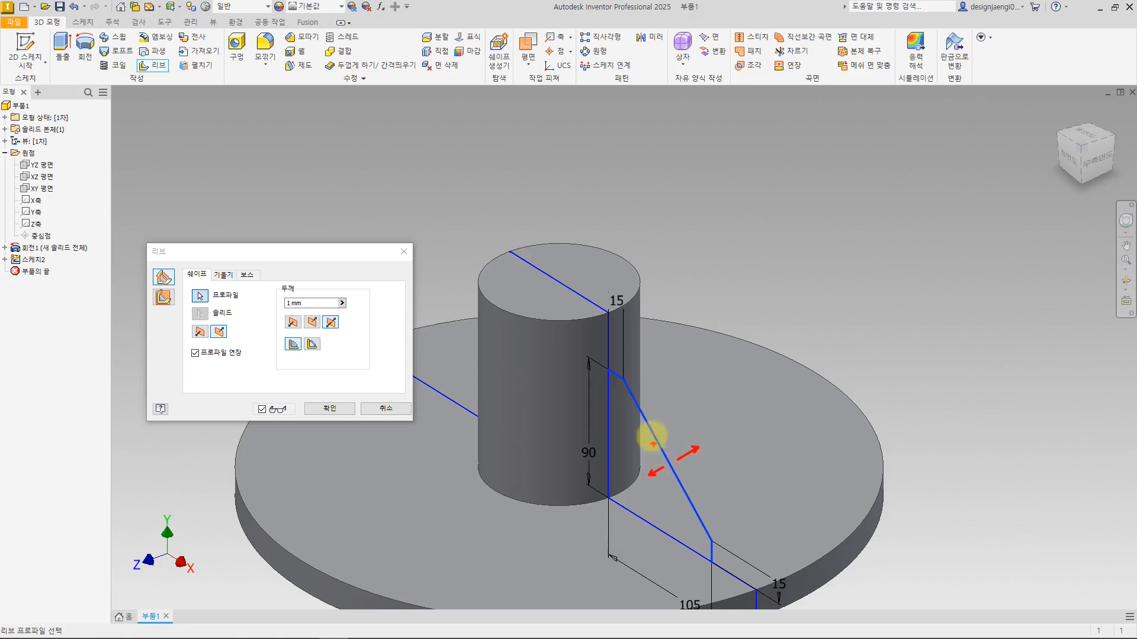
{"action": "key", "text": "Escape"}
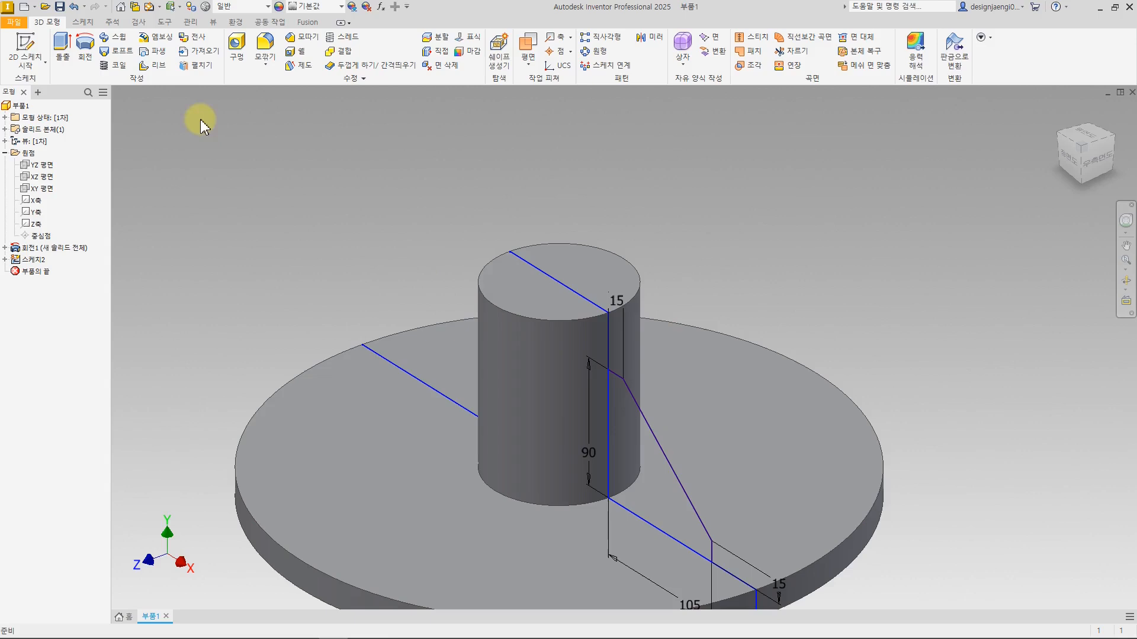
- Start a Rib feature from the open rib profile and set it parallel to the sketch plane
{"action": "left_click", "coordinate": [157, 69]}
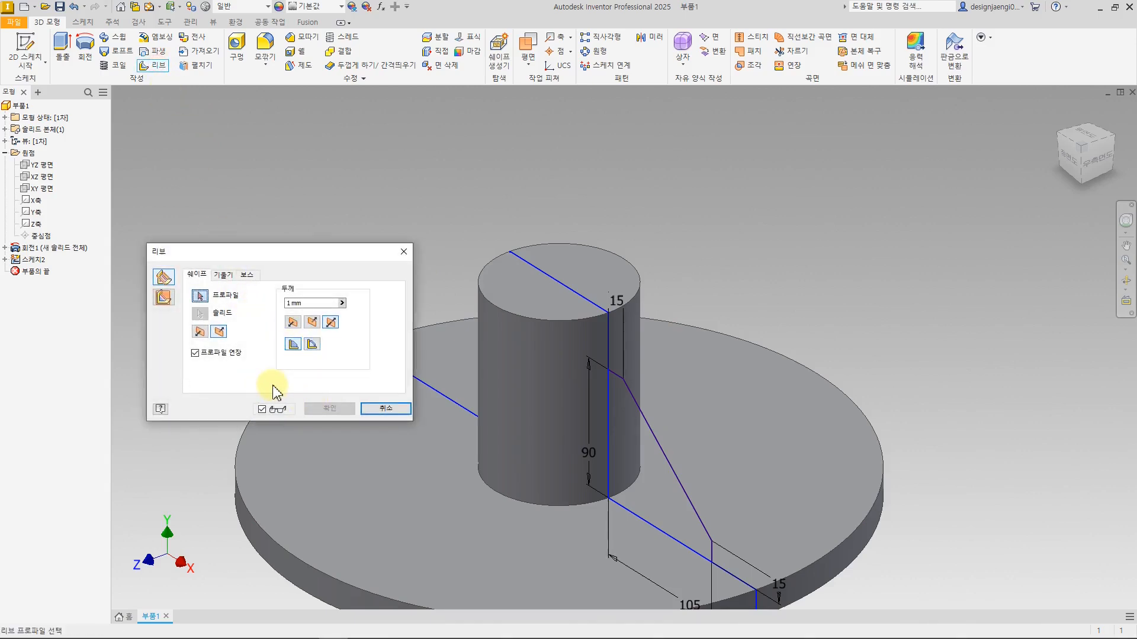
{"action": "left_click", "coordinate": [644, 419]}
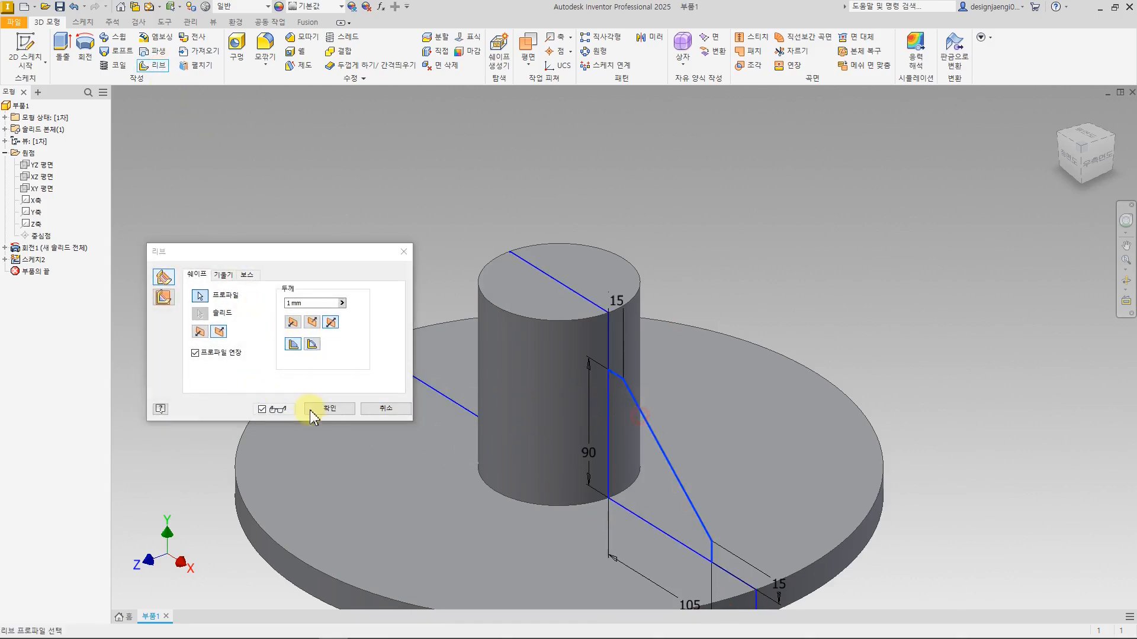
{"action": "left_click", "coordinate": [166, 299]}
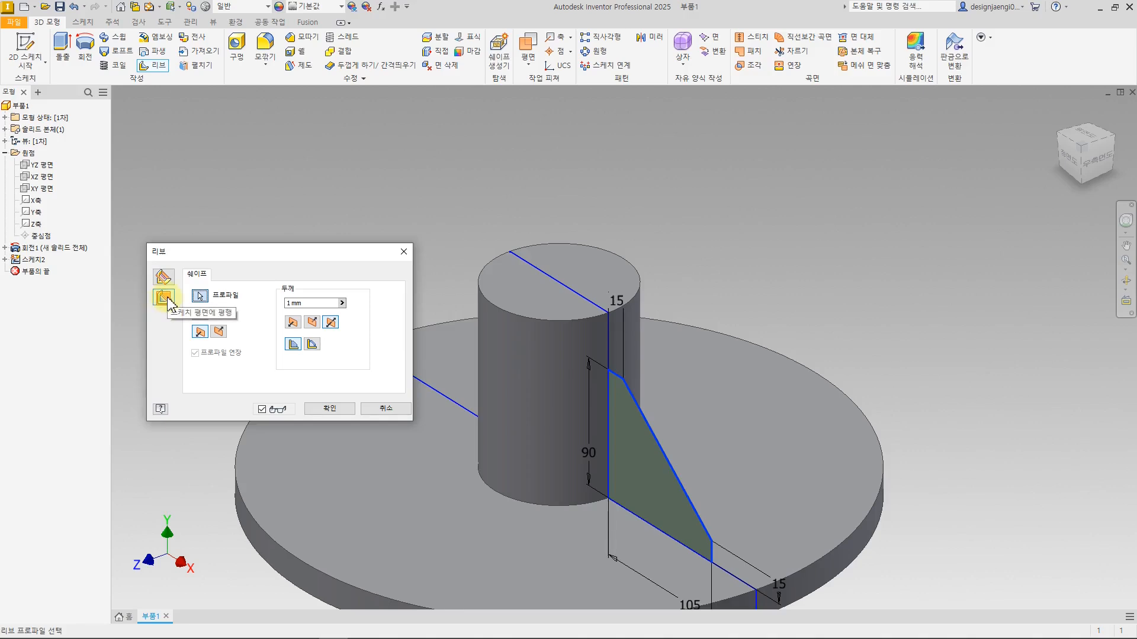
{"action": "mouse_move", "coordinate": [748, 457]}
{"action": "middle_mouse_down", "text": "shift"}
{"action": "mouse_move", "coordinate": [774, 431]}
{"action": "mouse_move", "coordinate": [841, 430]}
{"action": "middle_mouse_up", "text": "shift"}
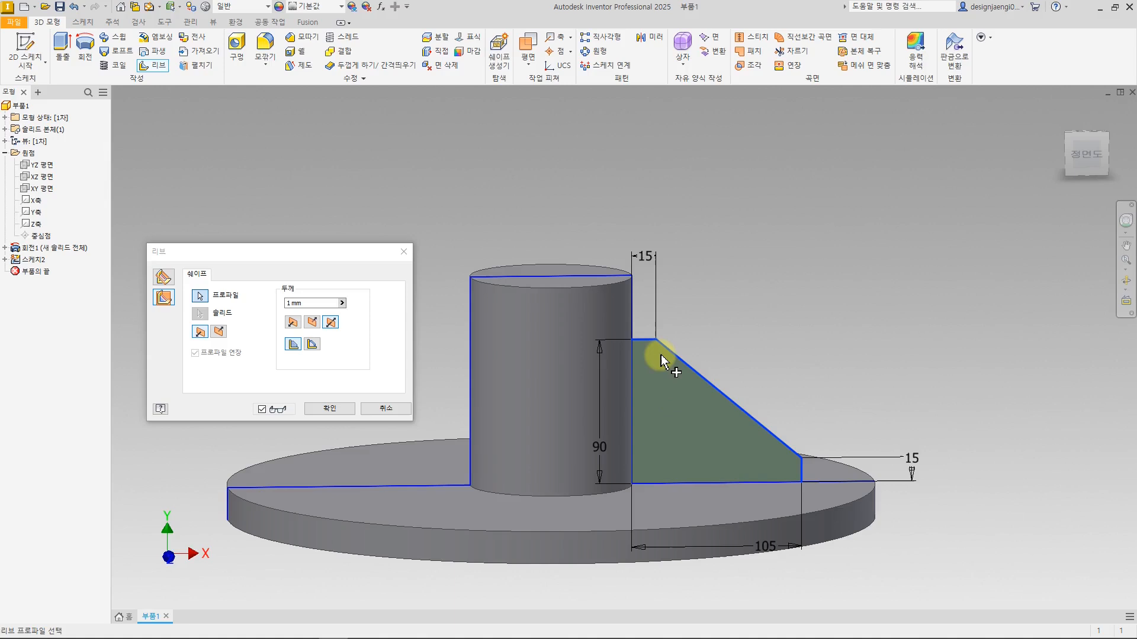
{"action": "mouse_move", "coordinate": [837, 436]}
{"action": "middle_mouse_down", "text": "shift"}
{"action": "mouse_move", "coordinate": [602, 470]}
{"action": "mouse_move", "coordinate": [615, 422]}
{"action": "middle_mouse_up", "text": "shift"}
- Set the rib's thickness to 20 mm
{"action": "left_click", "coordinate": [313, 304]}
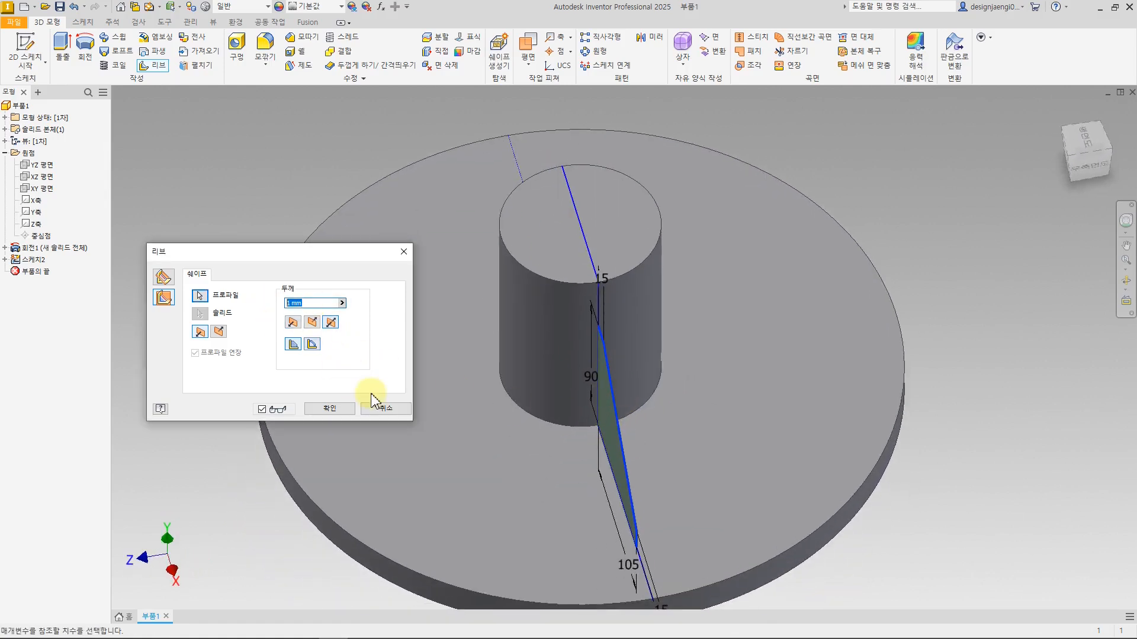
{"action": "type", "text": "220"}
{"action": "left_click_drag", "start_coordinate": [313, 303], "coordinate": [272, 304]}
{"action": "type", "text": "20"}
{"action": "mouse_move", "coordinate": [502, 473]}
{"action": "middle_mouse_down", "text": "shift"}
{"action": "mouse_move", "coordinate": [579, 474]}
{"action": "mouse_move", "coordinate": [578, 431]}
{"action": "mouse_move", "coordinate": [578, 454]}
{"action": "middle_mouse_up", "text": "shift"}
{"action": "key", "text": "F6"}
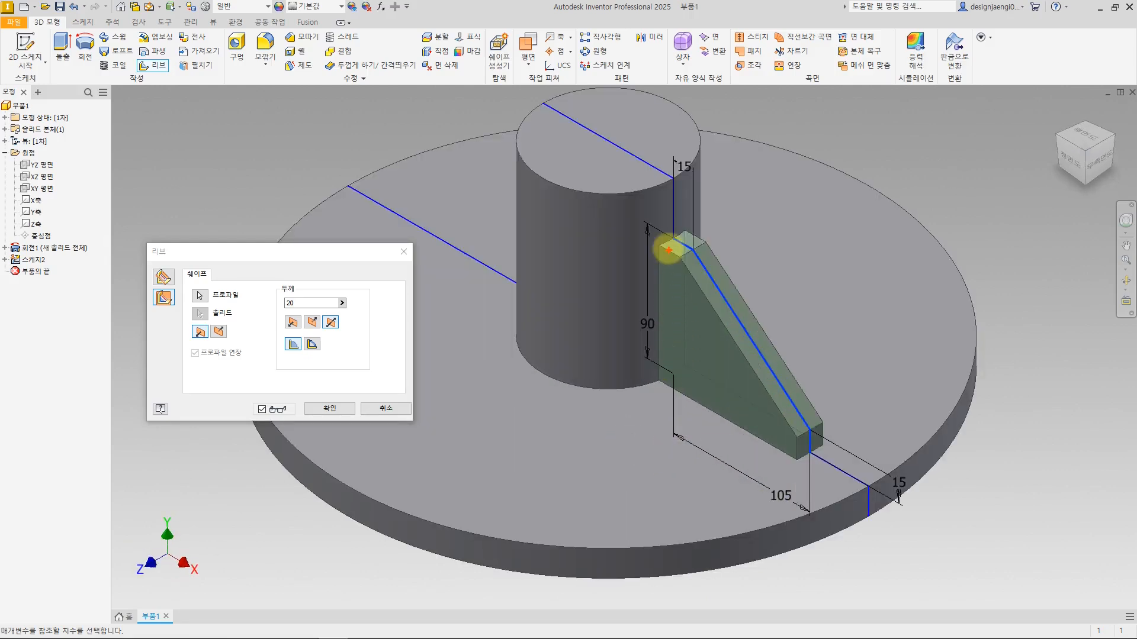
{"action": "mouse_move", "coordinate": [546, 107]}
{"action": "left_mouse_down"}
{"action": "mouse_move", "coordinate": [691, 183]}
{"action": "mouse_move", "coordinate": [827, 322]}
{"action": "mouse_move", "coordinate": [863, 408]}
{"action": "mouse_move", "coordinate": [860, 510]}
{"action": "mouse_move", "coordinate": [721, 460]}
{"action": "mouse_move", "coordinate": [553, 375]}
{"action": "mouse_move", "coordinate": [544, 106]}
{"action": "left_mouse_up"}
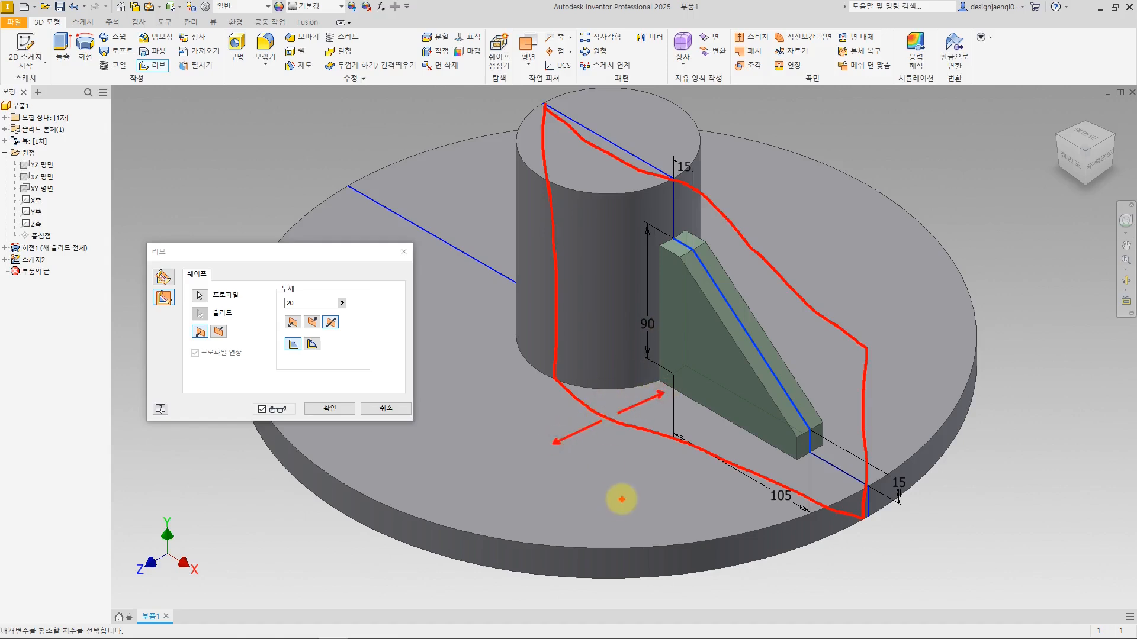
{"action": "left_click_drag", "start_coordinate": [172, 318], "coordinate": [179, 283]}
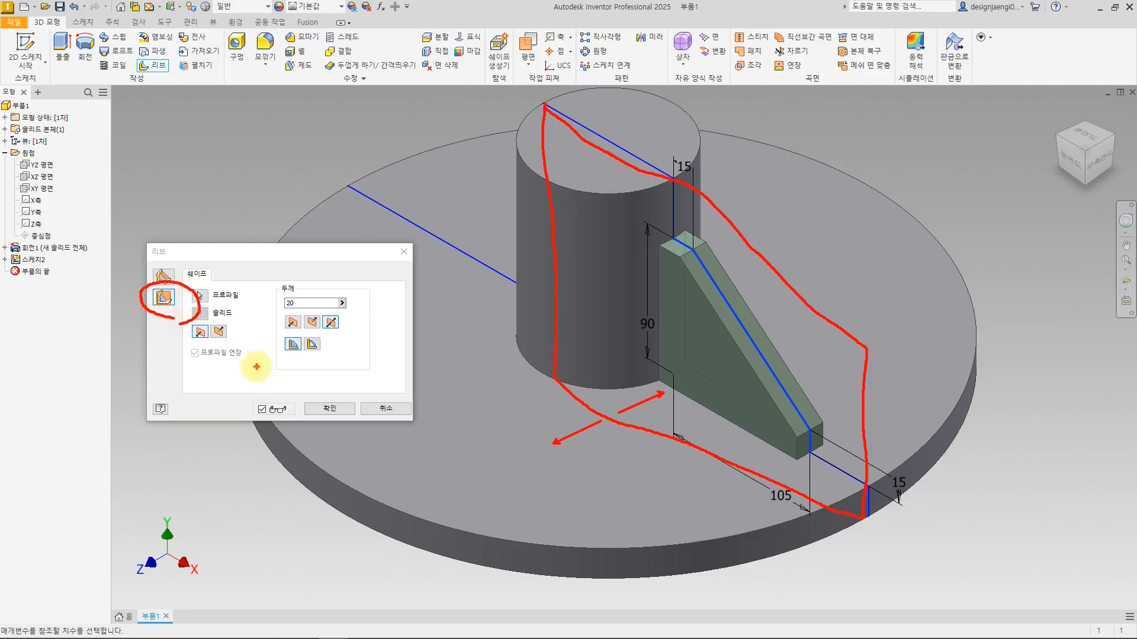
- Restart the Rib feature from the open profile, parallel to the sketch plane, with a thickness of 20 mm
{"action": "key", "text": "Escape"}
{"action": "left_click", "coordinate": [153, 65]}
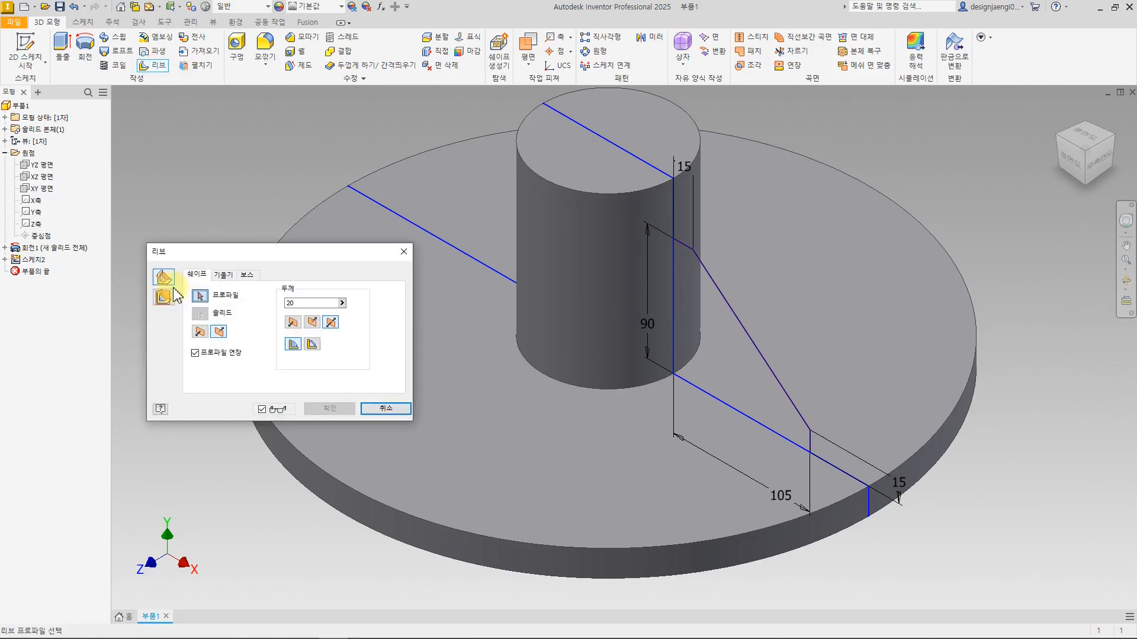
{"action": "left_click", "coordinate": [163, 298]}
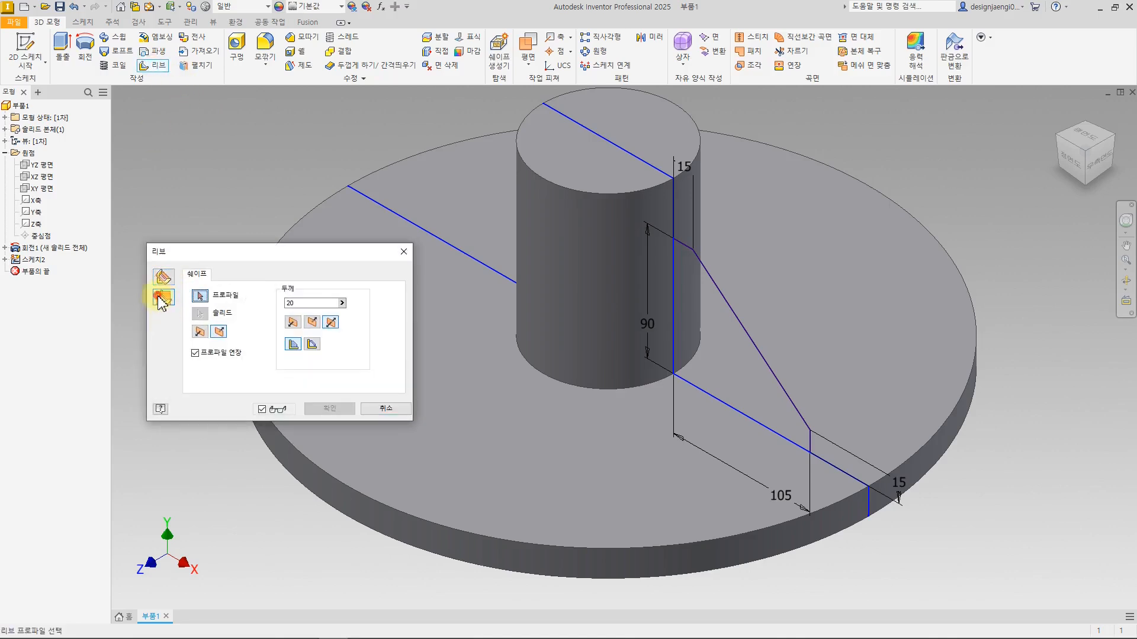
{"action": "left_click", "coordinate": [739, 325]}
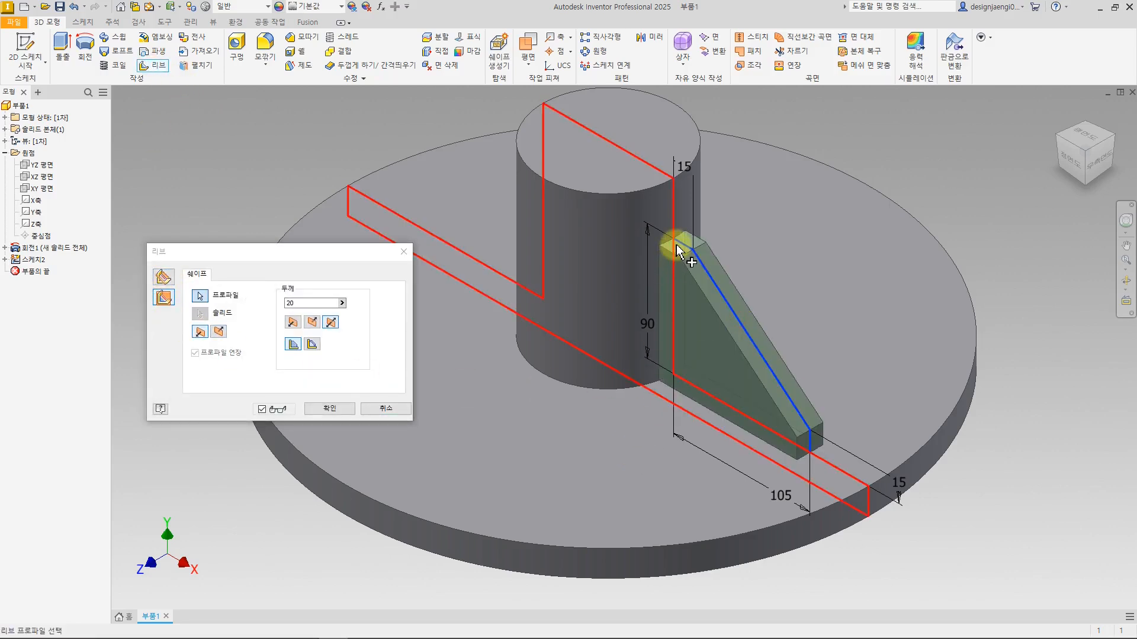
{"action": "mouse_move", "coordinate": [840, 542]}
{"action": "middle_mouse_down", "text": "shift"}
{"action": "mouse_move", "coordinate": [894, 522]}
{"action": "mouse_move", "coordinate": [850, 517]}
{"action": "mouse_move", "coordinate": [821, 534]}
{"action": "middle_mouse_up", "text": "shift"}
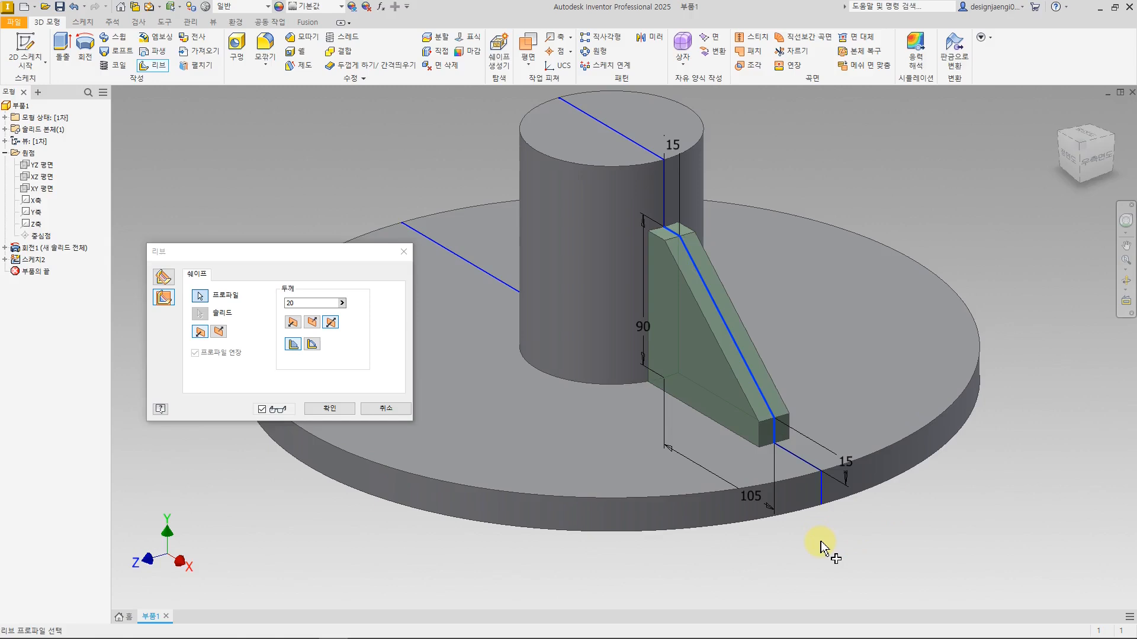
- Compare the two rib directions, choose Direction 1 toward the cylinder and base flange, and create the rib
{"action": "left_click", "coordinate": [225, 332]}
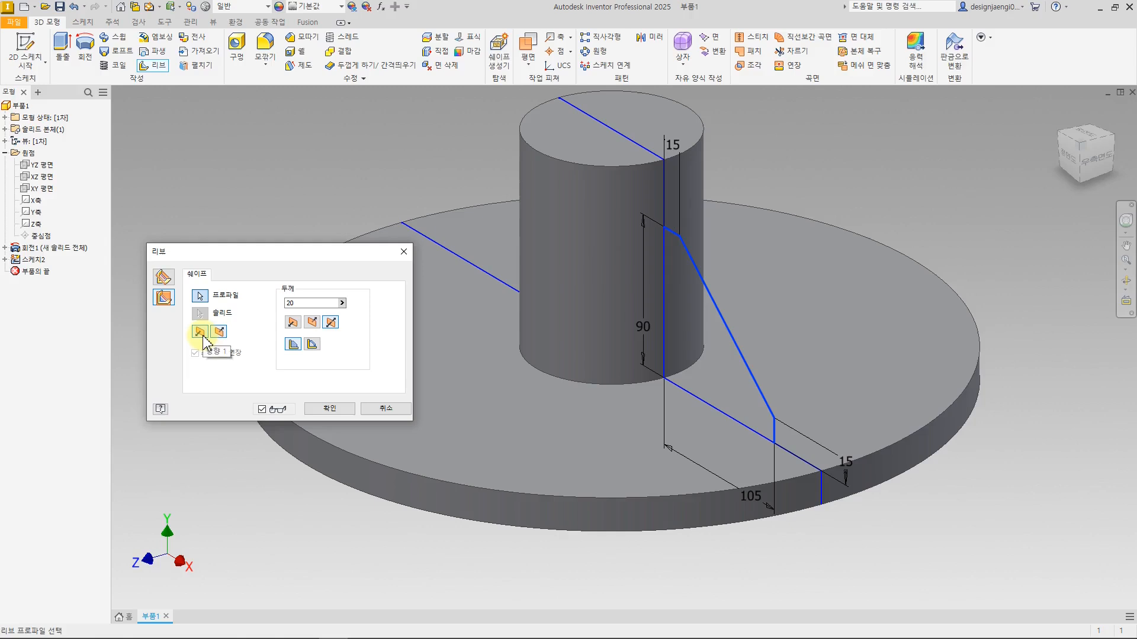
{"action": "left_click", "coordinate": [201, 334]}
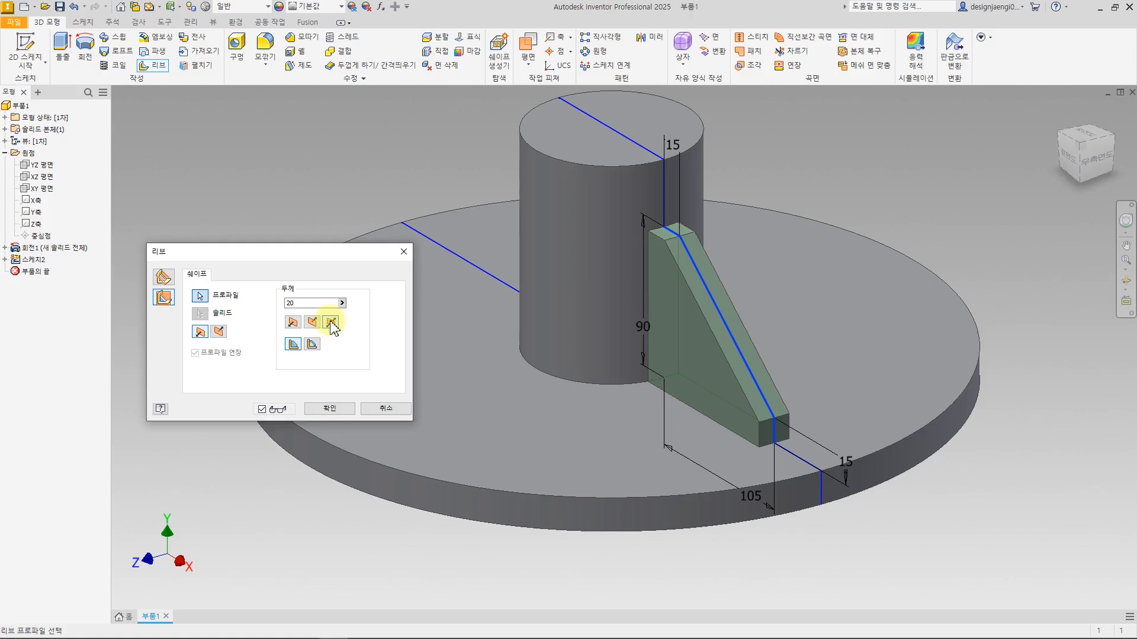
{"action": "left_click", "coordinate": [331, 410]}
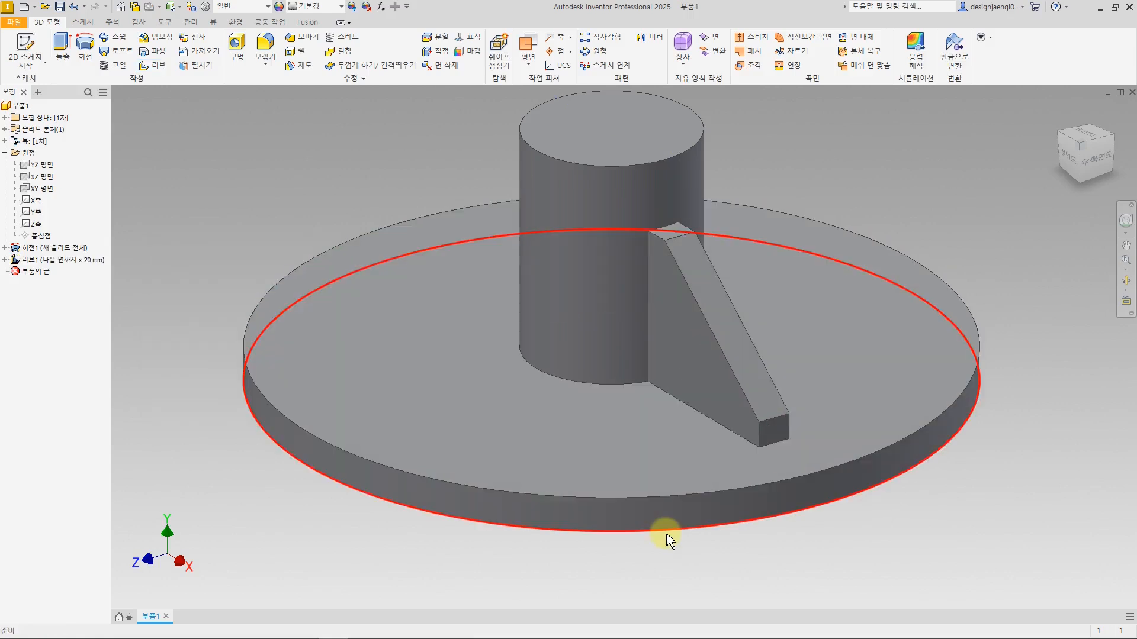
- Examine from above how the inner end of the rib feature meets the cylinder's curved surface
{"action": "middle_click_drag", "start_coordinate": [647, 342], "coordinate": [718, 383], "text": "shift"}
{"action": "left_click", "coordinate": [1084, 145]}
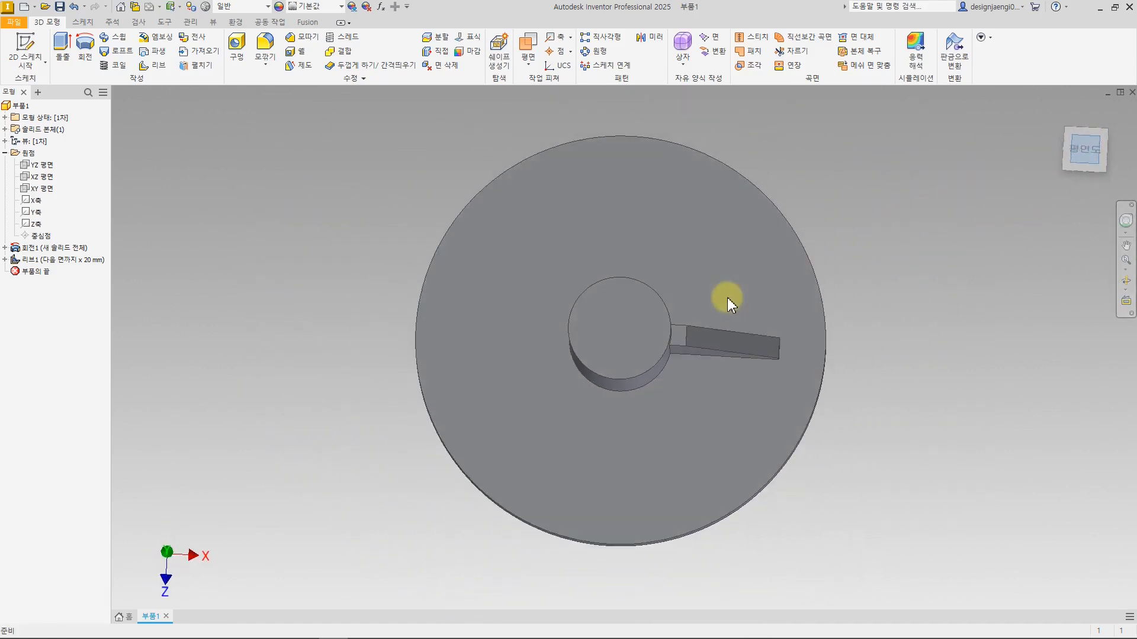
{"action": "scroll", "coordinate": [672, 343], "scroll_direction": "up", "scroll_amount": 6}
{"action": "scroll", "coordinate": [675, 343], "scroll_direction": "down", "scroll_amount": 1}
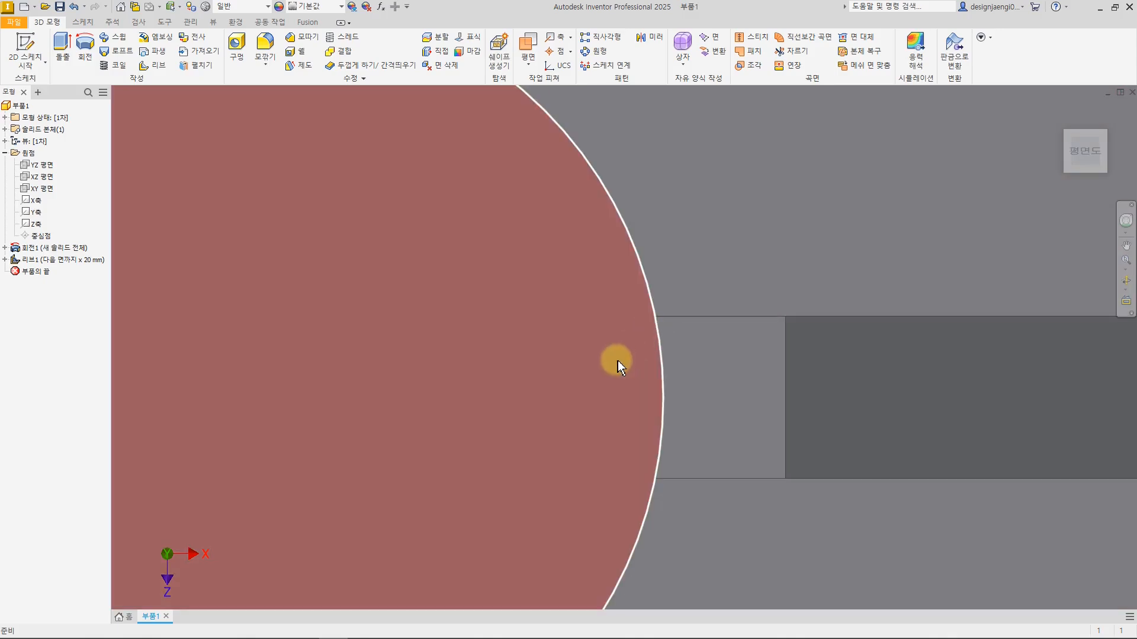
{"action": "scroll", "coordinate": [787, 293], "scroll_direction": "down", "scroll_amount": 5}
{"action": "middle_click_drag", "start_coordinate": [718, 305], "coordinate": [659, 355], "text": "shift"}
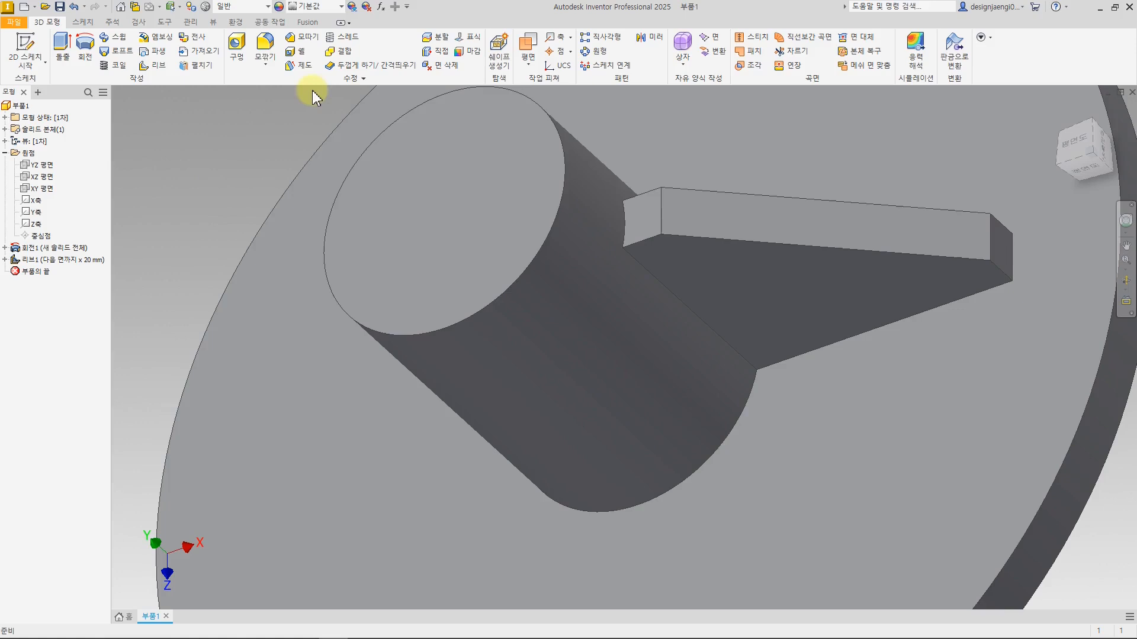
- Try a 5 mm chamfer along the vertical edge where the rib meets the cylinder, and undo it
{"action": "left_click", "coordinate": [295, 43]}
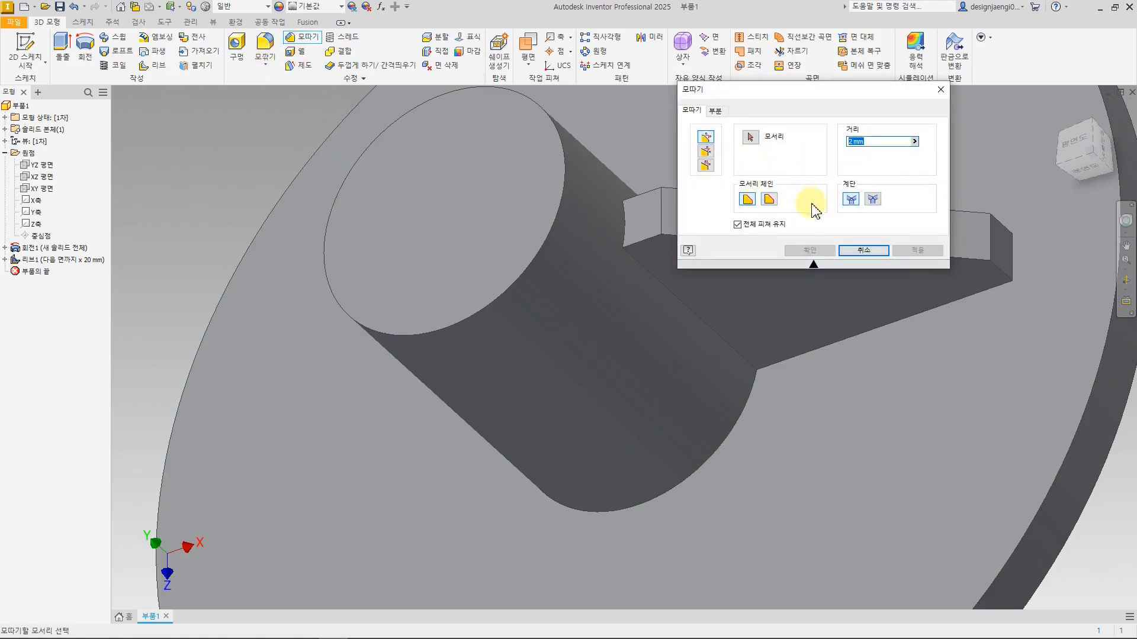
{"action": "left_click", "coordinate": [710, 329]}
{"action": "type", "text": "5"}
{"action": "left_click", "coordinate": [806, 252]}
{"action": "middle_click_drag", "start_coordinate": [754, 347], "coordinate": [787, 426], "text": "shift"}
{"action": "scroll", "coordinate": [717, 359], "scroll_direction": "down", "scroll_amount": 5}
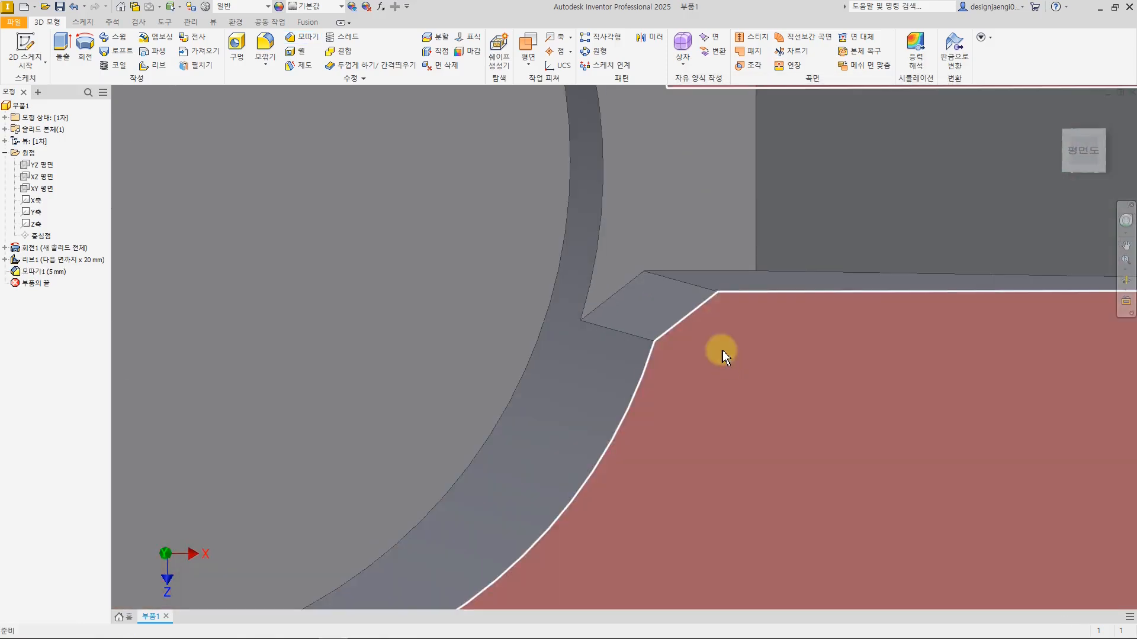
{"action": "key", "text": "ctrl+z"}
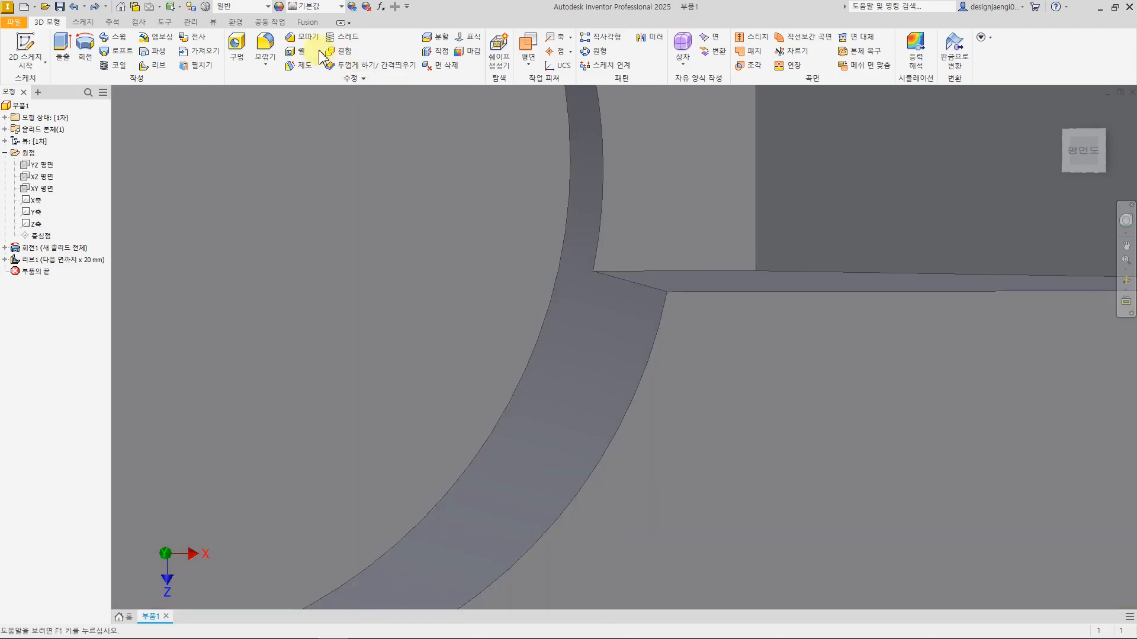
- Fillet the vertical edge between the rib's side face and the cylinder with a 5 mm radius
{"action": "left_click", "coordinate": [277, 44]}
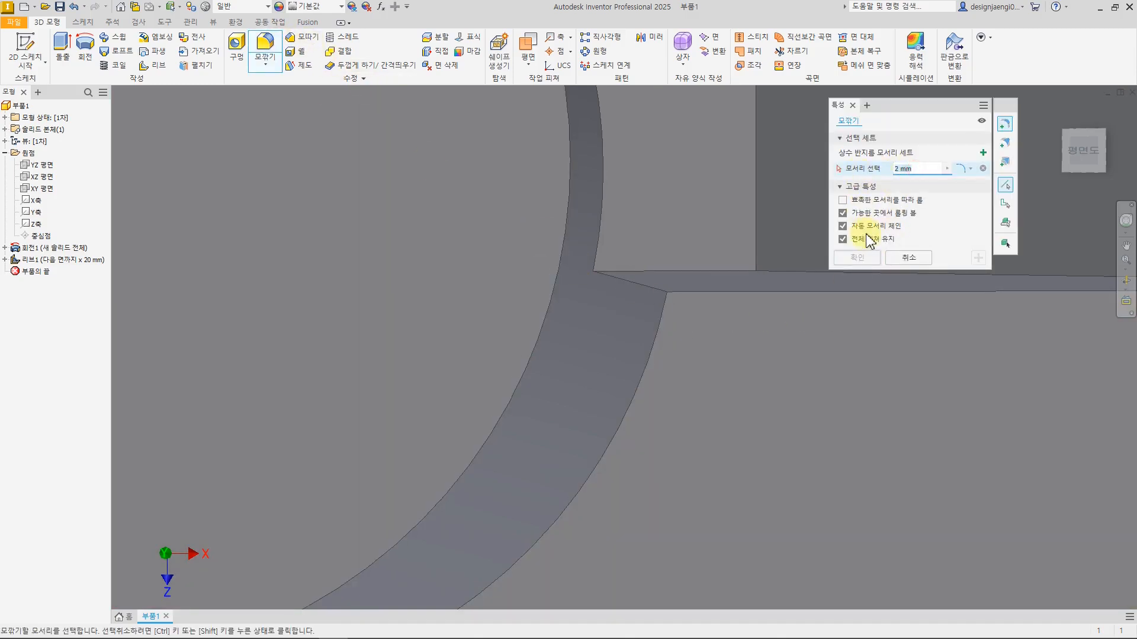
{"action": "left_click", "coordinate": [647, 290]}
{"action": "type", "text": "5"}
{"action": "key", "text": "Return"}
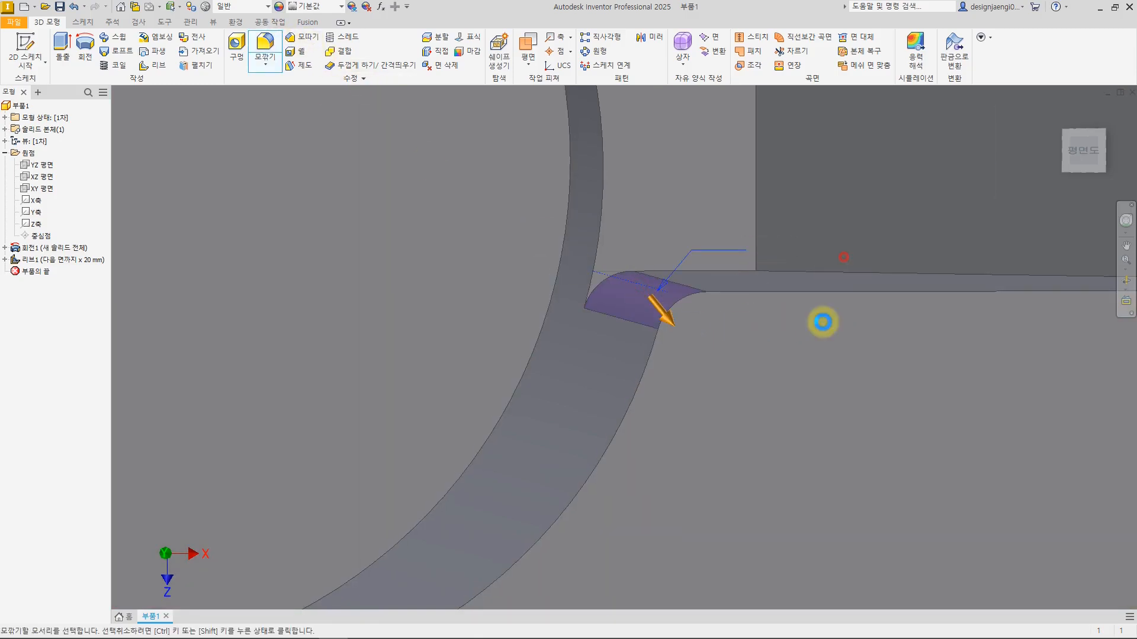
{"action": "mouse_move", "coordinate": [802, 404]}
{"action": "middle_mouse_down", "text": "shift"}
{"action": "mouse_move", "coordinate": [791, 419]}
{"action": "mouse_move", "coordinate": [789, 358]}
{"action": "mouse_move", "coordinate": [751, 437]}
{"action": "mouse_move", "coordinate": [759, 418]}
{"action": "mouse_move", "coordinate": [755, 457]}
{"action": "mouse_move", "coordinate": [776, 398]}
{"action": "middle_mouse_up", "text": "shift"}
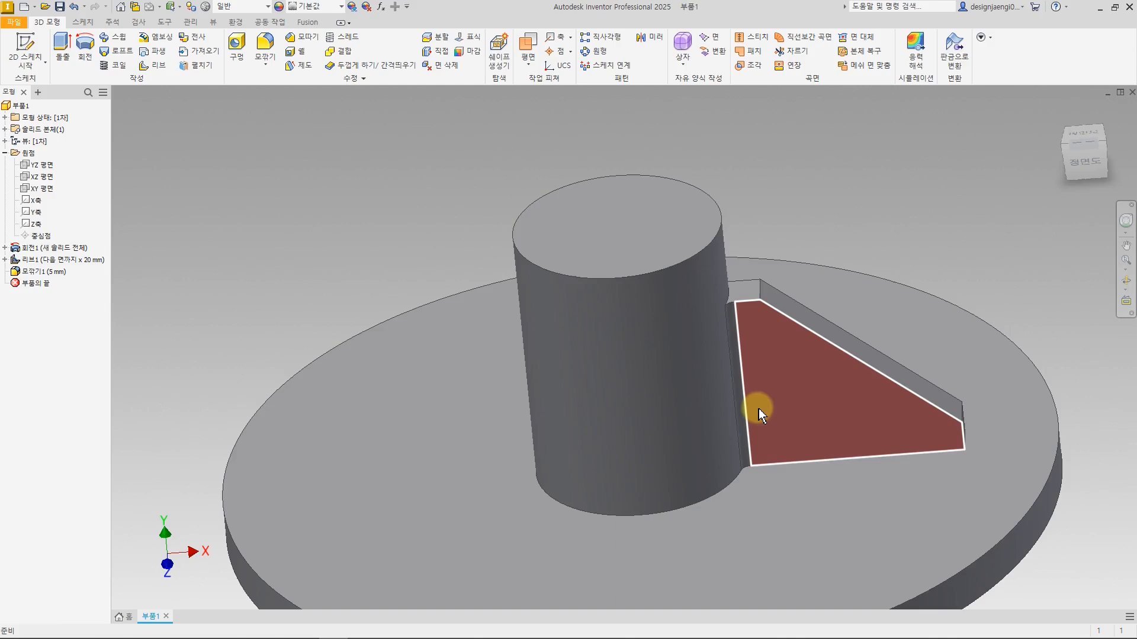
{"action": "scroll", "coordinate": [723, 310], "scroll_direction": "down", "scroll_amount": 5}
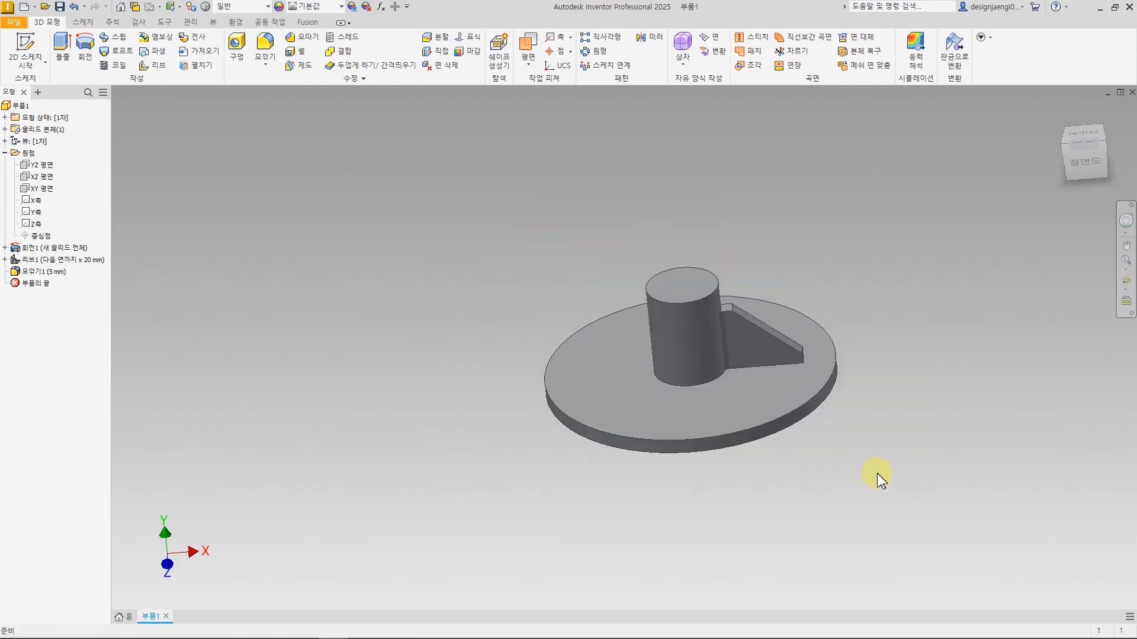
{"action": "key", "text": "F6"}
{"action": "left_click", "coordinate": [398, 254]}
{"action": "left_click", "coordinate": [161, 66]}
{"action": "key", "text": "Escape"}
{"action": "left_click", "coordinate": [381, 221]}
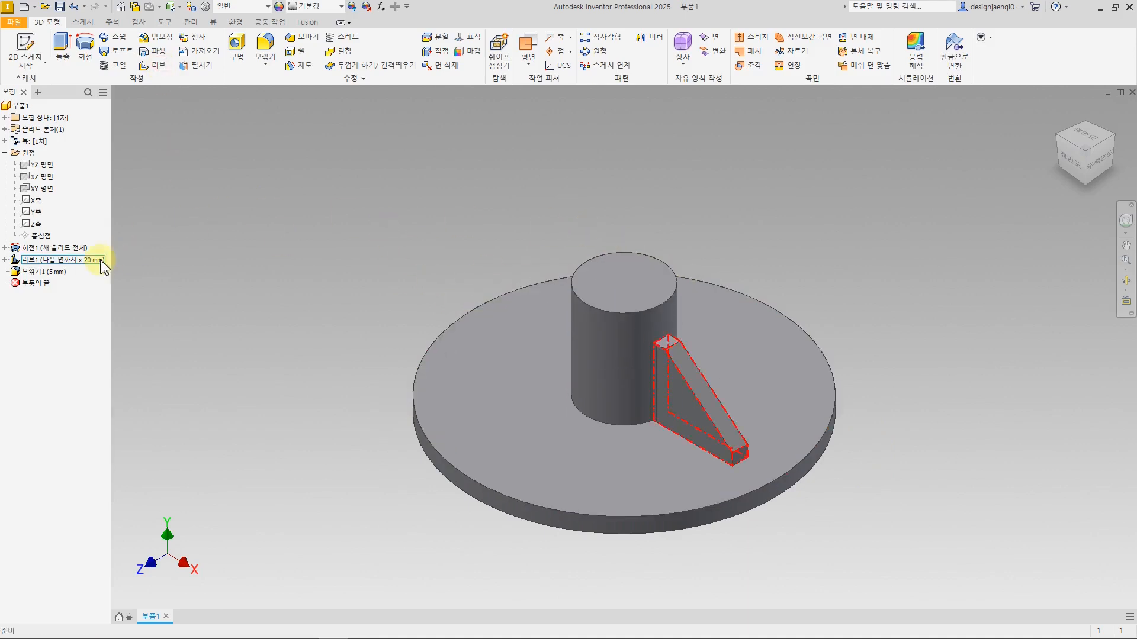
- Delete the revolve, rib and fillet features together with their consumed sketches
{"action": "left_click", "coordinate": [55, 248]}
{"action": "left_click", "coordinate": [54, 260], "text": "ctrl"}
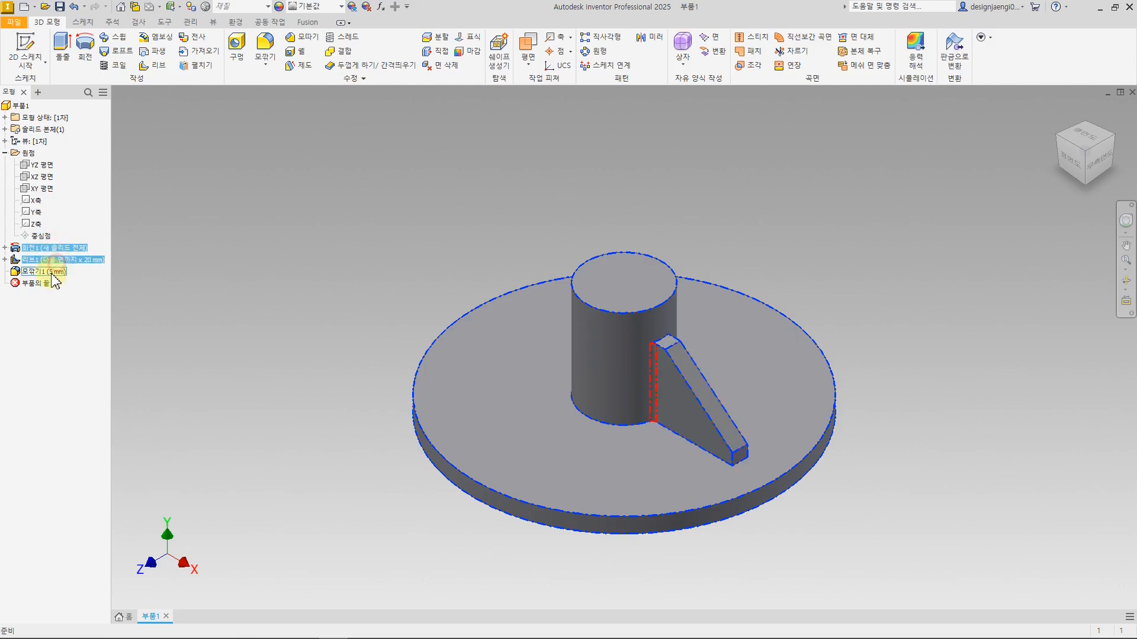
{"action": "key", "text": "Delete"}
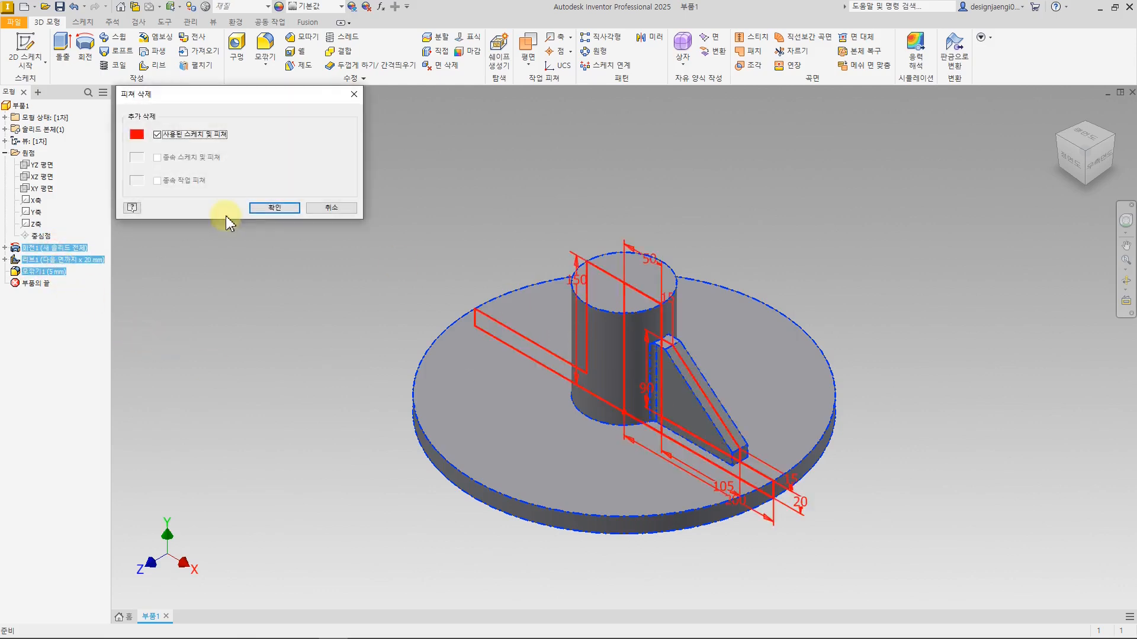
{"action": "left_click", "coordinate": [271, 211]}
- Start a sketch on the XZ plane and draw a center rectangle about 1096 mm wide around the origin
{"action": "left_click", "coordinate": [25, 47]}
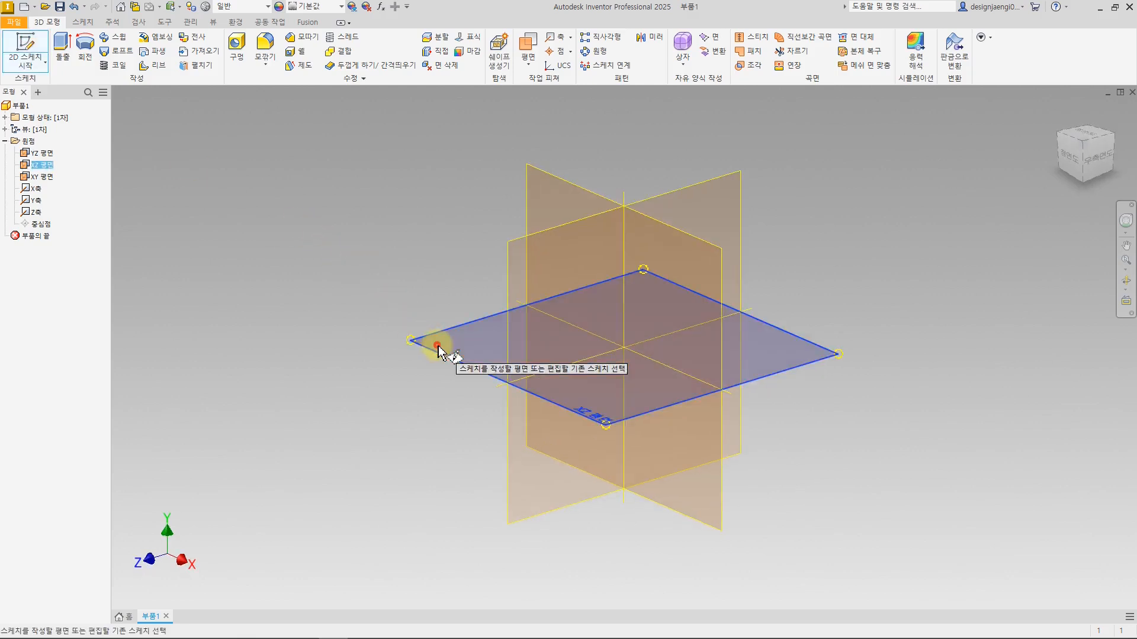
{"action": "left_click", "coordinate": [435, 344]}
{"action": "left_click", "coordinate": [1110, 112]}
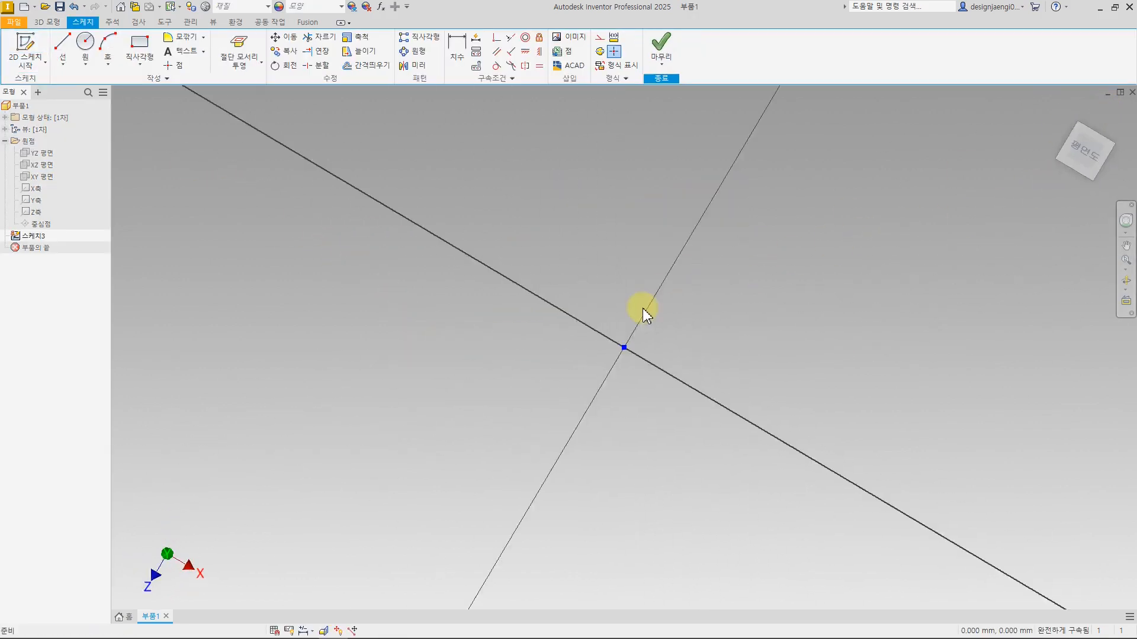
{"action": "left_click", "coordinate": [142, 62]}
{"action": "left_click", "coordinate": [156, 125]}
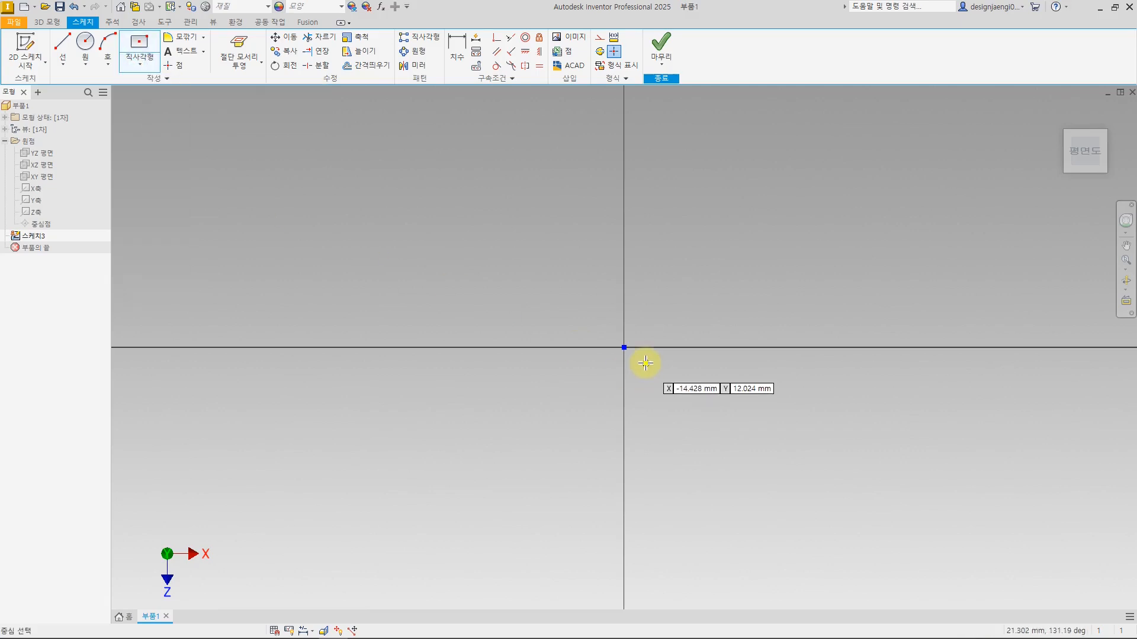
{"action": "left_click", "coordinate": [624, 348]}
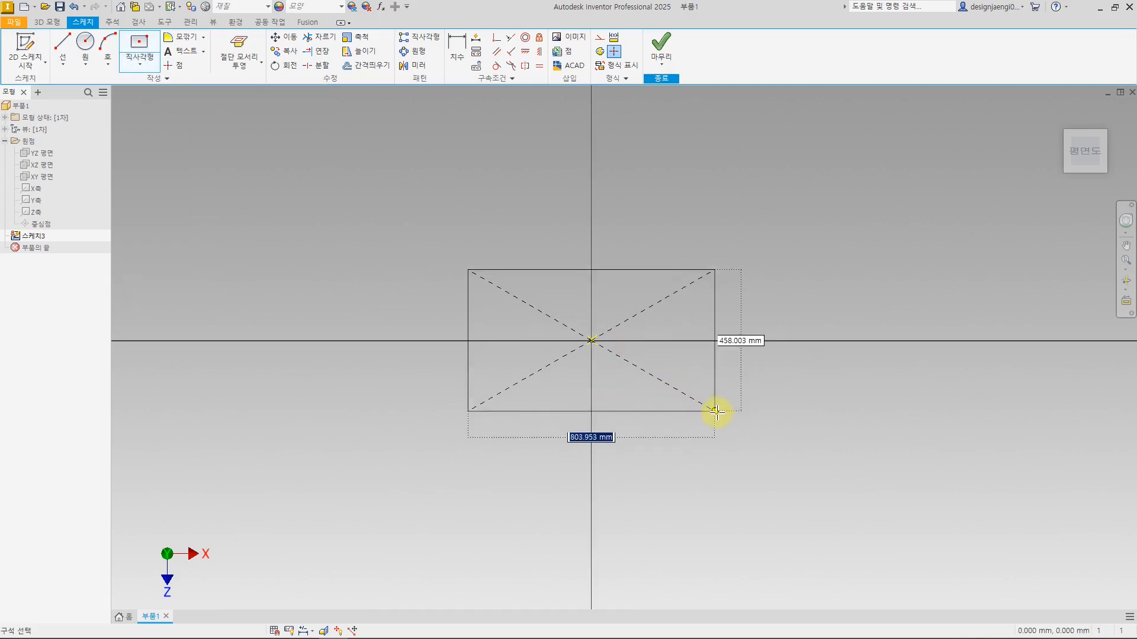
{"action": "left_click", "coordinate": [758, 455]}
{"action": "key", "text": "Escape"}
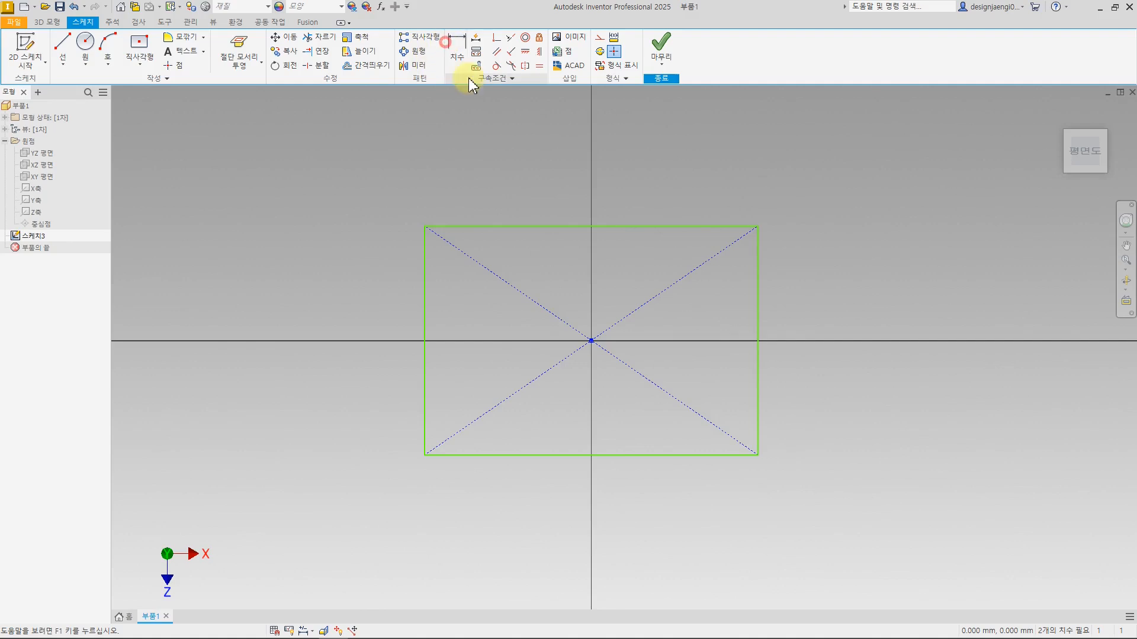
- Dimension the rectangle's horizontal side to 150 mm
{"action": "key", "text": "d"}
{"action": "left_click", "coordinate": [503, 225]}
{"action": "left_click", "coordinate": [519, 194]}
{"action": "type", "text": "150"}
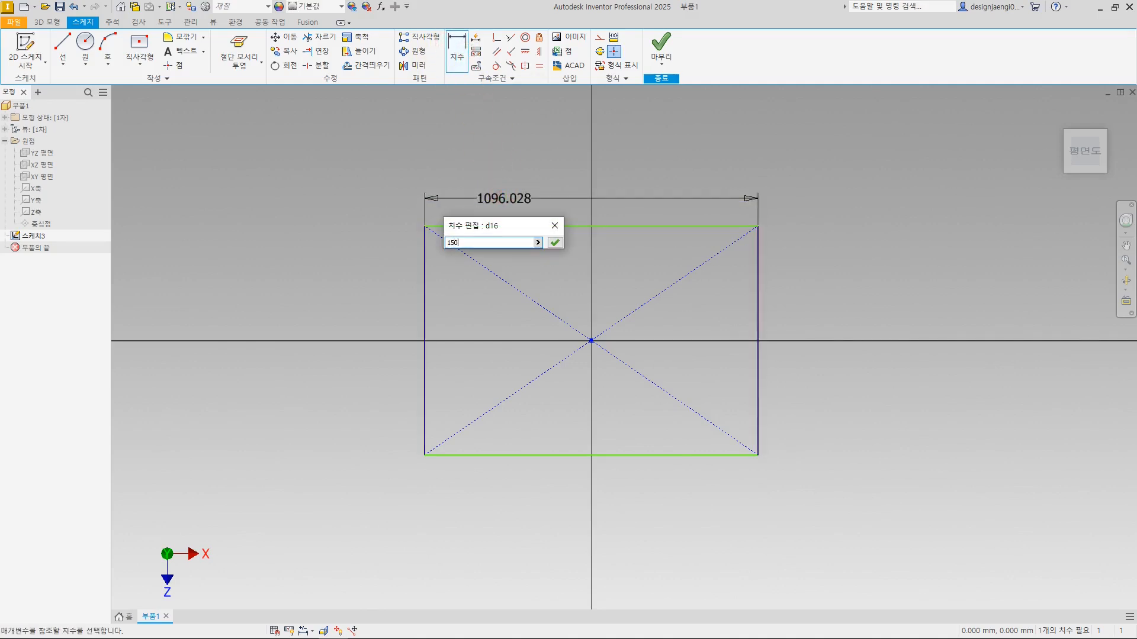
{"action": "key", "text": "Return"}
- Dimension the rectangle's vertical side to 70 mm and finish the sketch
{"action": "scroll", "coordinate": [613, 332], "scroll_direction": "down", "scroll_amount": 5}
{"action": "left_click", "coordinate": [605, 319]}
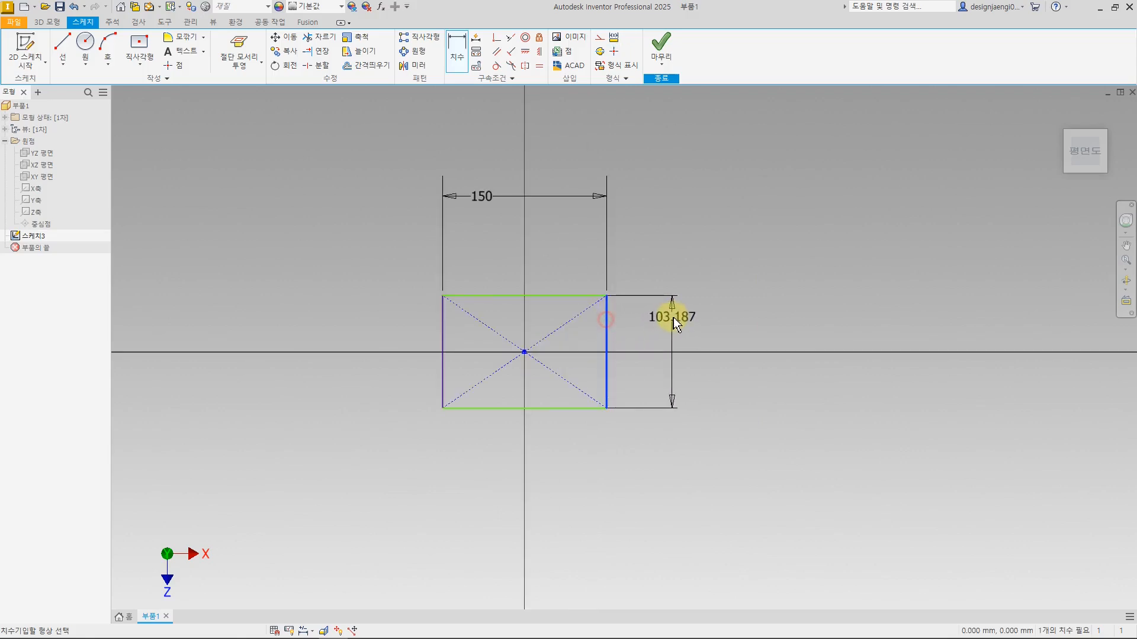
{"action": "left_click", "coordinate": [672, 334]}
{"action": "type", "text": "70"}
{"action": "key", "text": "Return"}
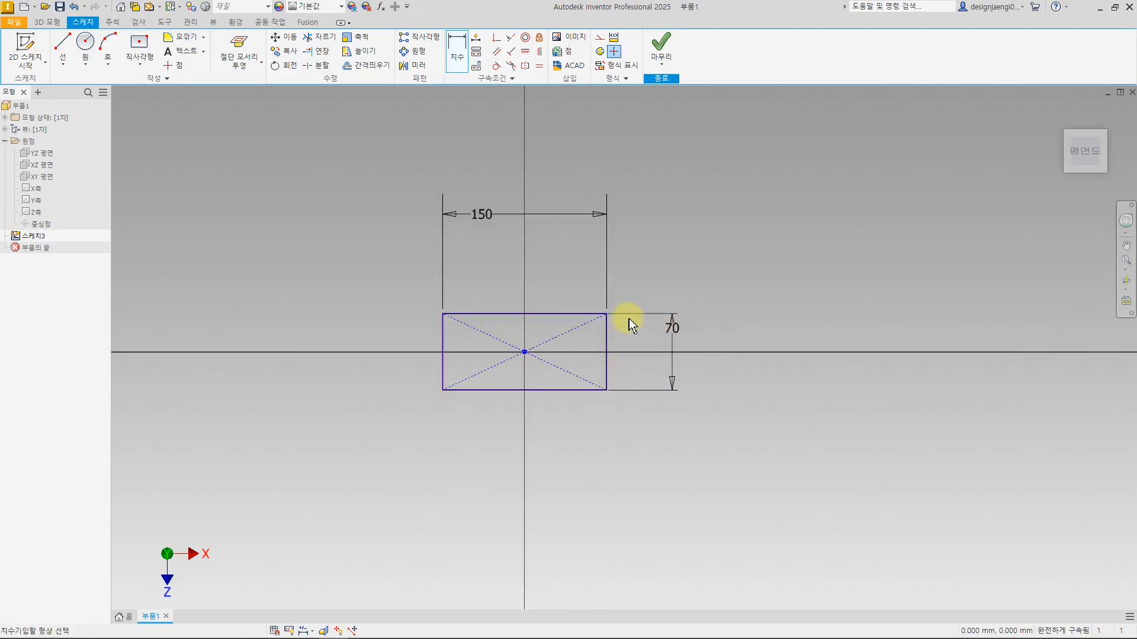
{"action": "scroll", "coordinate": [634, 290], "scroll_direction": "down", "scroll_amount": 3}
{"action": "left_click", "coordinate": [661, 44]}
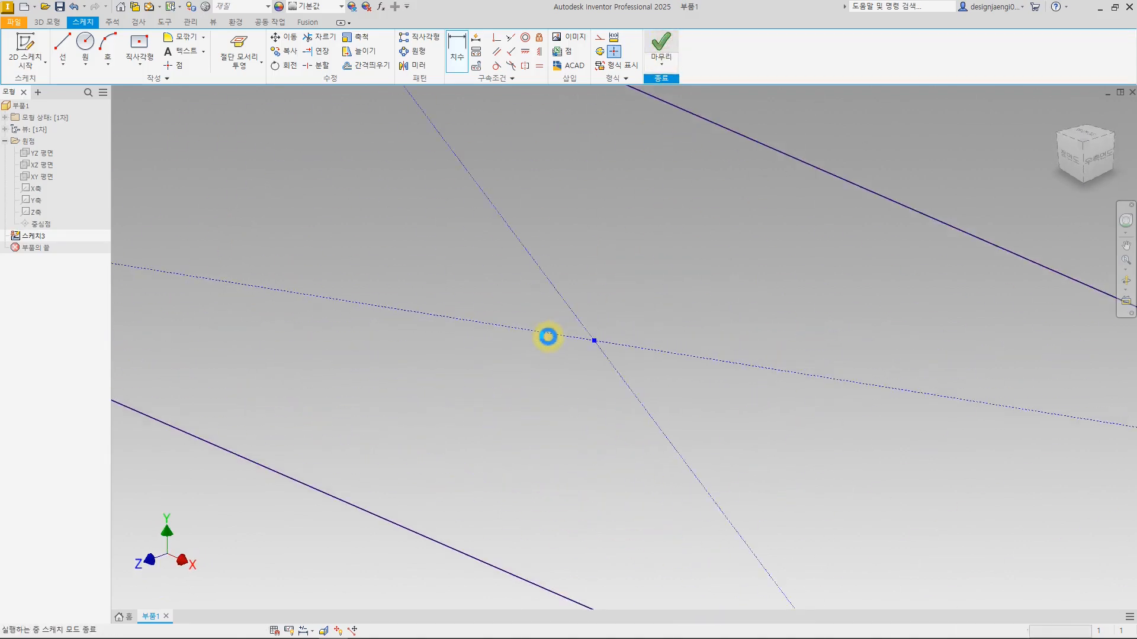
- Extrude the rectangle upward by 50 mm into a solid block
{"action": "left_click", "coordinate": [62, 47]}
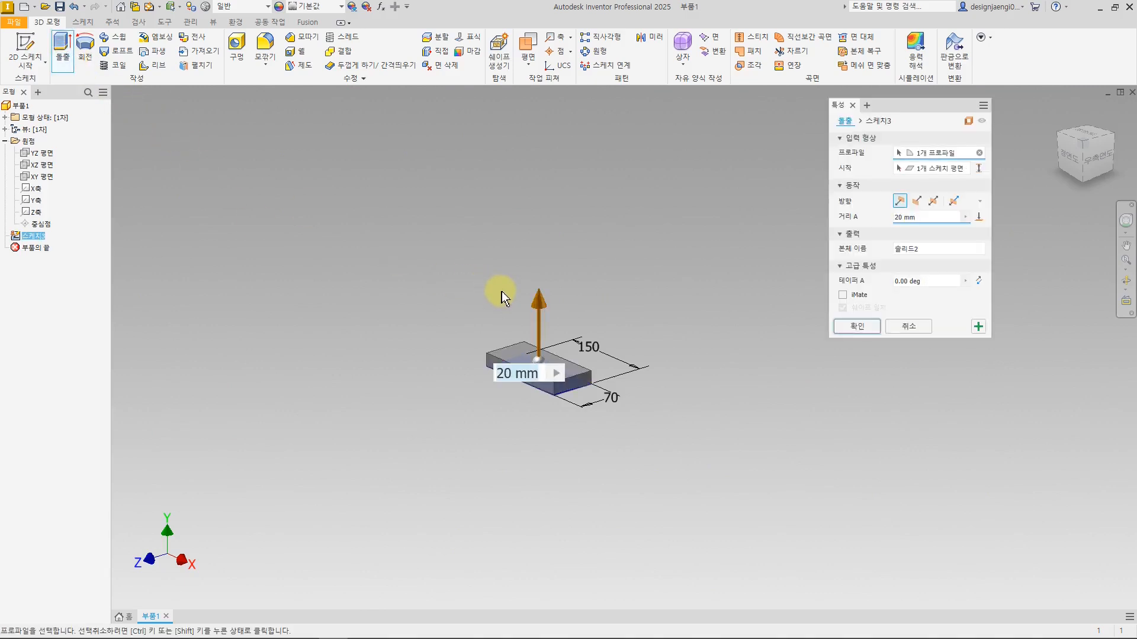
{"action": "type", "text": "50"}
{"action": "key", "text": "Return"}
- Shell the block with a 5 mm wall thickness, removing its top face
{"action": "scroll", "coordinate": [311, 173], "scroll_direction": "down", "scroll_amount": 3}
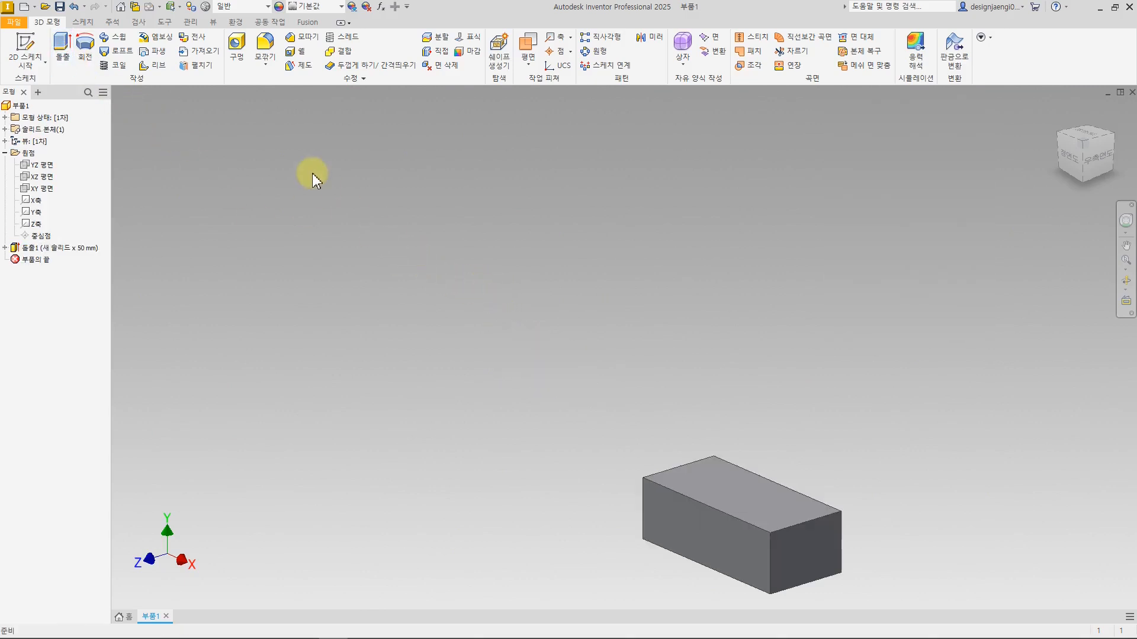
{"action": "left_click", "coordinate": [303, 53]}
{"action": "left_click", "coordinate": [870, 189]}
{"action": "type", "text": "5"}
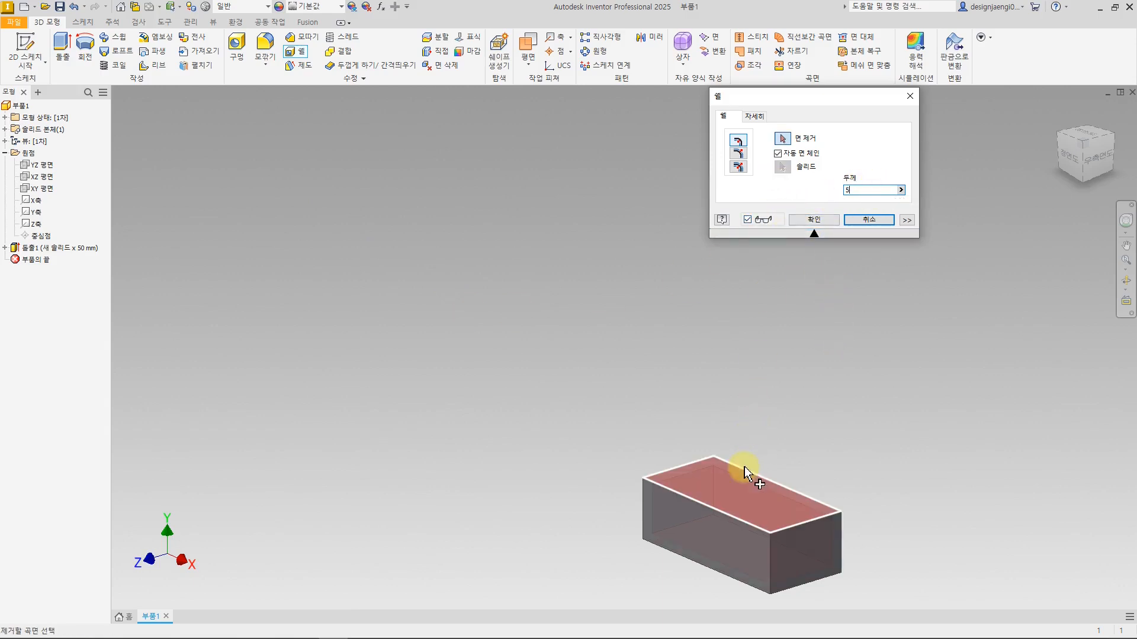
{"action": "left_click", "coordinate": [741, 482]}
{"action": "left_click", "coordinate": [813, 220]}
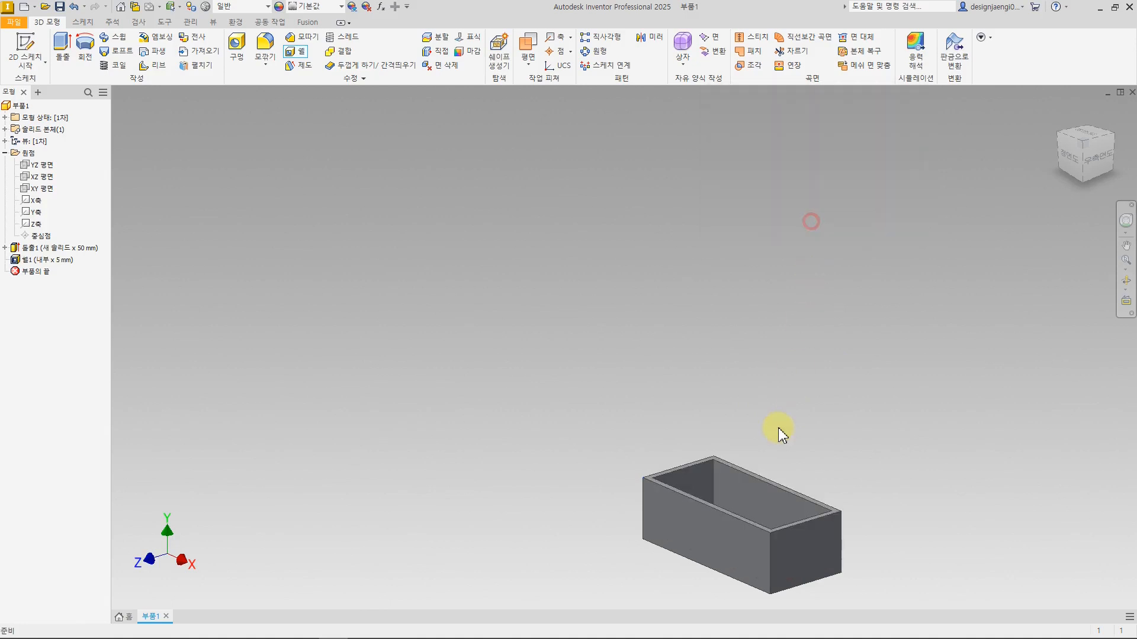
{"action": "middle_click_drag", "start_coordinate": [640, 502], "coordinate": [699, 503], "text": "shift"}
{"action": "middle_click_drag", "start_coordinate": [694, 496], "coordinate": [614, 488]}
{"action": "scroll", "coordinate": [600, 419], "scroll_direction": "up", "scroll_amount": 2}
{"action": "scroll", "coordinate": [612, 437], "scroll_direction": "down", "scroll_amount": 5}
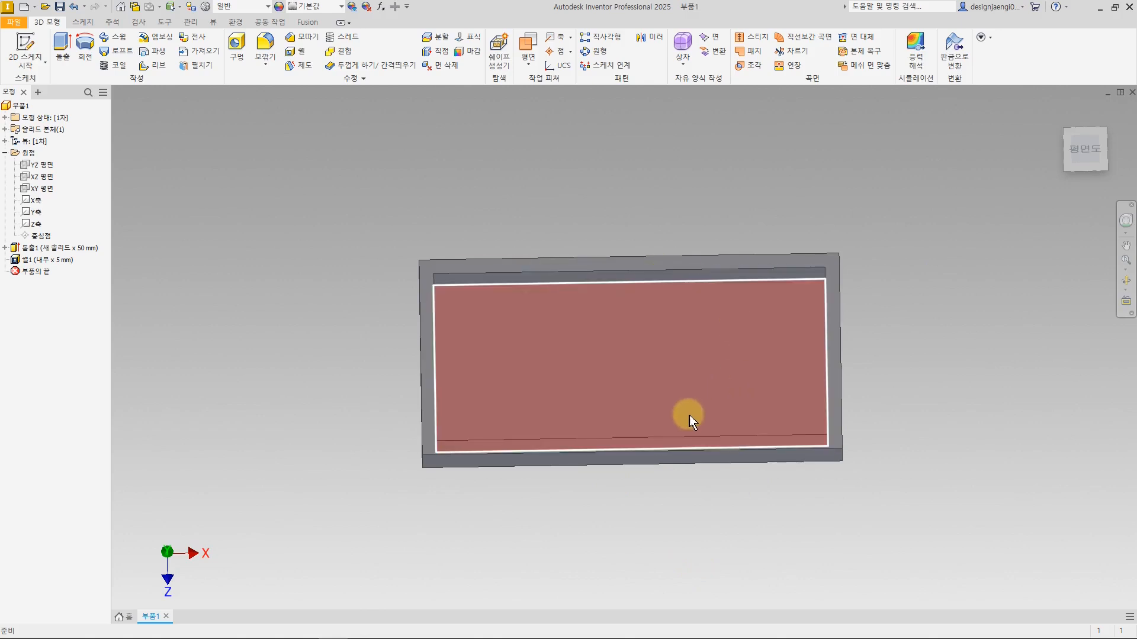
{"action": "mouse_move", "coordinate": [709, 439]}
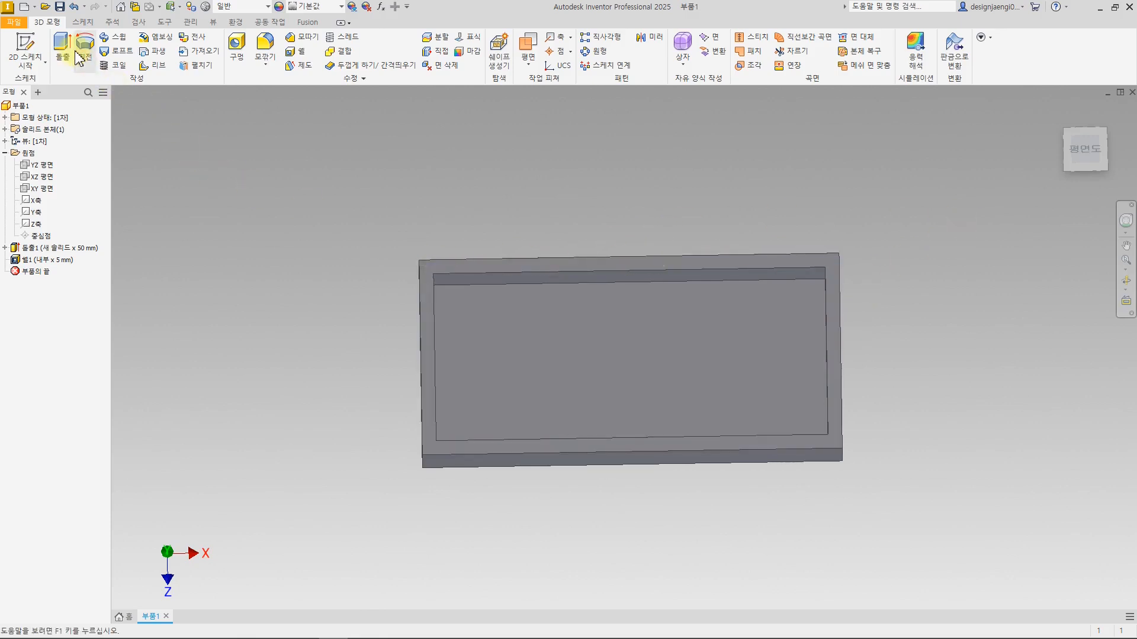
- Start a sketch on the box's top rim face and project the edges of the inner opening into it
{"action": "left_click", "coordinate": [32, 46]}
{"action": "left_click", "coordinate": [449, 267]}
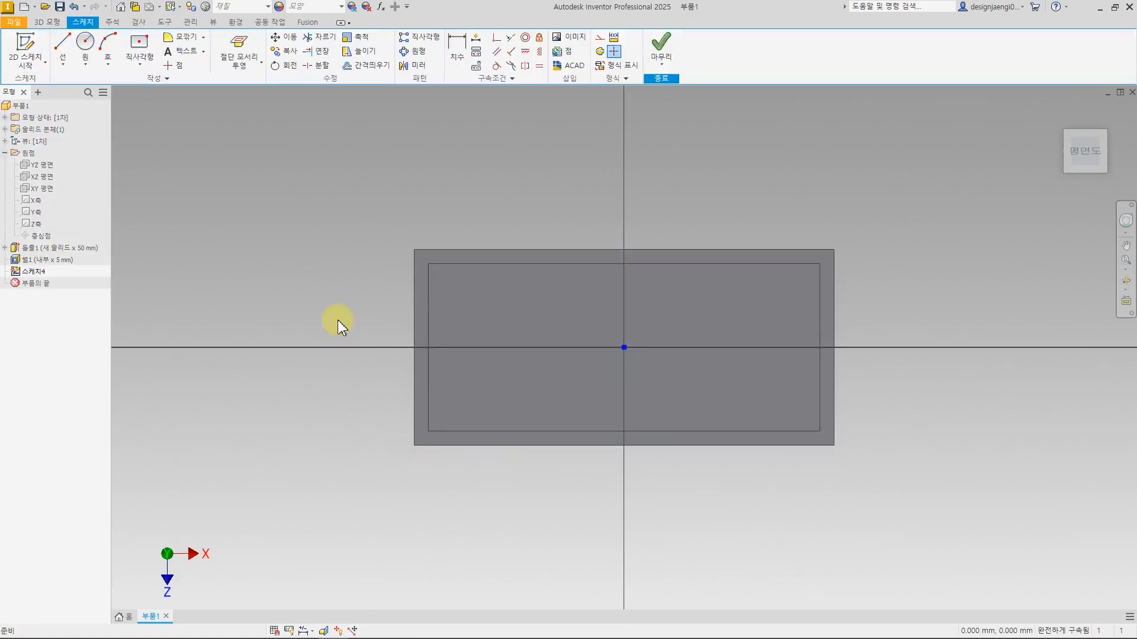
{"action": "left_click", "coordinate": [62, 46]}
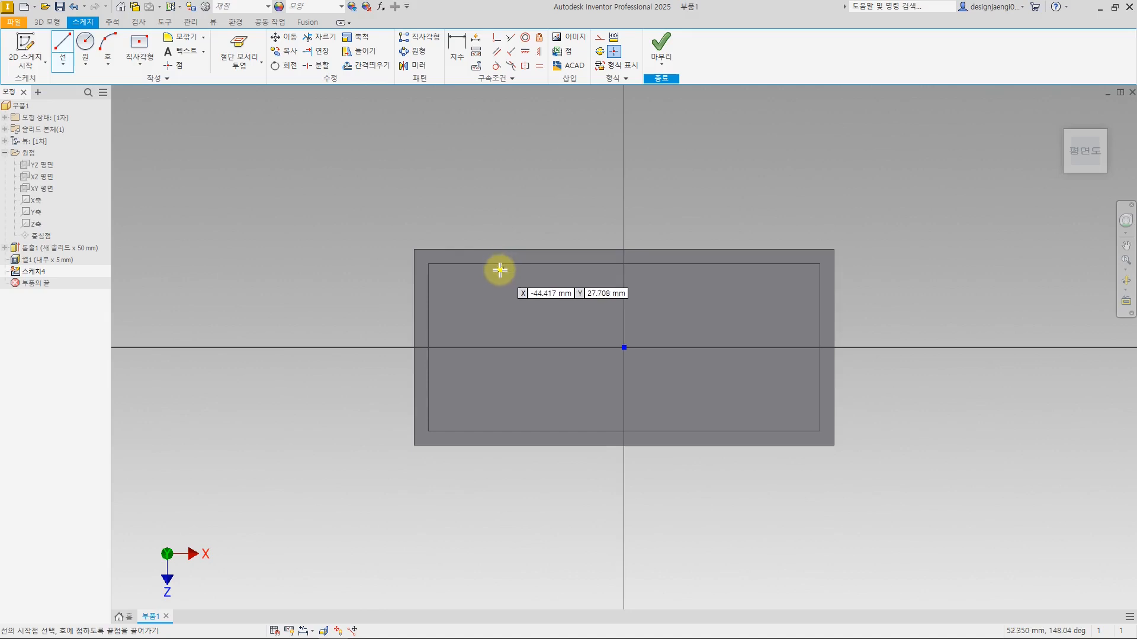
{"action": "left_click", "coordinate": [258, 62]}
{"action": "left_click", "coordinate": [251, 86]}
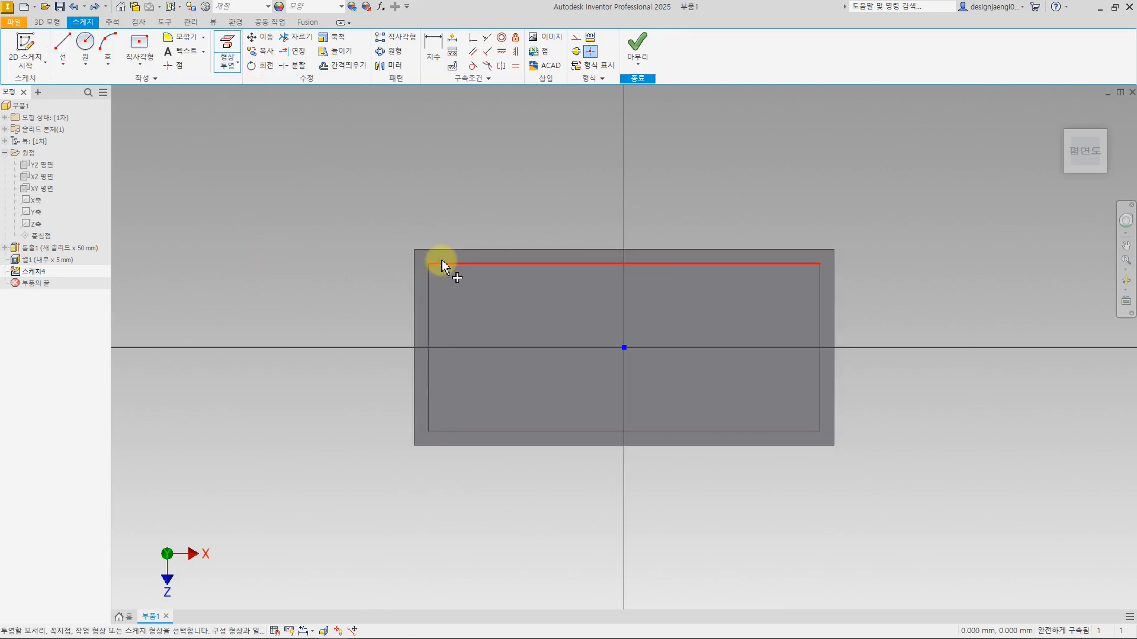
{"action": "left_click", "coordinate": [481, 405]}
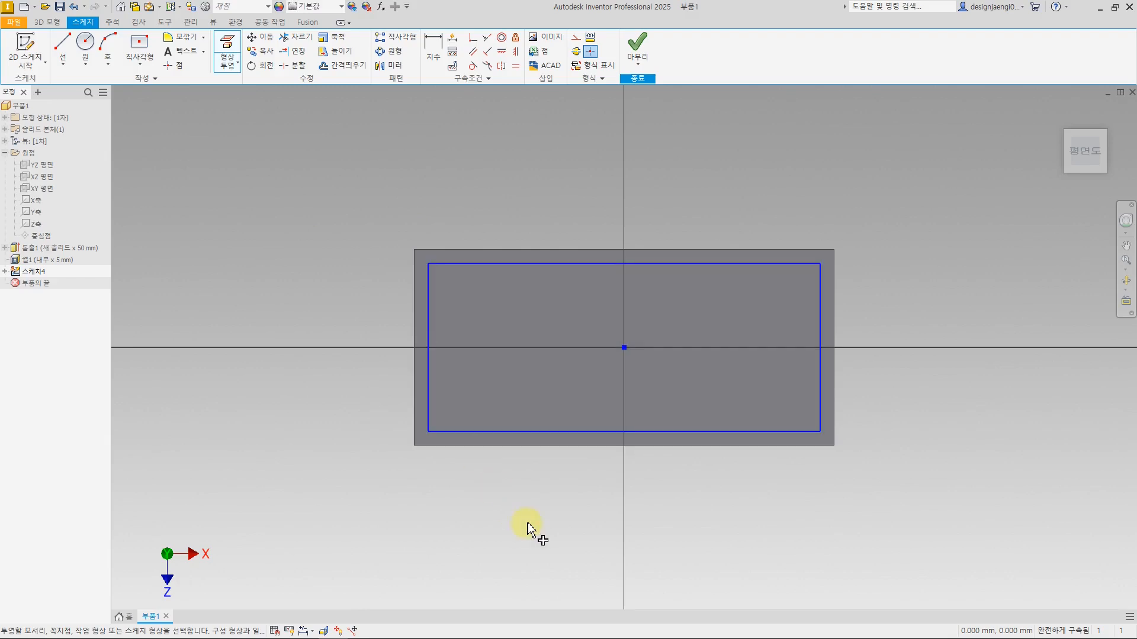
{"action": "key", "text": "Escape"}
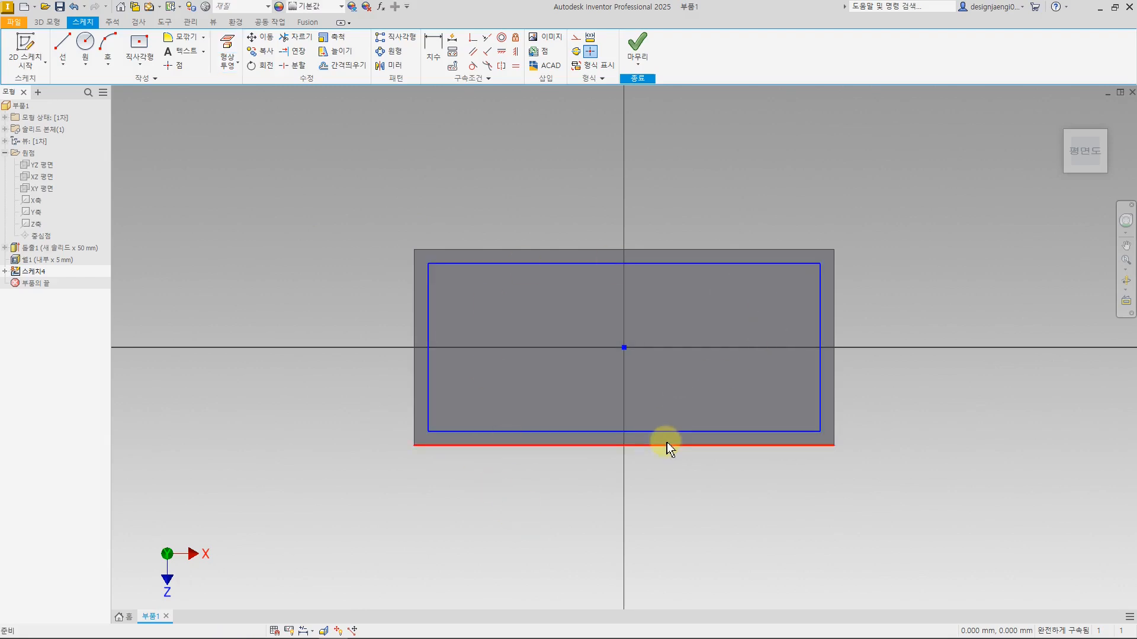
- Draw three vertical lines across the opening, each running from the upper to the lower projected inner edge
{"action": "left_click", "coordinate": [62, 47]}
{"action": "left_click", "coordinate": [519, 262]}
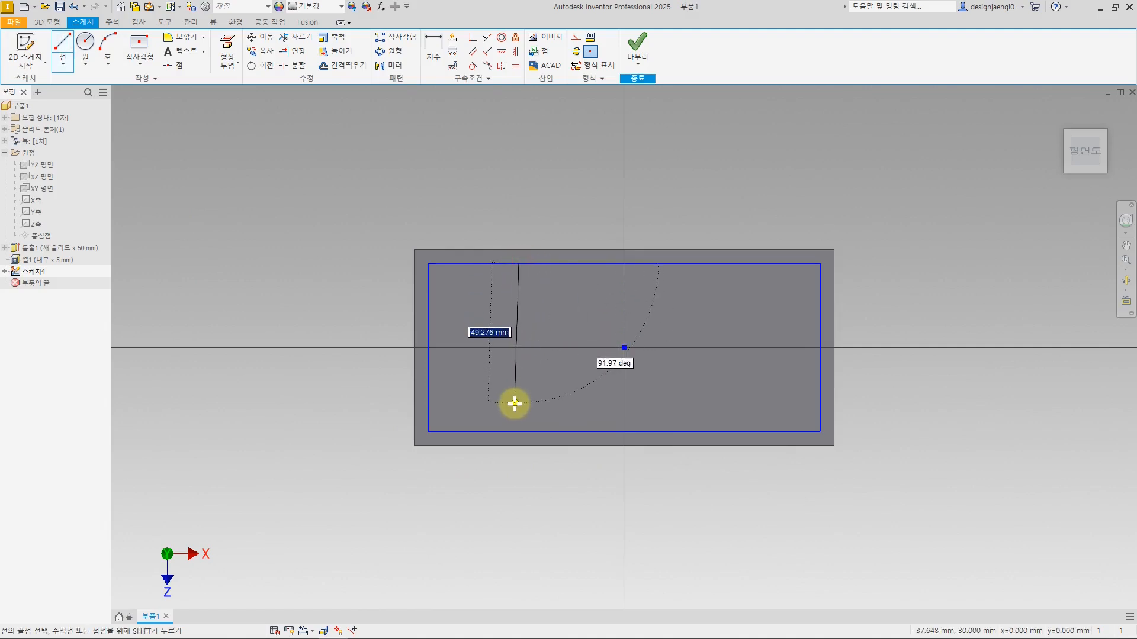
{"action": "left_click", "coordinate": [519, 431]}
{"action": "key", "text": "Escape"}
{"action": "key", "text": "l"}
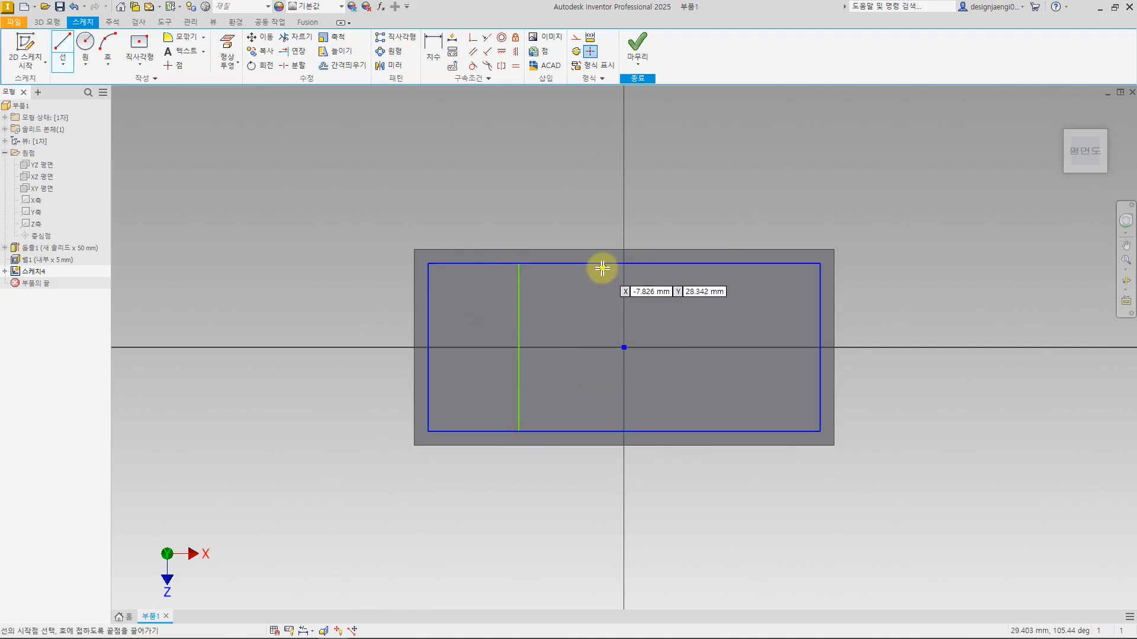
{"action": "left_click", "coordinate": [602, 263]}
{"action": "double_click", "coordinate": [603, 432]}
{"action": "left_click", "coordinate": [715, 264]}
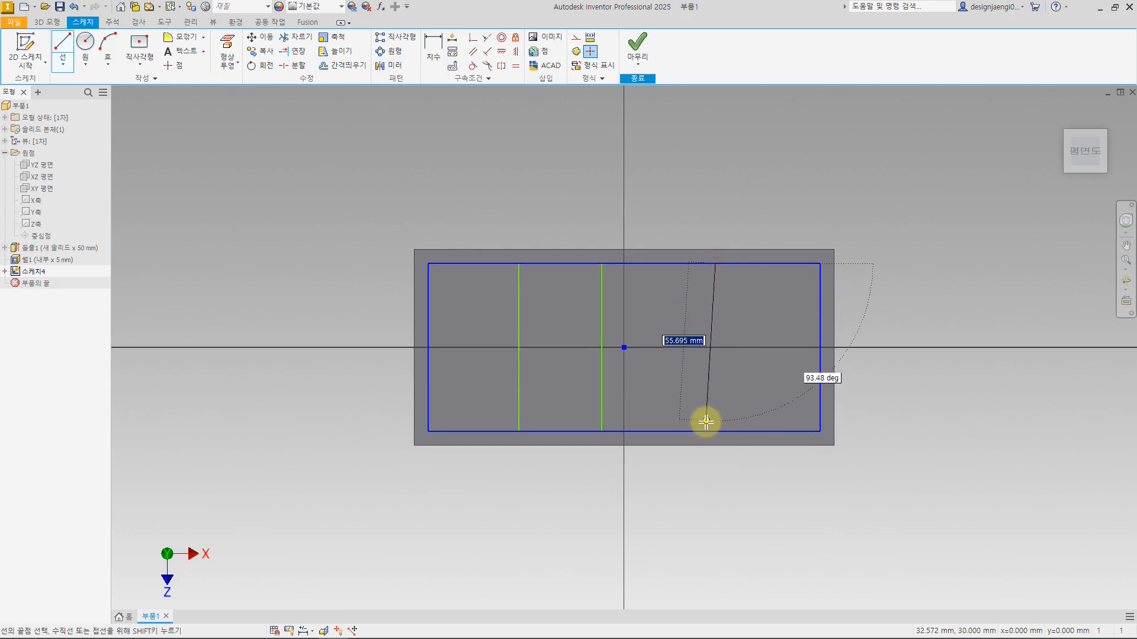
{"action": "double_click", "coordinate": [715, 431]}
- Draw a horizontal line below the centre between the opening's two short edges, crossing the vertical lines, and finish the sketch
{"action": "left_click", "coordinate": [429, 376]}
{"action": "double_click", "coordinate": [820, 376]}
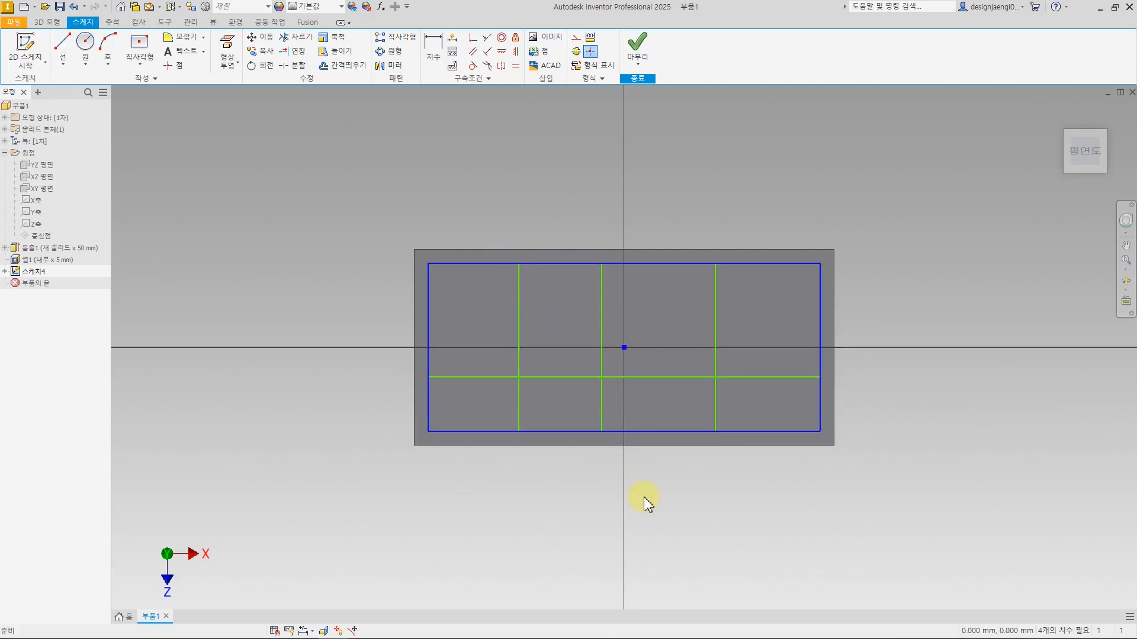
{"action": "middle_click_drag", "start_coordinate": [609, 508], "coordinate": [634, 482], "text": "shift"}
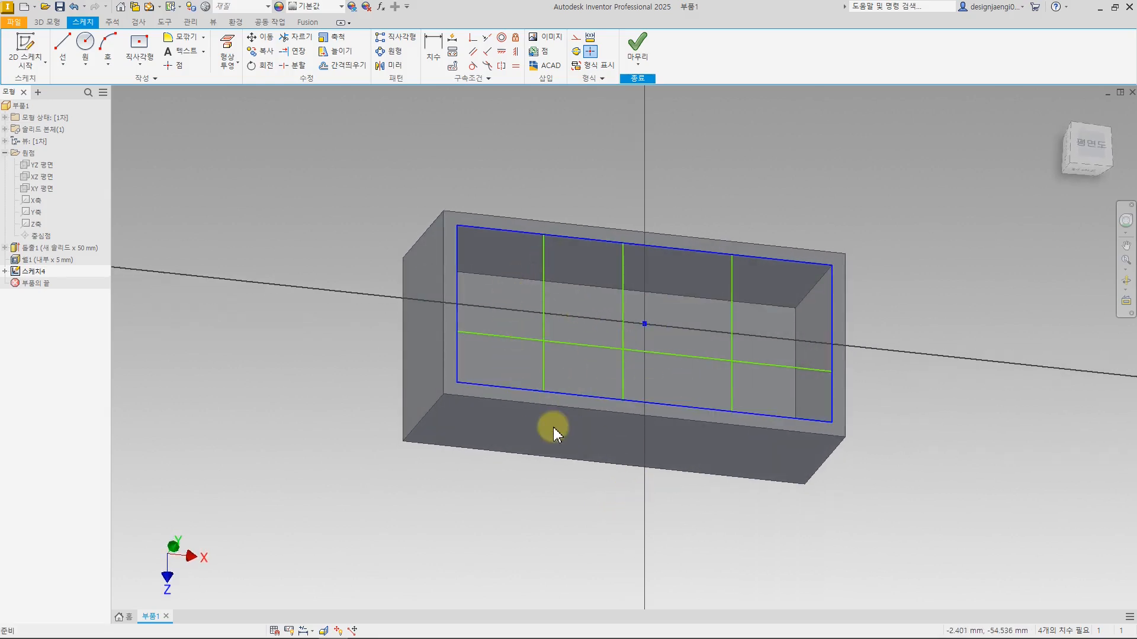
{"action": "middle_click_drag", "start_coordinate": [574, 509], "coordinate": [527, 529], "text": "shift"}
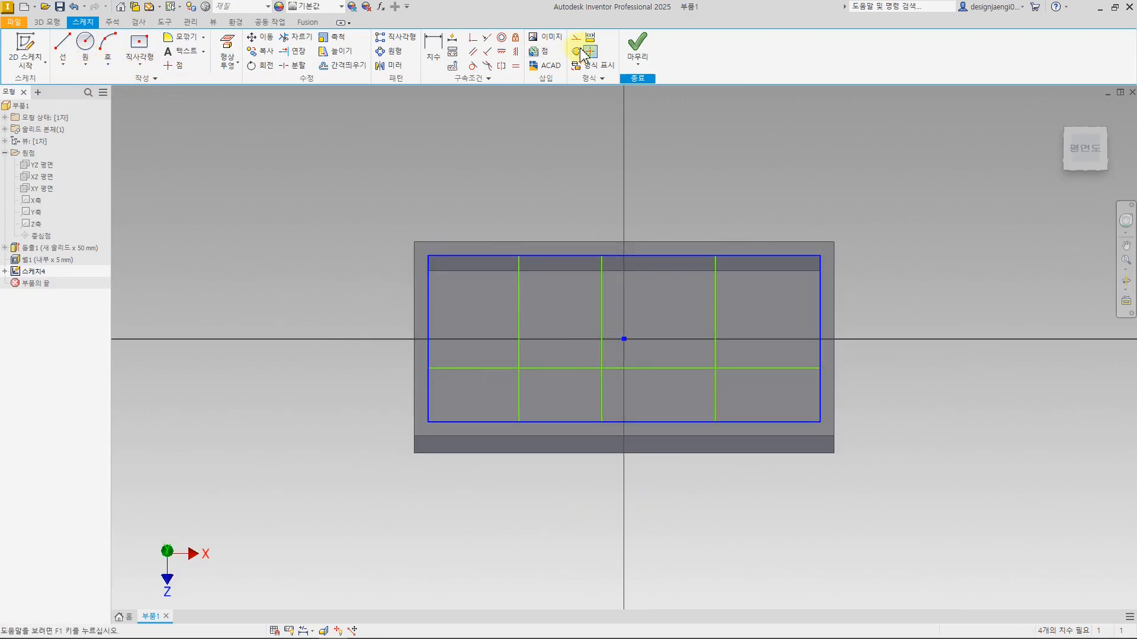
{"action": "left_click", "coordinate": [631, 43]}
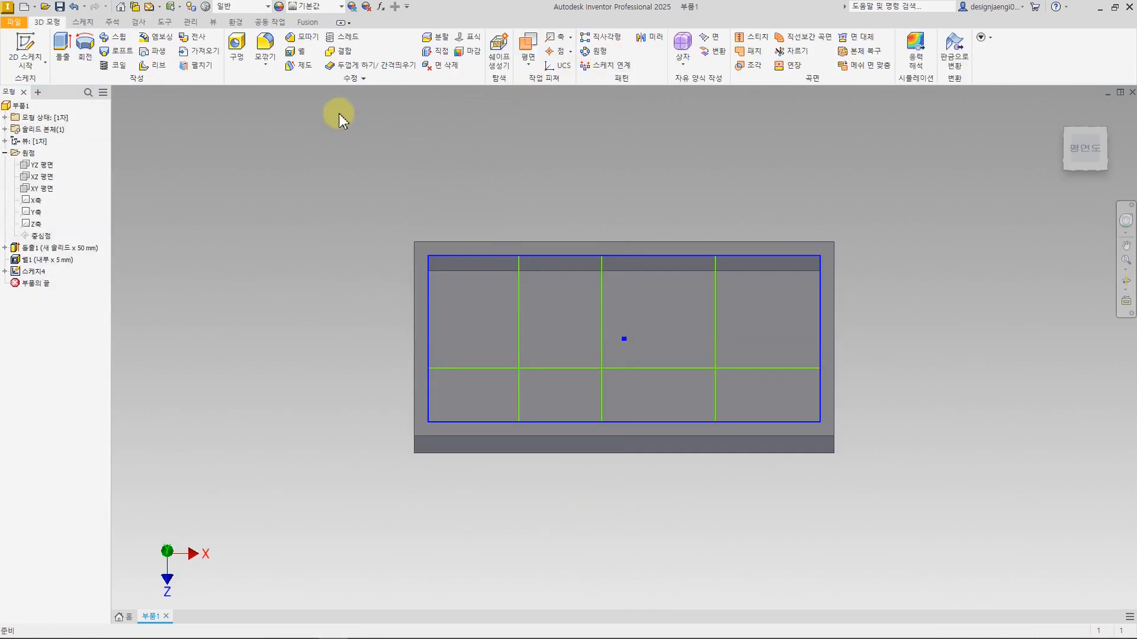
{"action": "left_click", "coordinate": [157, 66]}
{"action": "middle_click_drag", "start_coordinate": [548, 199], "coordinate": [602, 203]}
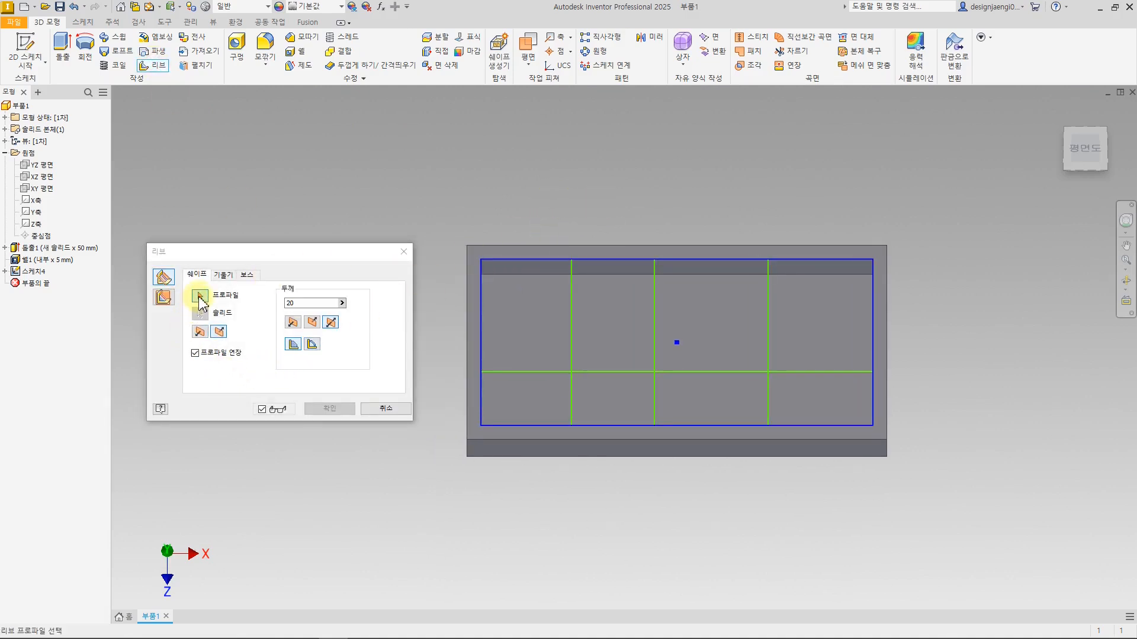
{"action": "left_click", "coordinate": [165, 297]}
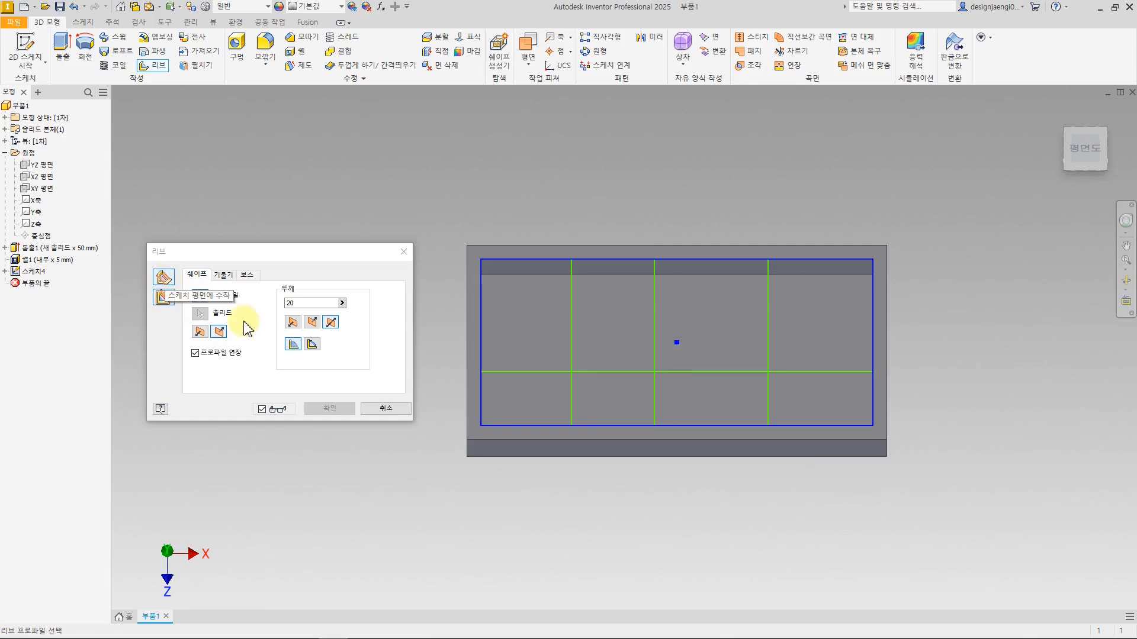
{"action": "mouse_move", "coordinate": [583, 499]}
{"action": "middle_mouse_down", "text": "shift"}
{"action": "mouse_move", "coordinate": [578, 507]}
{"action": "mouse_move", "coordinate": [584, 498]}
{"action": "middle_mouse_up", "text": "shift"}
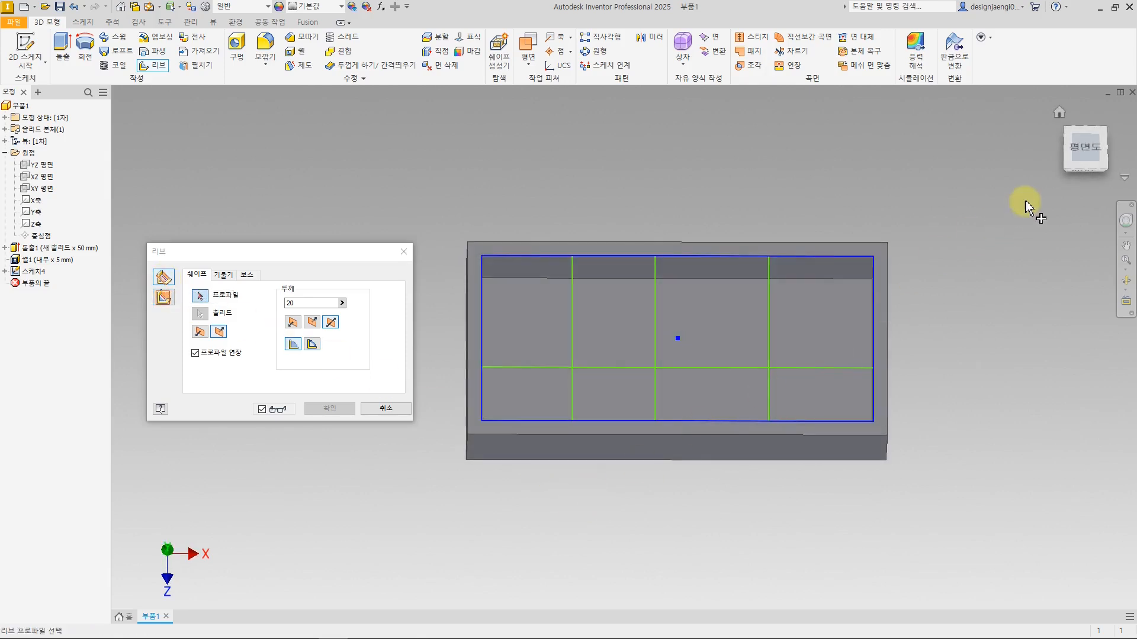
{"action": "left_click", "coordinate": [1081, 155]}
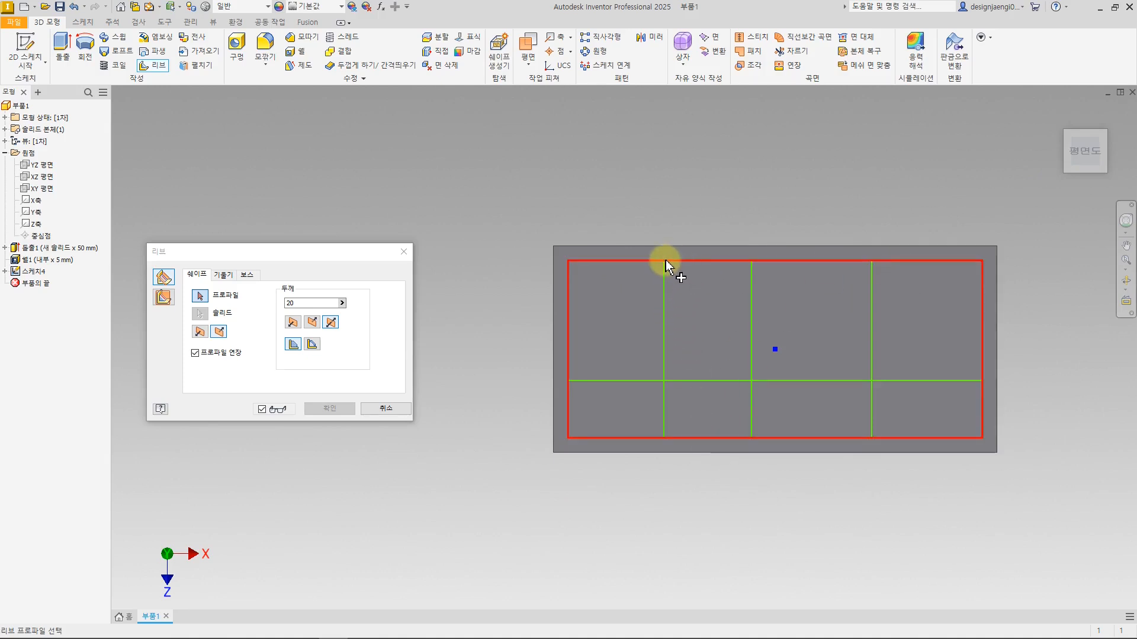
{"action": "middle_click_drag", "start_coordinate": [736, 487], "coordinate": [795, 483], "text": "shift"}
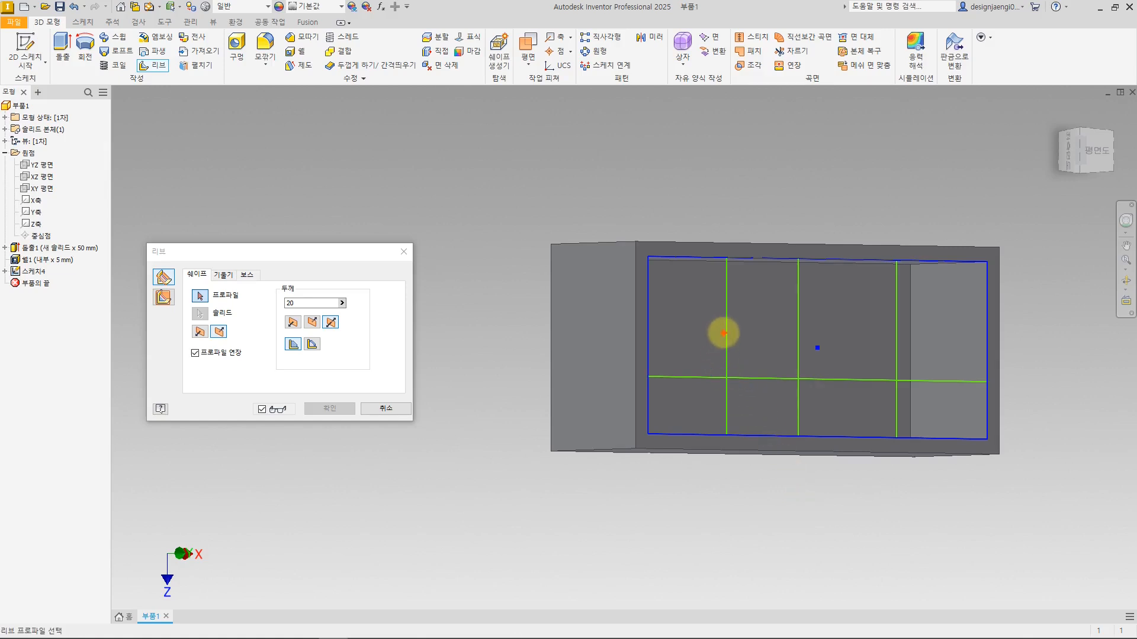
{"action": "left_click_drag", "start_coordinate": [678, 334], "coordinate": [695, 336]}
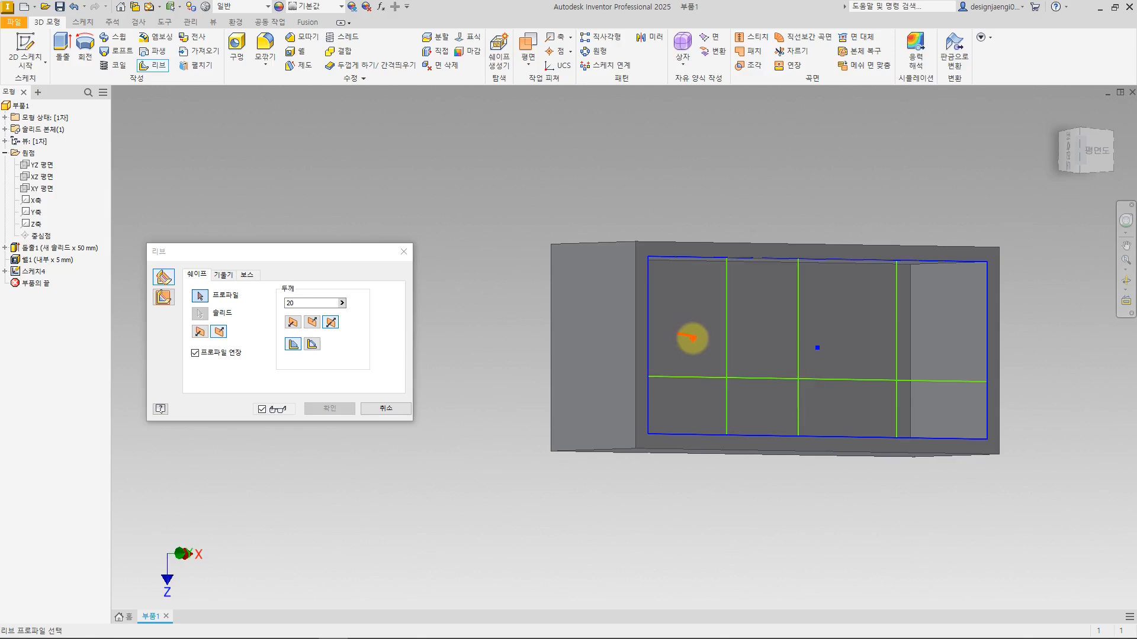
{"action": "left_click_drag", "start_coordinate": [673, 332], "coordinate": [717, 332]}
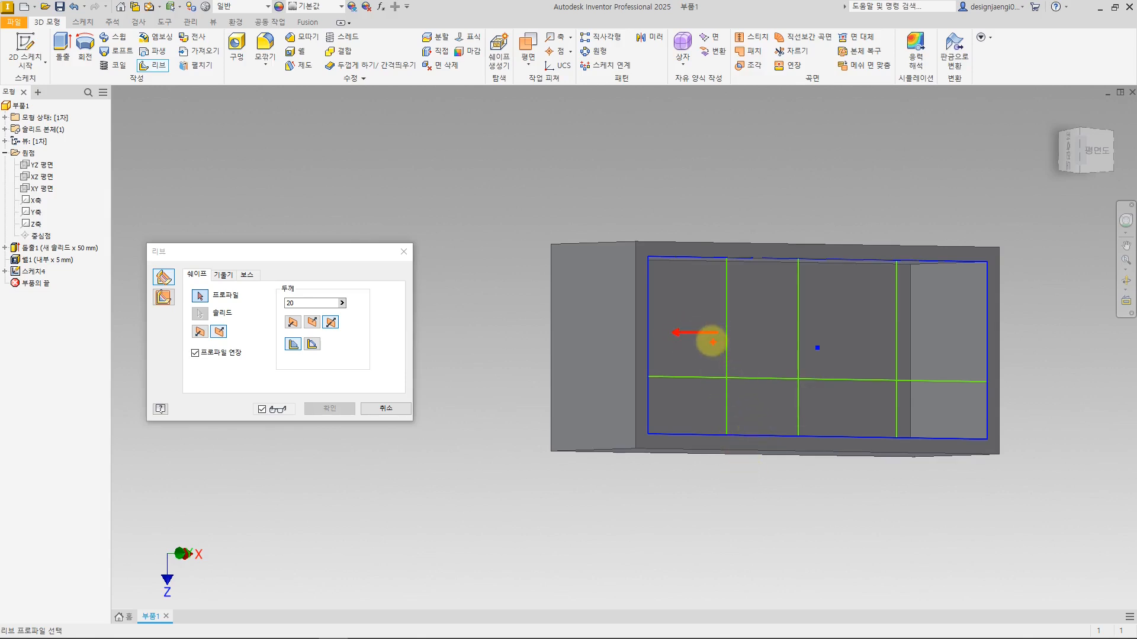
{"action": "mouse_move", "coordinate": [661, 292]}
{"action": "left_mouse_down"}
{"action": "mouse_move", "coordinate": [676, 277]}
{"action": "mouse_move", "coordinate": [693, 294]}
{"action": "left_mouse_up"}
{"action": "left_click_drag", "start_coordinate": [805, 289], "coordinate": [795, 303]}
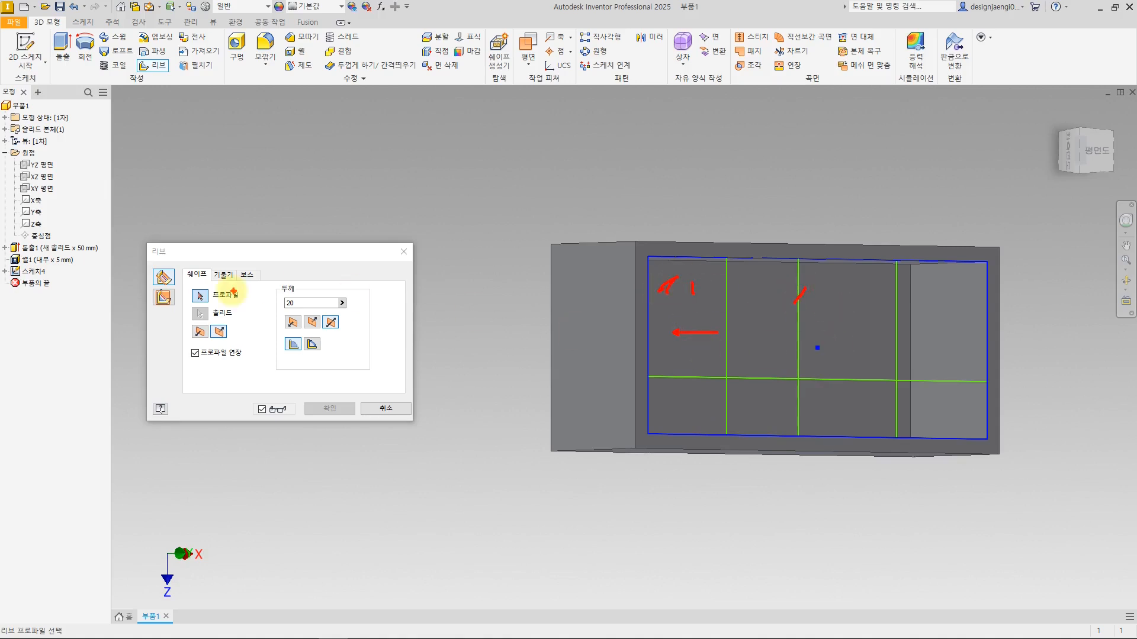
{"action": "key", "text": "Escape"}
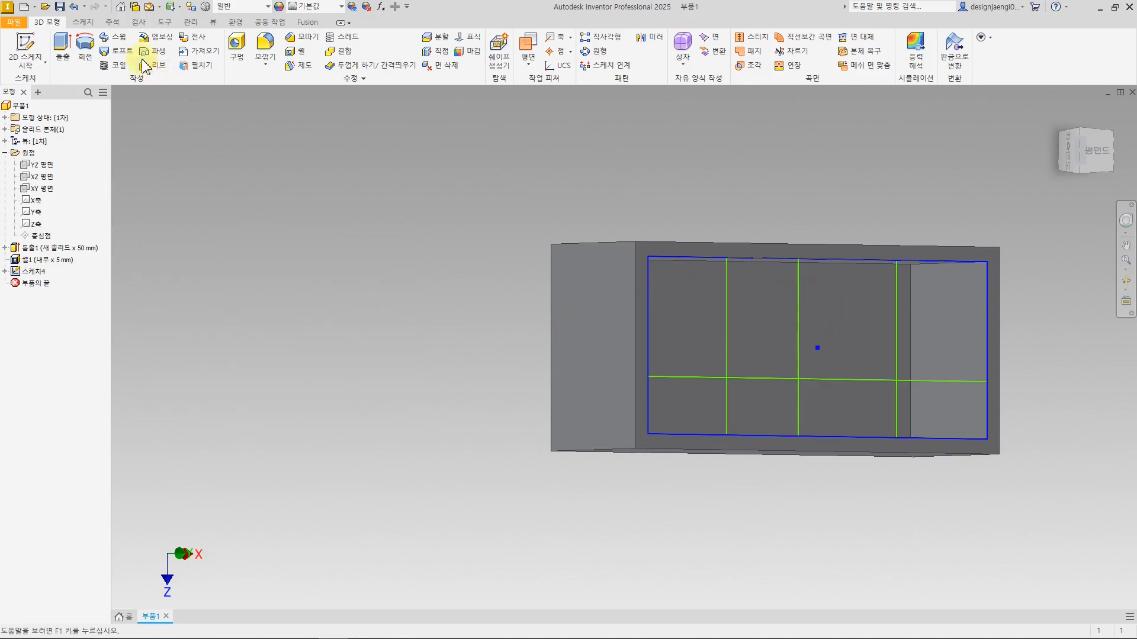
- Start a rib from the first vertical sketch line near the box's short side and set its thickness to 5 mm
{"action": "left_click", "coordinate": [152, 65]}
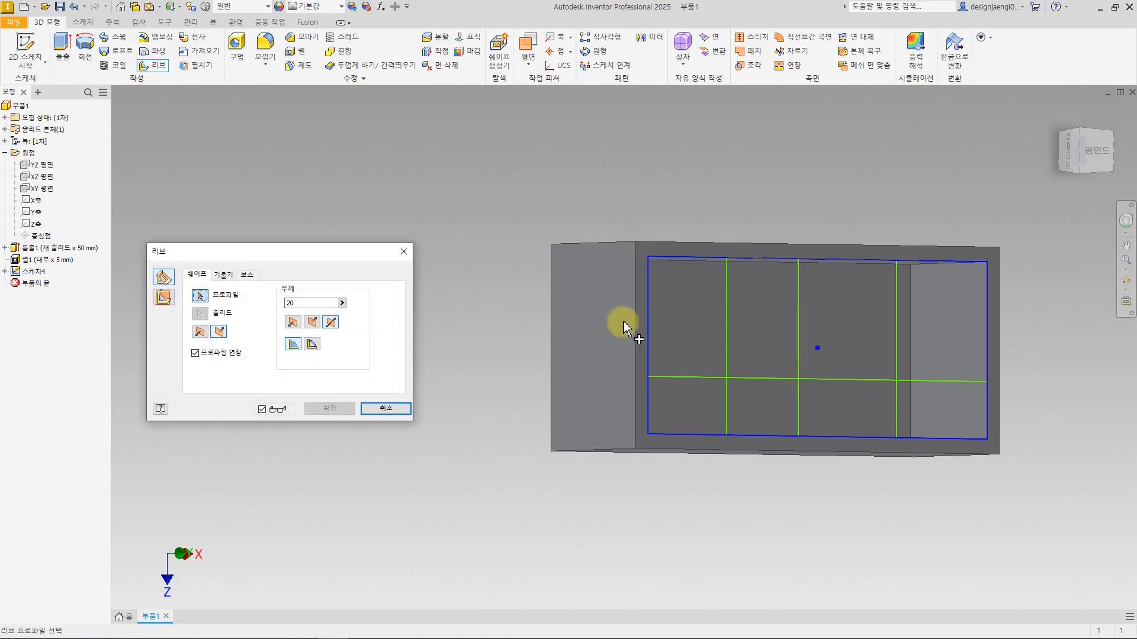
{"action": "left_click", "coordinate": [725, 307]}
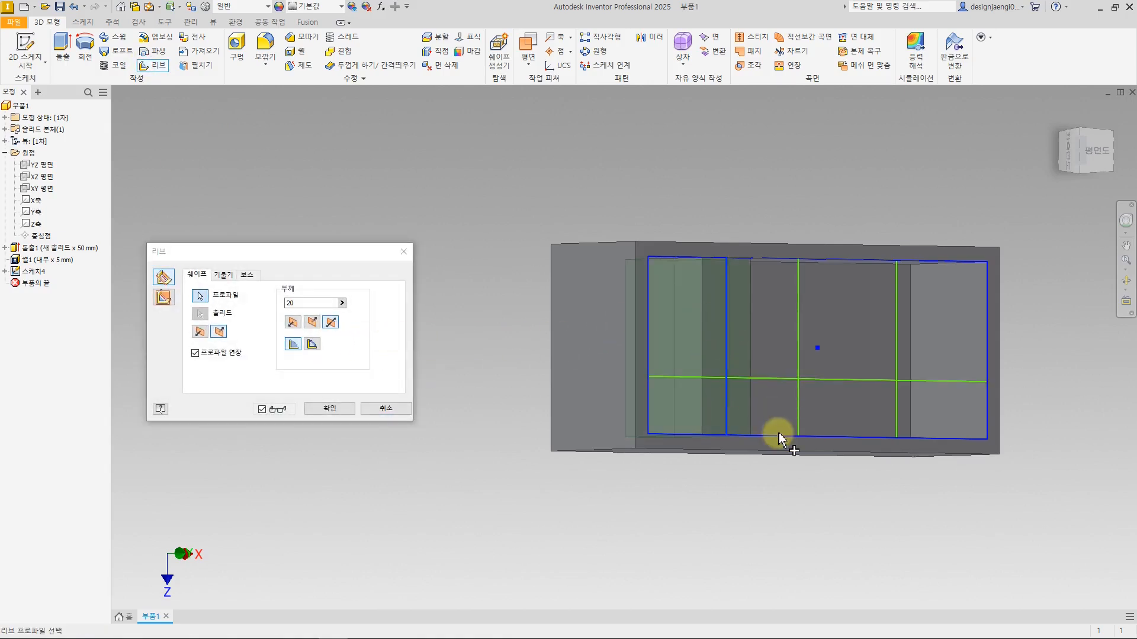
{"action": "middle_click_drag", "start_coordinate": [774, 520], "coordinate": [744, 519], "text": "shift"}
{"action": "double_click", "coordinate": [291, 303]}
{"action": "type", "text": "5"}
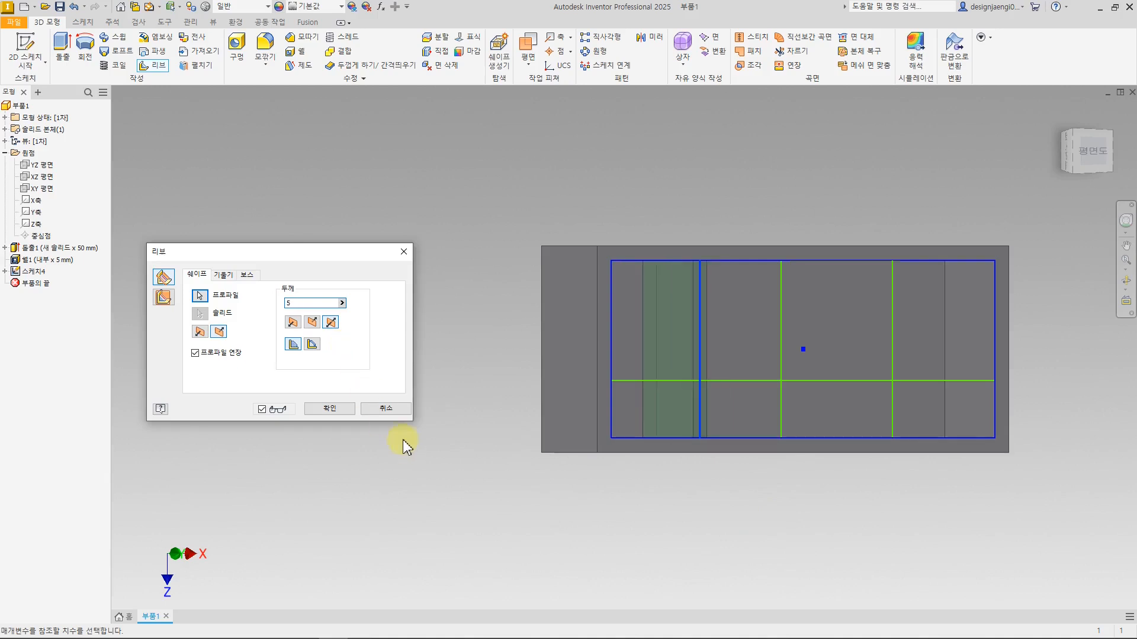
{"action": "middle_click_drag", "start_coordinate": [605, 480], "coordinate": [582, 480], "text": "shift"}
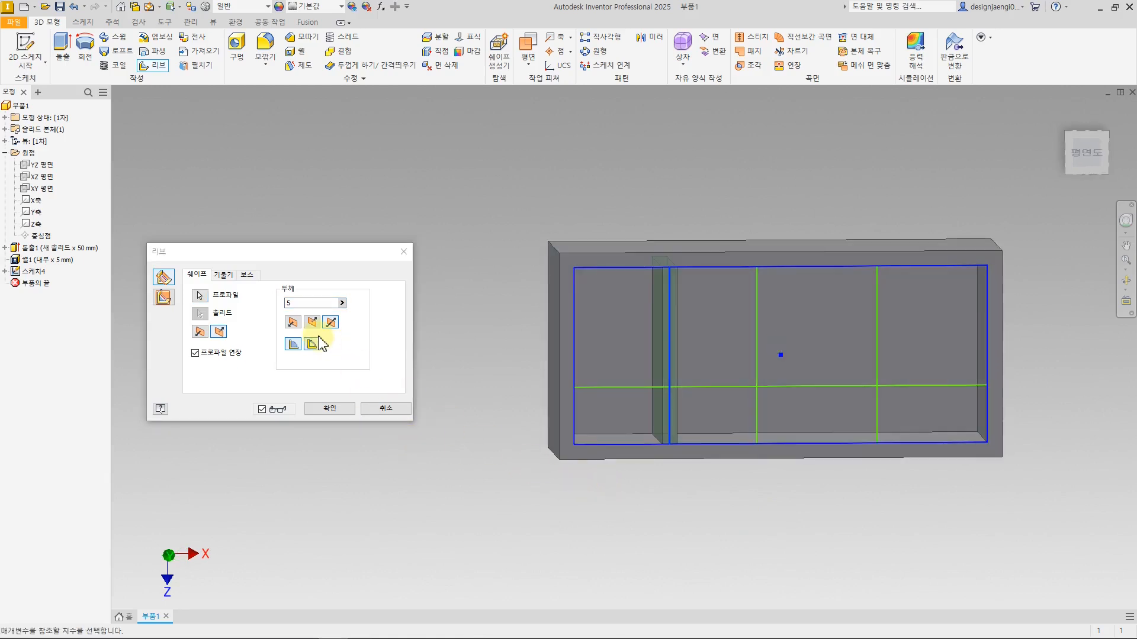
- Add the horizontal line and the other two vertical lines to the rib profile
{"action": "left_click", "coordinate": [199, 295]}
{"action": "left_click", "coordinate": [629, 389]}
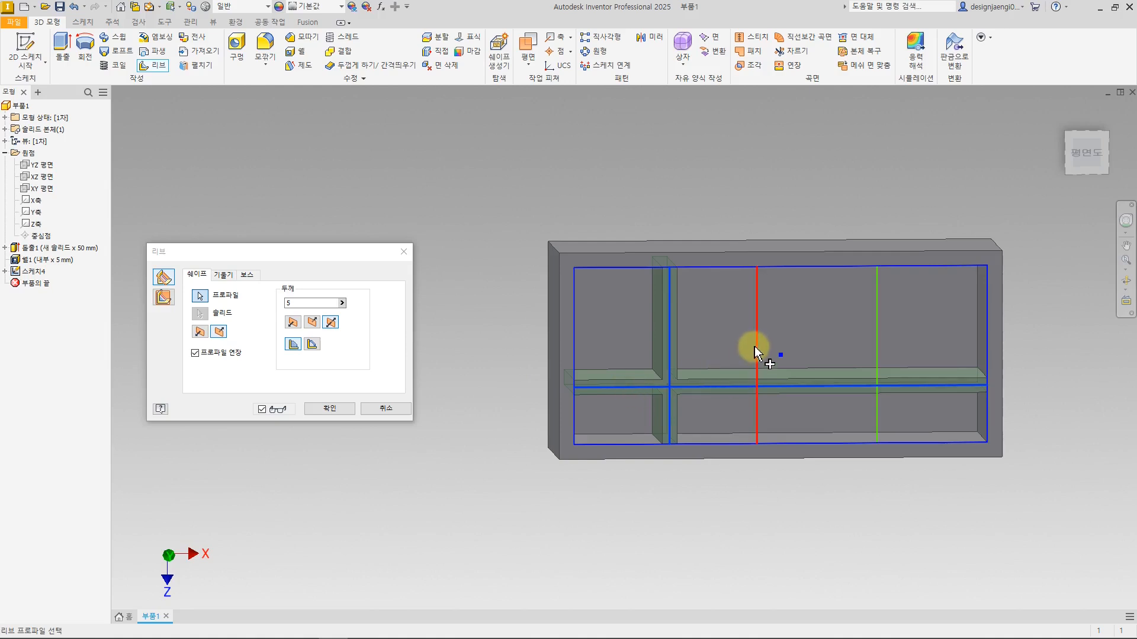
{"action": "left_click", "coordinate": [757, 350]}
{"action": "left_click", "coordinate": [875, 340]}
{"action": "mouse_move", "coordinate": [804, 470]}
{"action": "middle_mouse_down", "text": "shift"}
{"action": "mouse_move", "coordinate": [828, 467]}
{"action": "mouse_move", "coordinate": [784, 472]}
{"action": "middle_mouse_up", "text": "shift"}
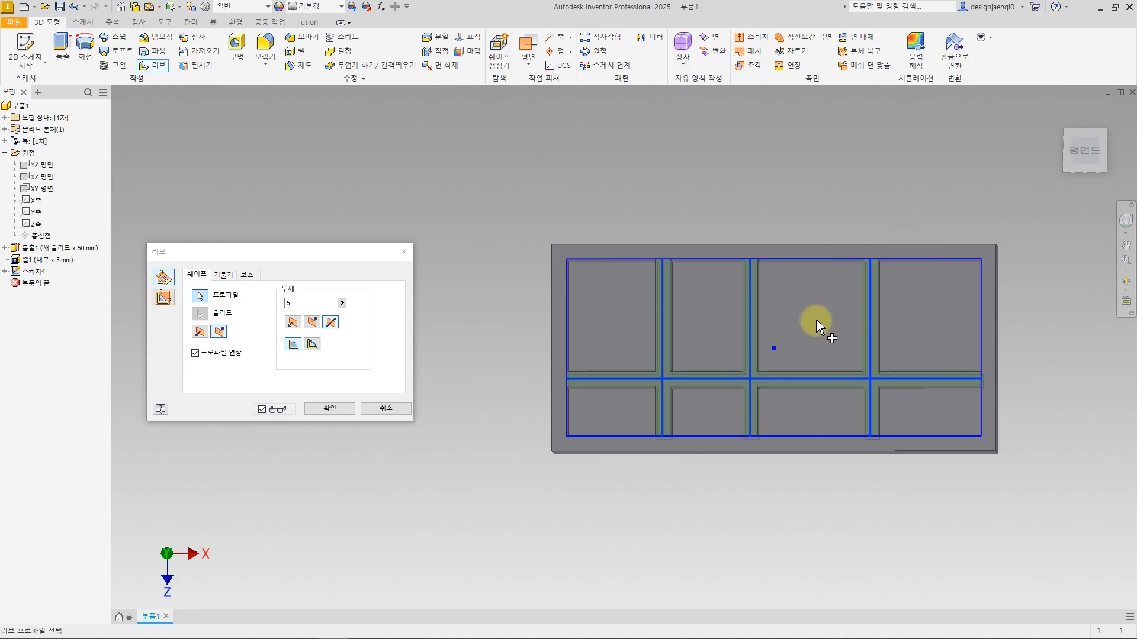
{"action": "middle_click_drag", "start_coordinate": [753, 469], "coordinate": [747, 512], "text": "shift"}
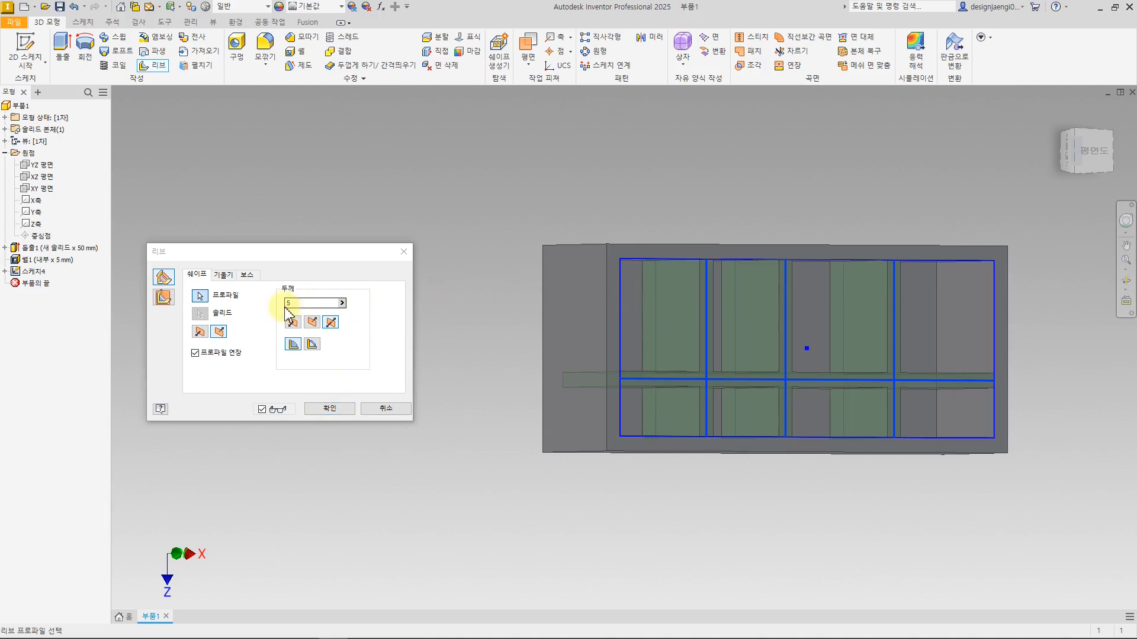
- Try both rib directions, keep the second direction, and create the dividing ribs inside the box
{"action": "left_click", "coordinate": [220, 333]}
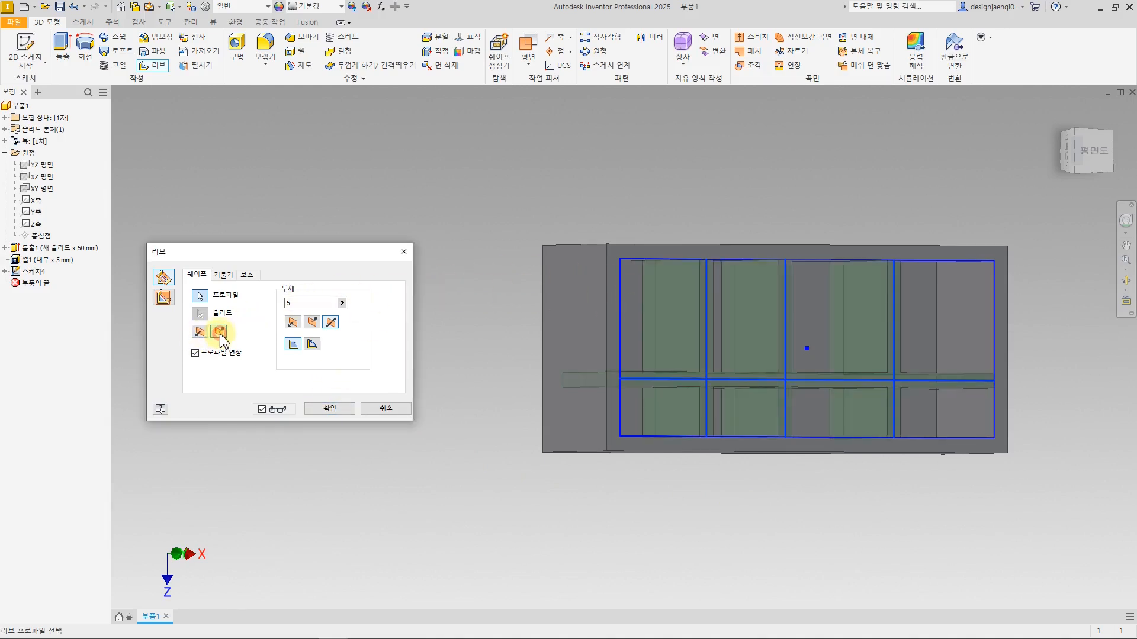
{"action": "left_click", "coordinate": [198, 334]}
{"action": "left_click", "coordinate": [218, 334]}
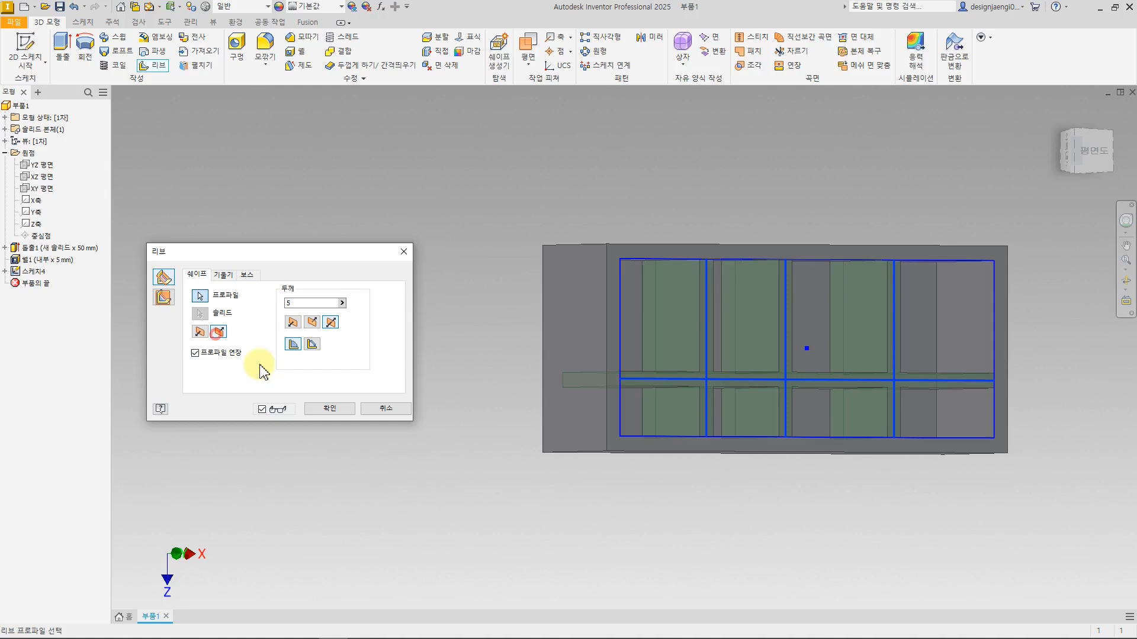
{"action": "left_click", "coordinate": [330, 408]}
{"action": "mouse_move", "coordinate": [472, 482]}
{"action": "middle_mouse_down", "text": "shift"}
{"action": "mouse_move", "coordinate": [422, 478]}
{"action": "mouse_move", "coordinate": [482, 487]}
{"action": "middle_mouse_up", "text": "shift"}
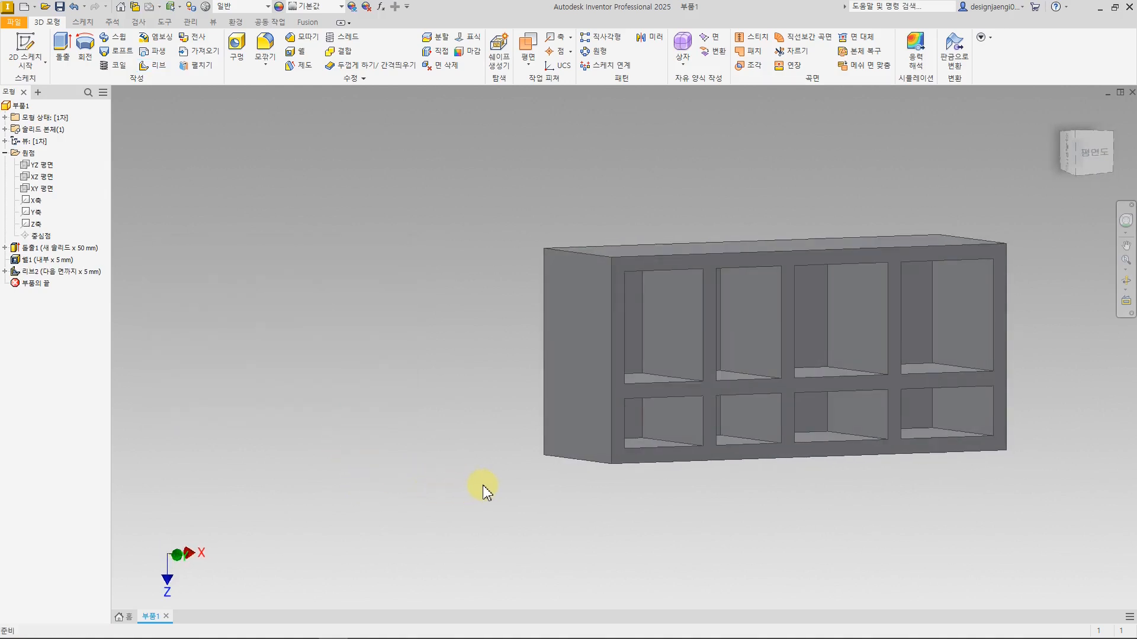
{"action": "mouse_move", "coordinate": [605, 518]}
{"action": "middle_mouse_down", "text": "shift"}
{"action": "mouse_move", "coordinate": [617, 530]}
{"action": "mouse_move", "coordinate": [563, 527]}
{"action": "mouse_move", "coordinate": [594, 533]}
{"action": "mouse_move", "coordinate": [600, 521]}
{"action": "middle_mouse_up", "text": "shift"}
{"action": "key", "text": "F5"}
{"action": "middle_click_drag", "start_coordinate": [761, 544], "coordinate": [726, 535], "text": "shift"}
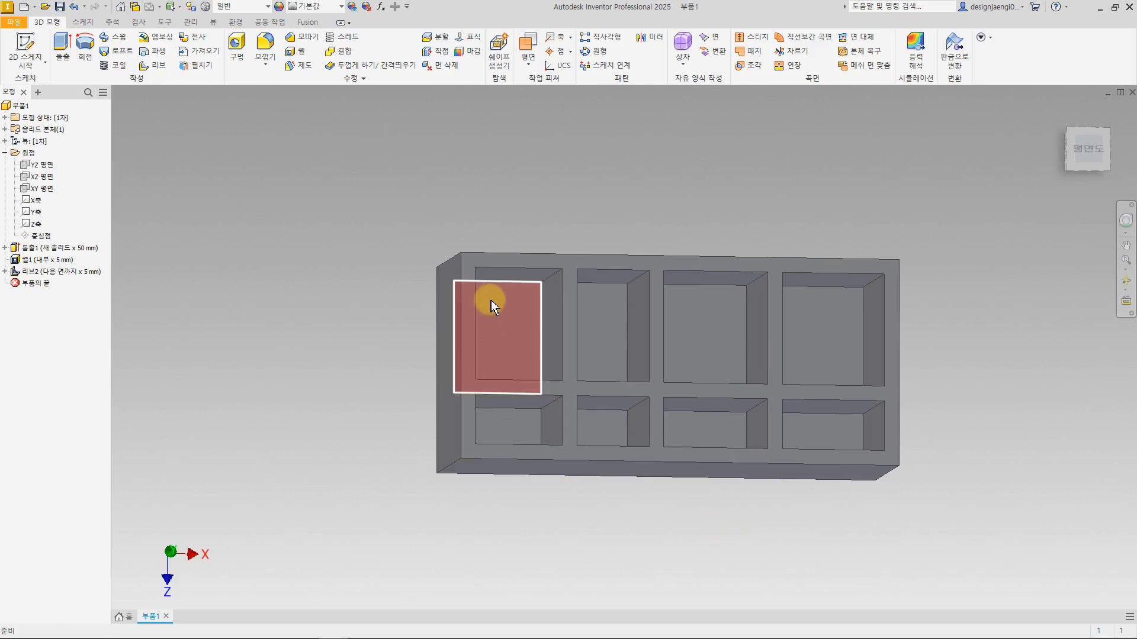
- Delete the rib feature from the box but keep the grid sketch it used
{"action": "left_click", "coordinate": [45, 277]}
{"action": "key", "text": "Delete"}
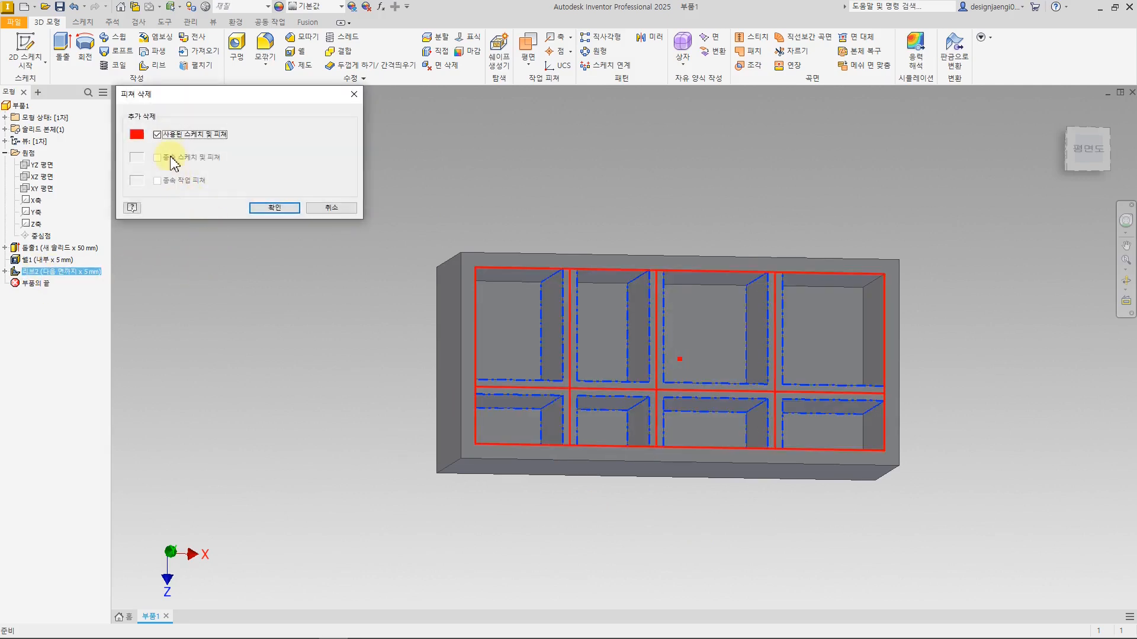
{"action": "left_click", "coordinate": [259, 209]}
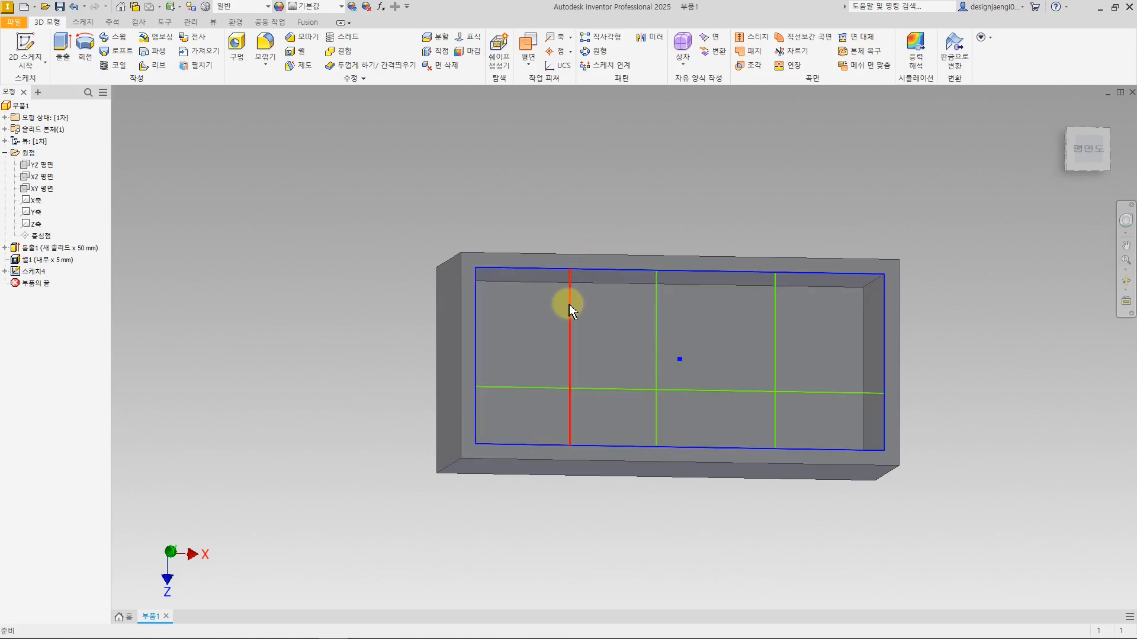
{"action": "middle_click_drag", "start_coordinate": [347, 319], "coordinate": [446, 339], "text": "shift"}
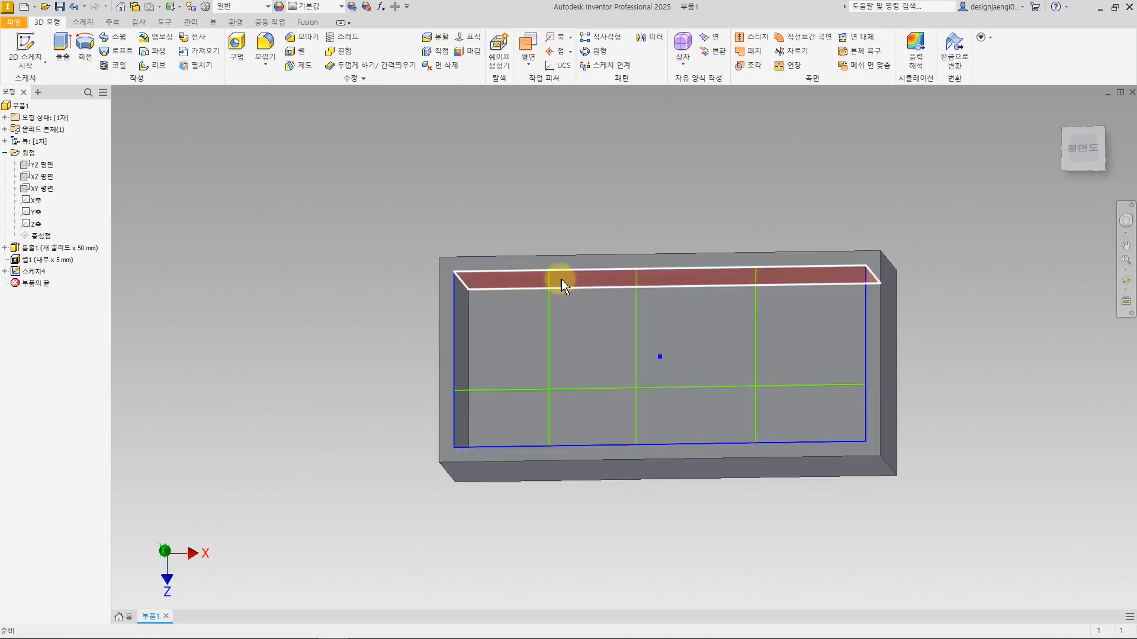
- Edit the grid sketch and delete the coincident constraints holding the three vertical lines' upper ends to the projected edge
{"action": "left_click", "coordinate": [549, 285]}
{"action": "left_click", "coordinate": [564, 161]}
{"action": "double_click", "coordinate": [35, 271]}
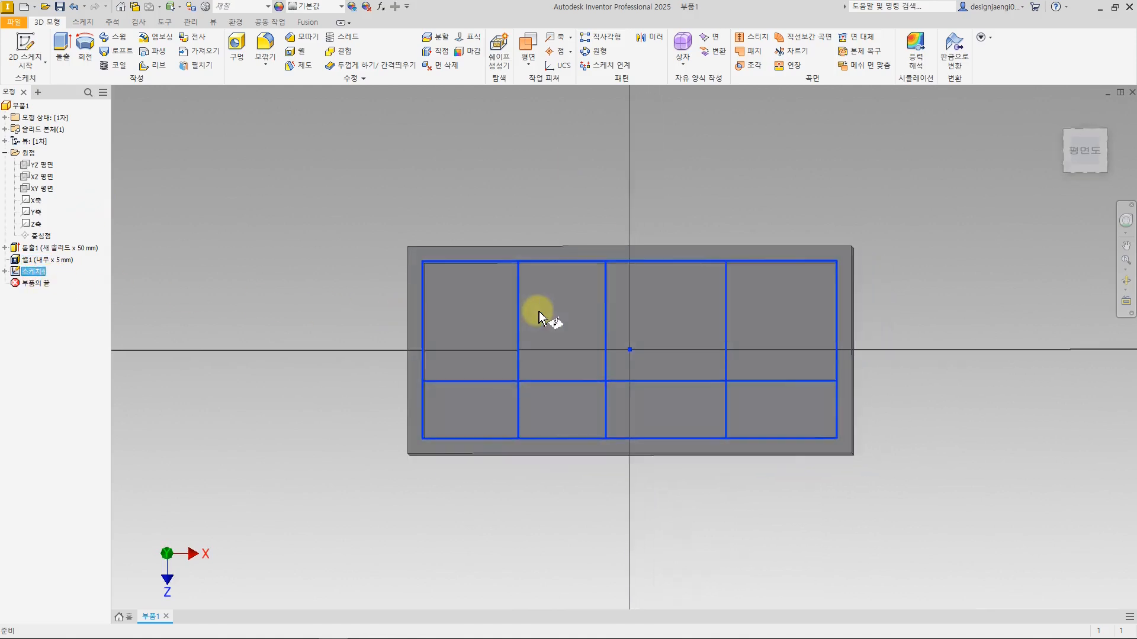
{"action": "key", "text": "F8"}
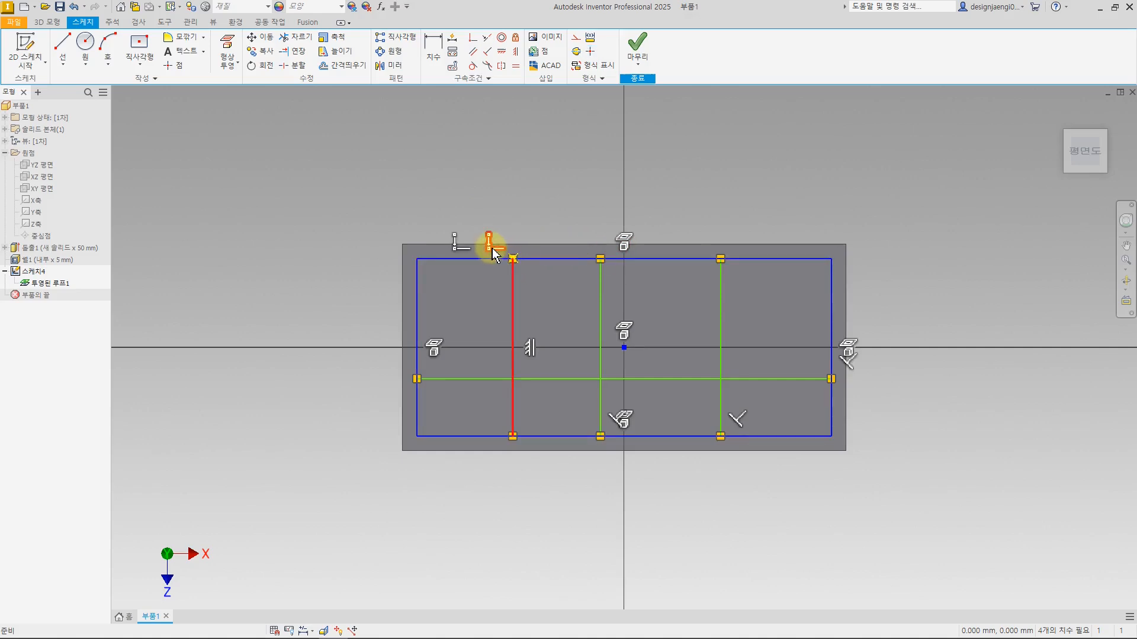
{"action": "left_click", "coordinate": [495, 253]}
{"action": "key", "text": "Delete"}
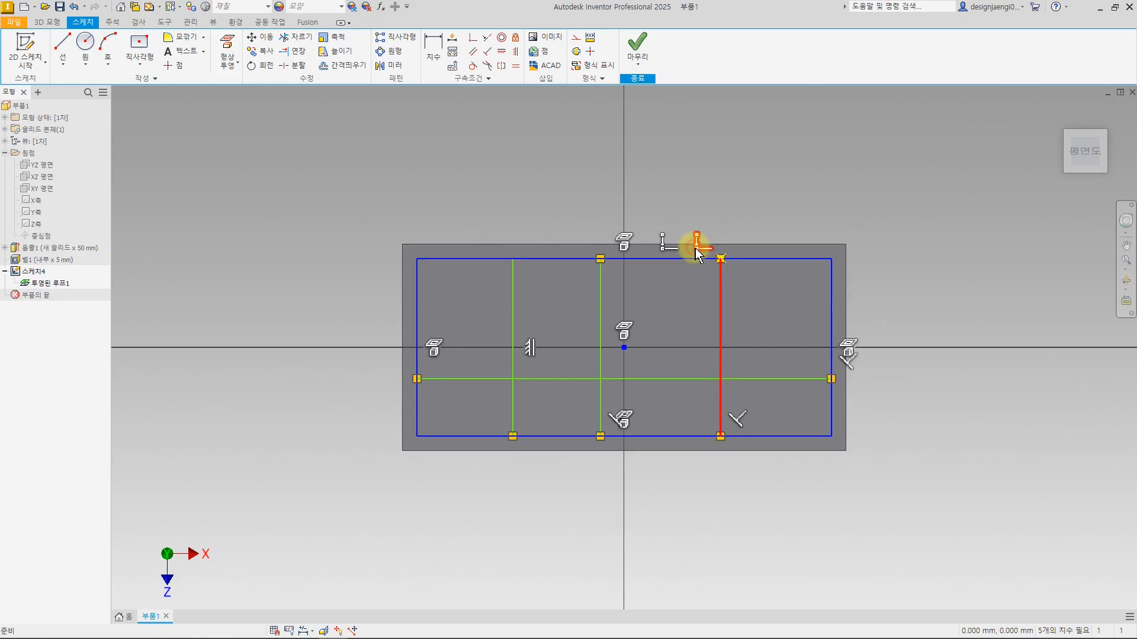
{"action": "left_click", "coordinate": [696, 250]}
{"action": "key", "text": "Delete"}
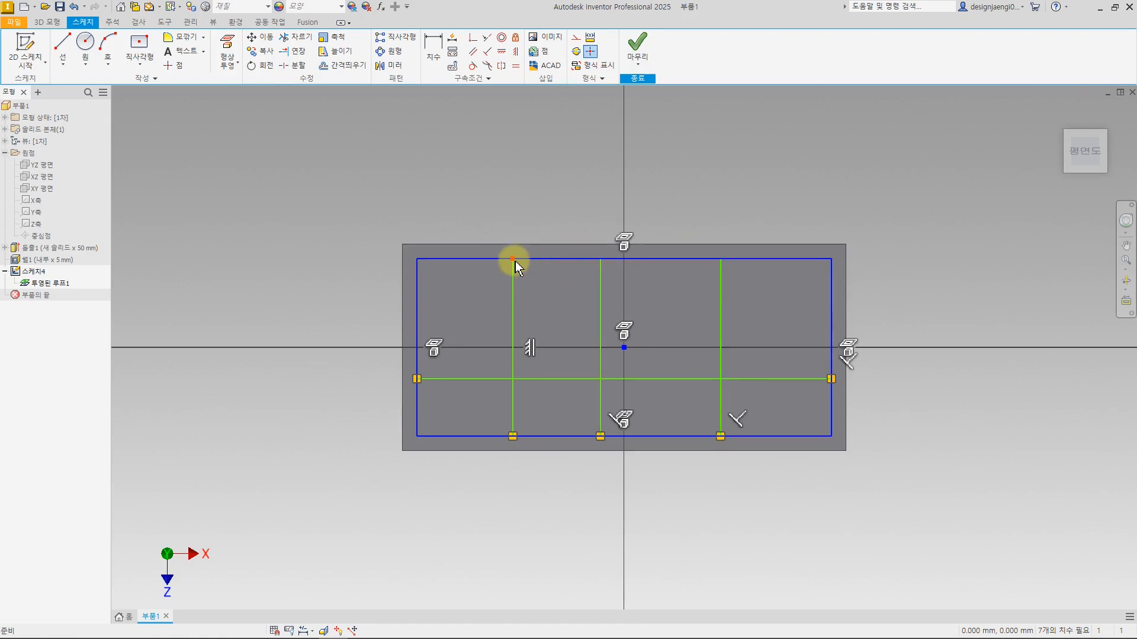
- Shorten the three vertical lines so their upper ends stop short of the projected edge, and finish the sketch
{"action": "left_click_drag", "start_coordinate": [512, 261], "coordinate": [511, 289]}
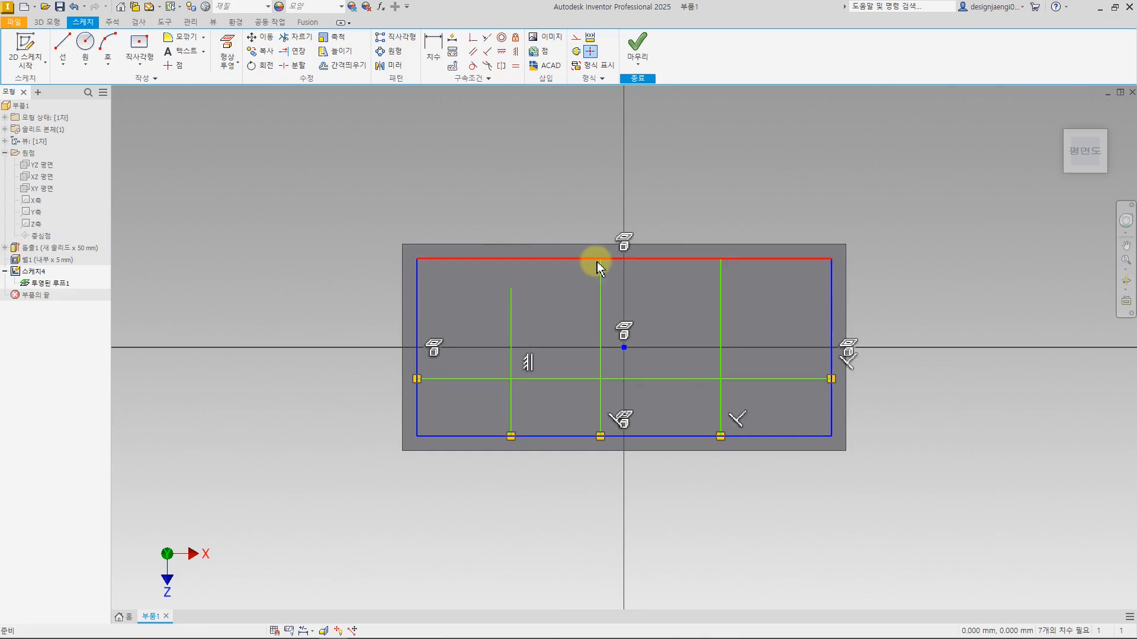
{"action": "left_click_drag", "start_coordinate": [595, 261], "coordinate": [600, 289]}
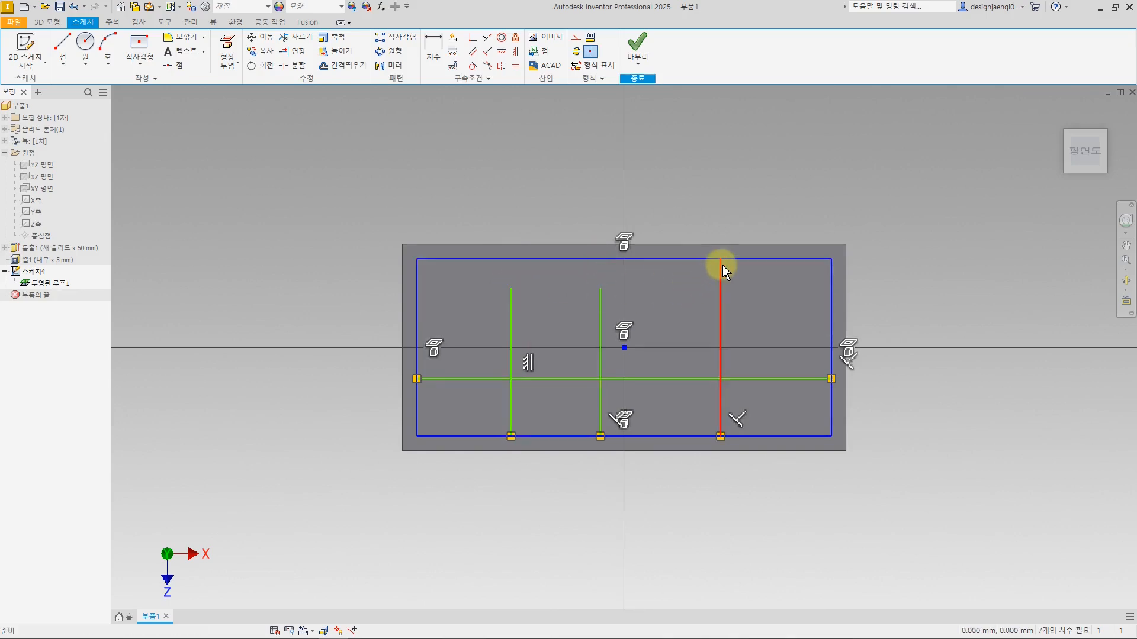
{"action": "left_click_drag", "start_coordinate": [721, 260], "coordinate": [721, 288]}
{"action": "left_click", "coordinate": [638, 43]}
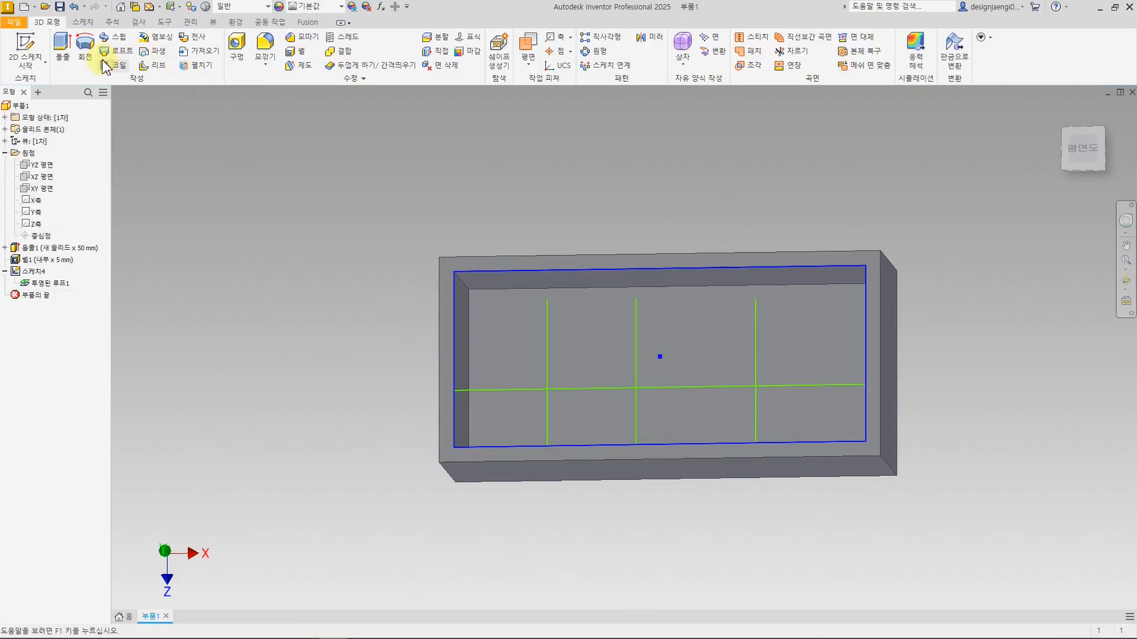
- Create 5 mm thick ribs from the horizontal line and the three shortened vertical lines, with the profile extended to the box walls
{"action": "left_click", "coordinate": [161, 65]}
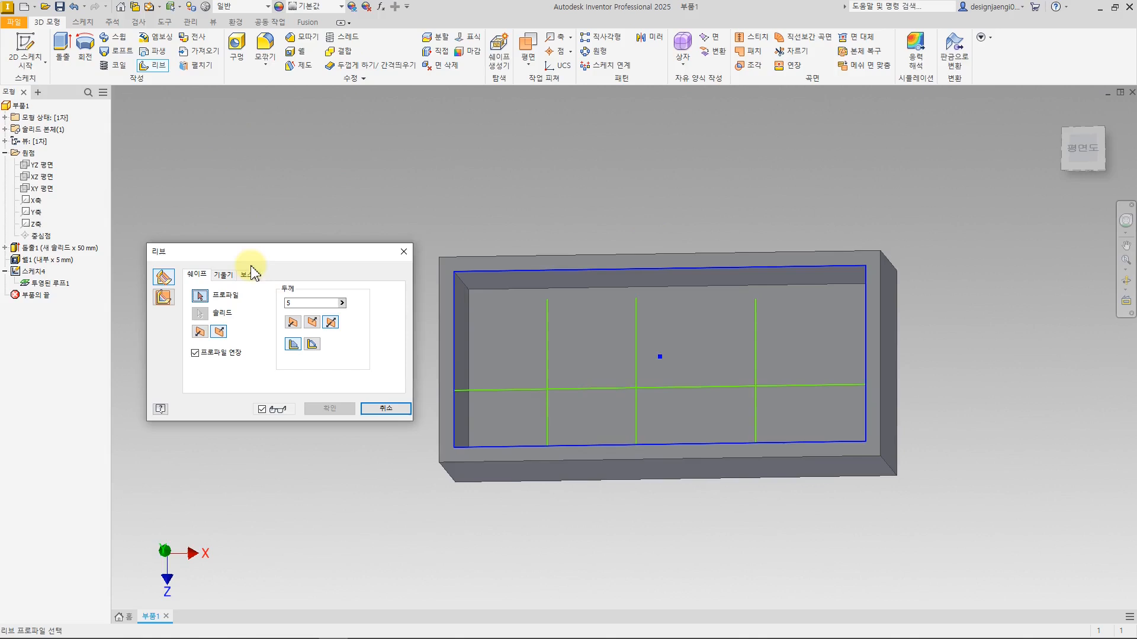
{"action": "left_click", "coordinate": [530, 389]}
{"action": "left_click", "coordinate": [548, 377]}
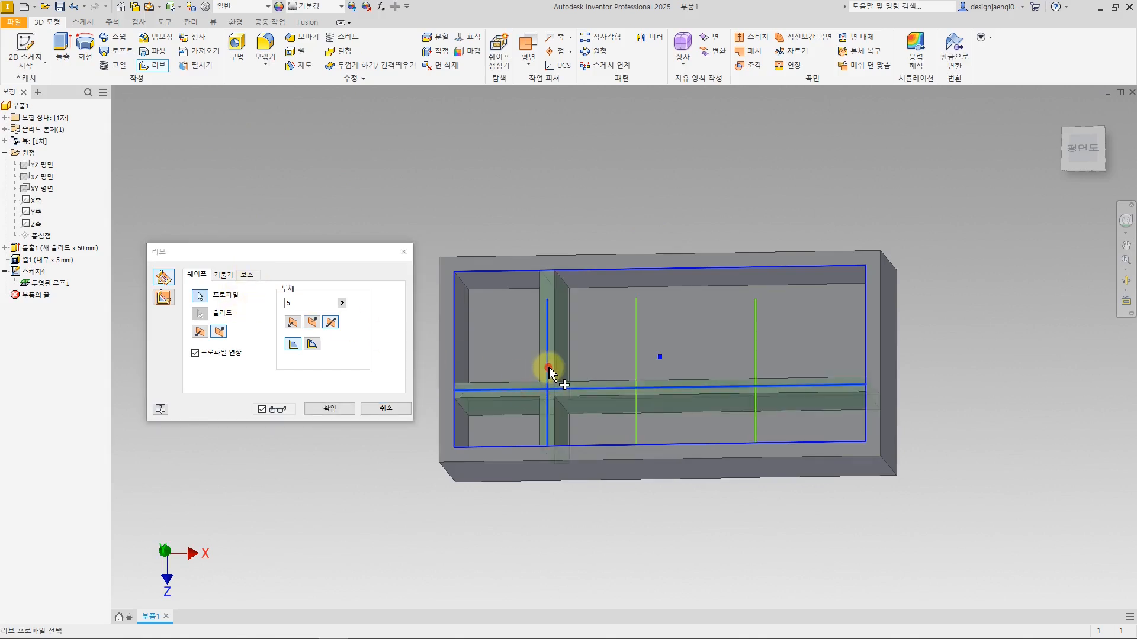
{"action": "left_click", "coordinate": [636, 370]}
{"action": "left_click", "coordinate": [758, 363]}
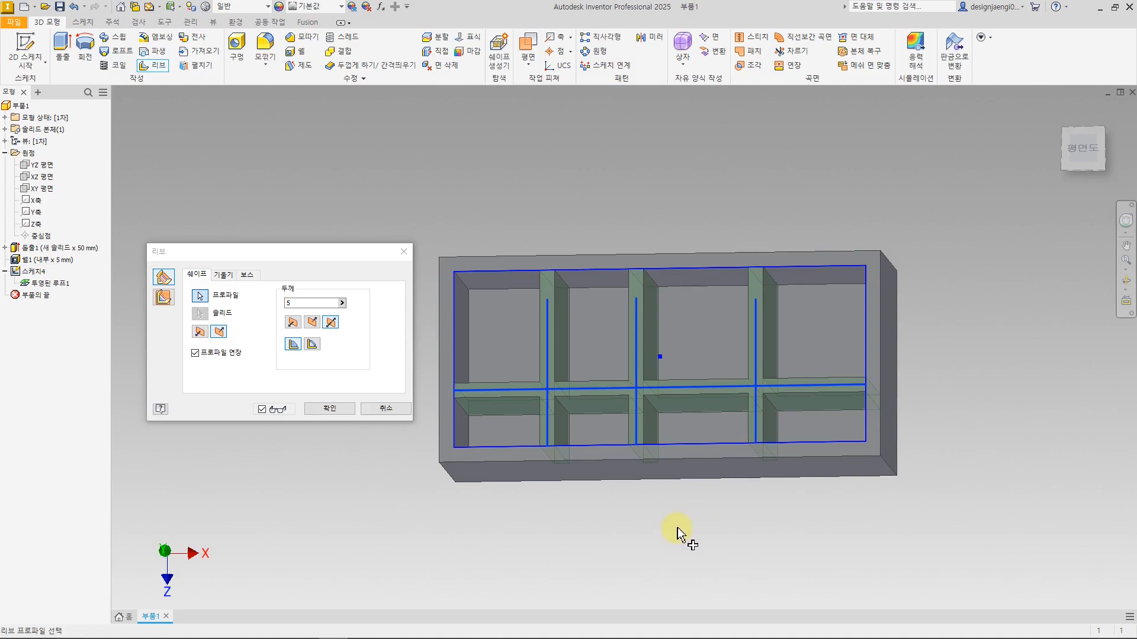
{"action": "middle_click_drag", "start_coordinate": [664, 532], "coordinate": [680, 466], "text": "shift"}
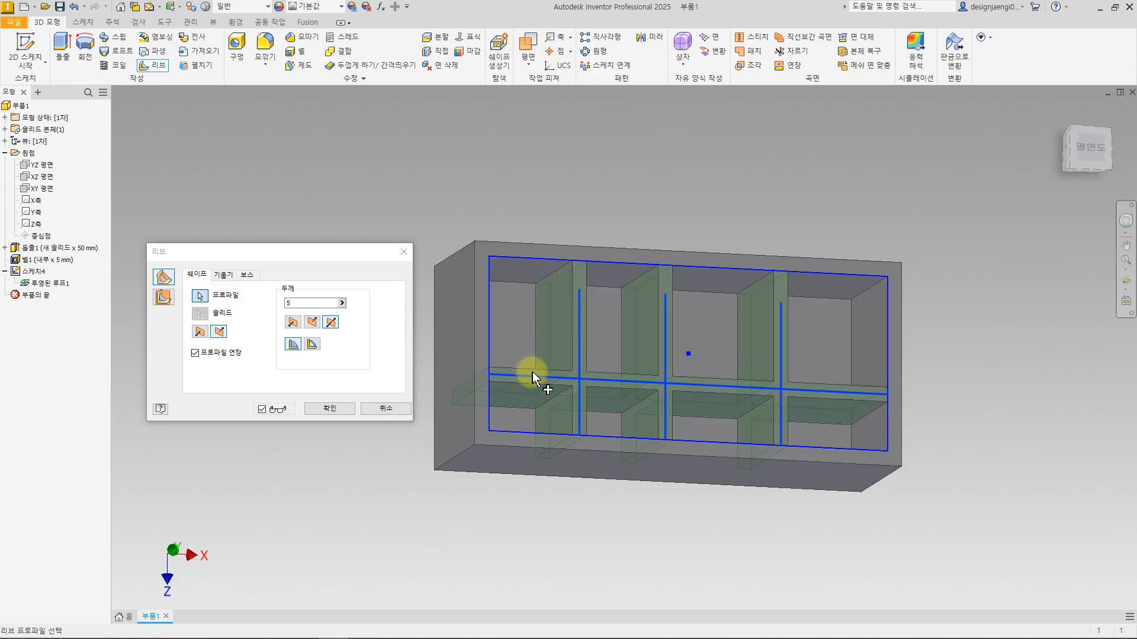
{"action": "middle_click_drag", "start_coordinate": [597, 508], "coordinate": [589, 510], "text": "shift"}
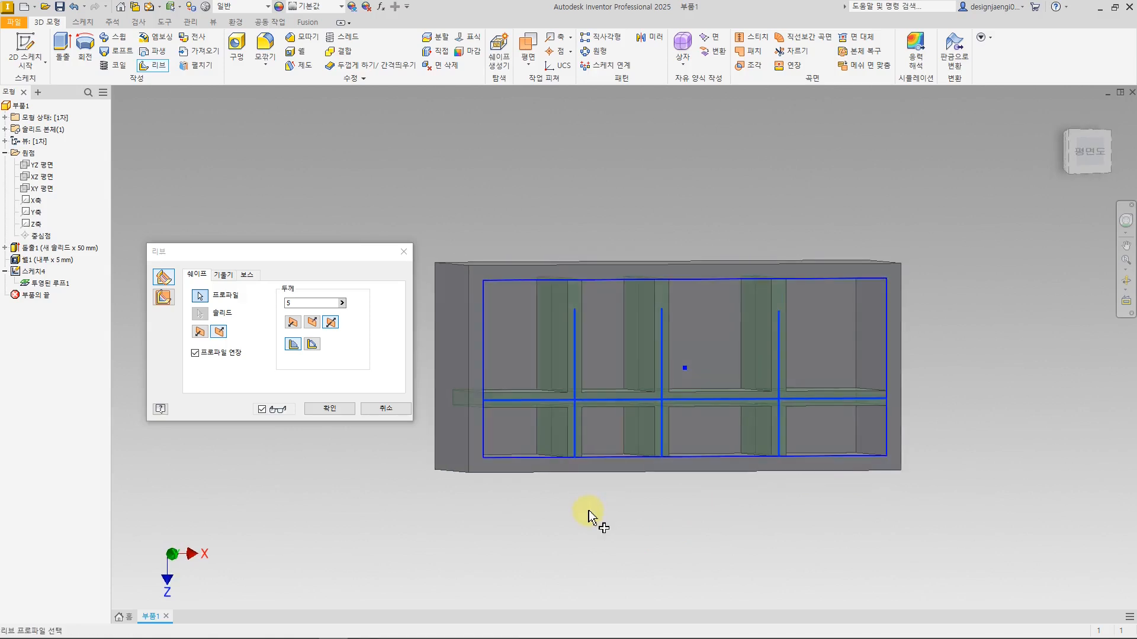
{"action": "left_click", "coordinate": [707, 332]}
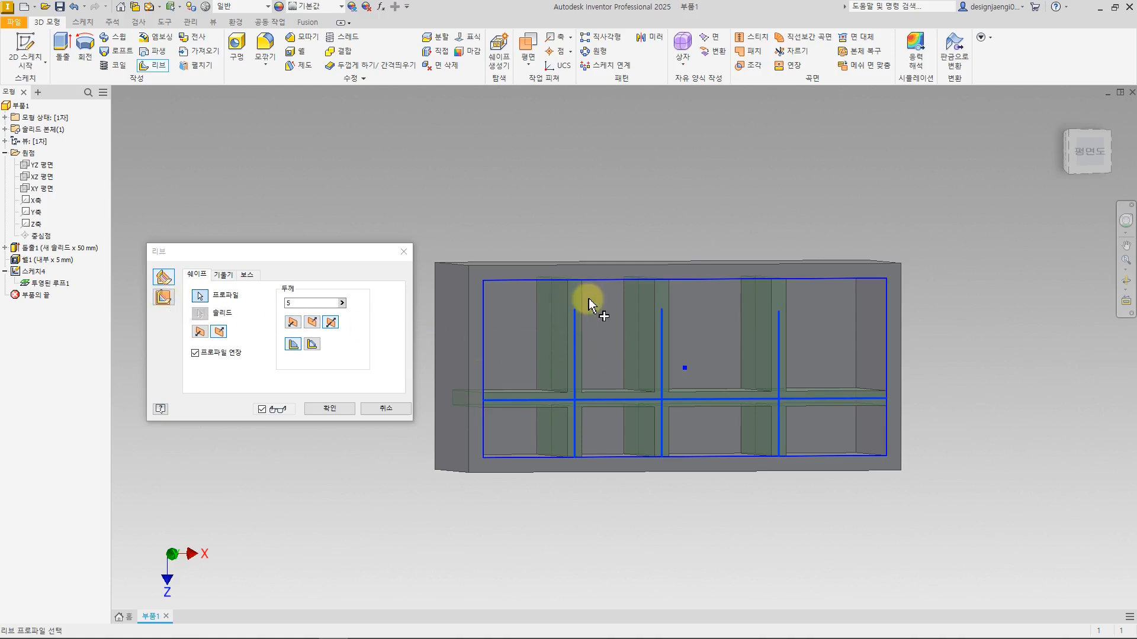
{"action": "left_click", "coordinate": [342, 411]}
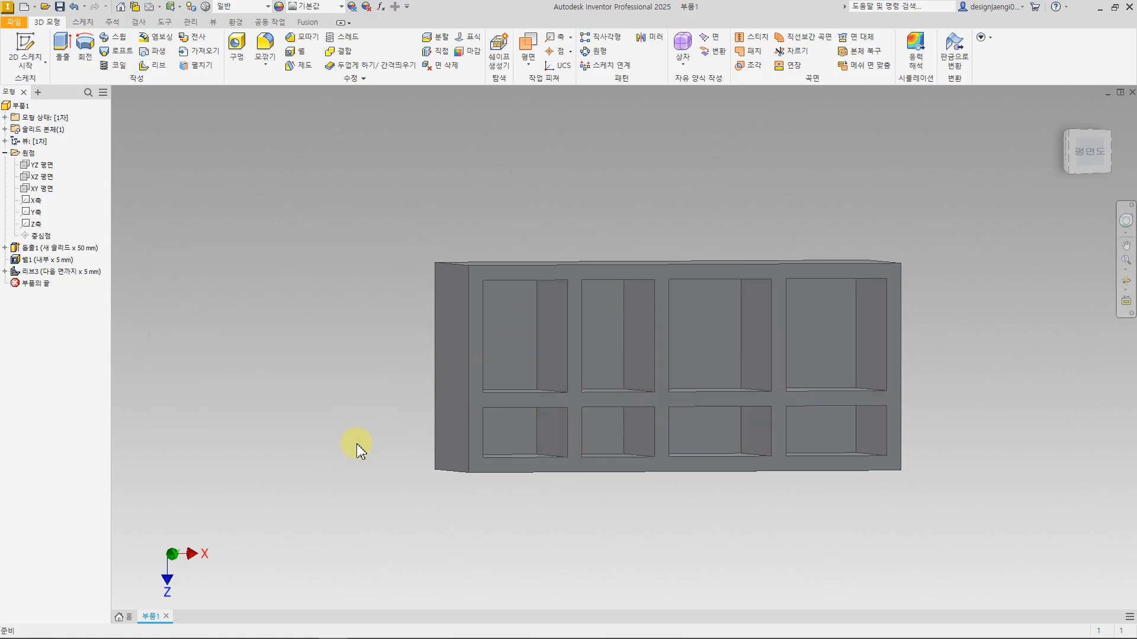
- Roll the end-of-part marker back above the first extrusion and delete all features below it
{"action": "left_click", "coordinate": [57, 266]}
{"action": "left_click", "coordinate": [57, 249]}
{"action": "left_click", "coordinate": [47, 260]}
{"action": "left_click", "coordinate": [46, 261]}
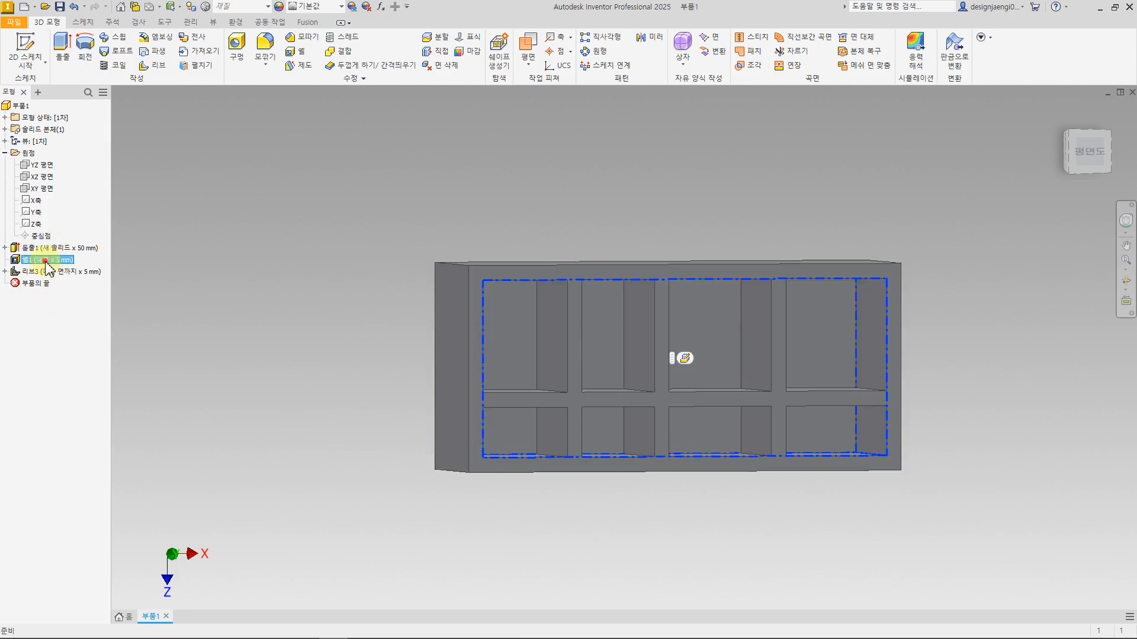
{"action": "left_click", "coordinate": [48, 249]}
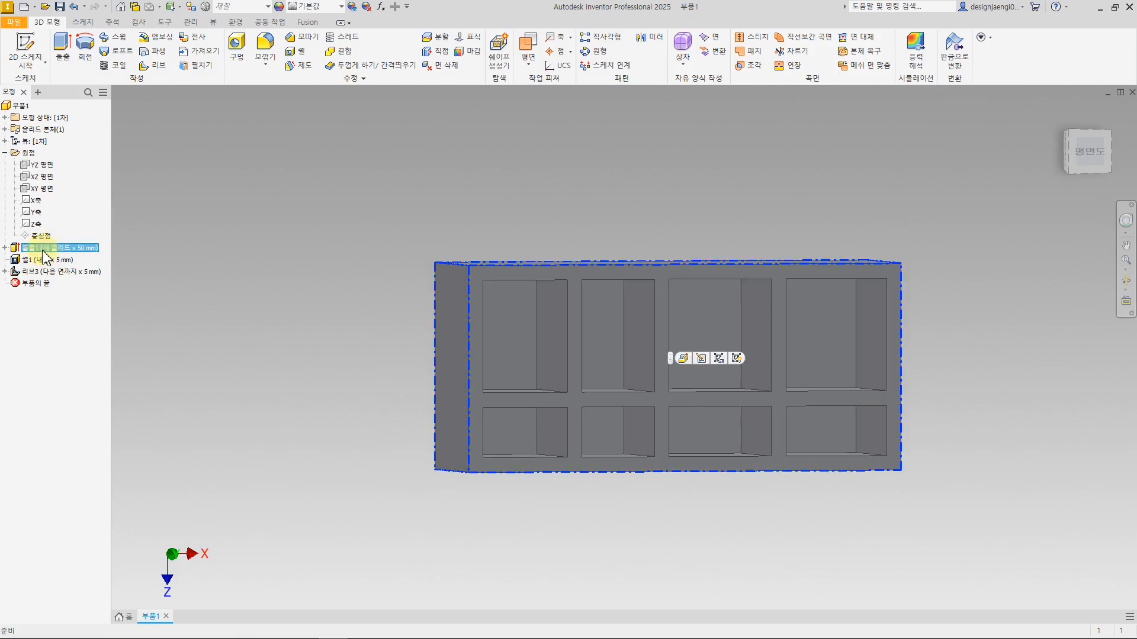
{"action": "left_click_drag", "start_coordinate": [36, 288], "coordinate": [32, 244]}
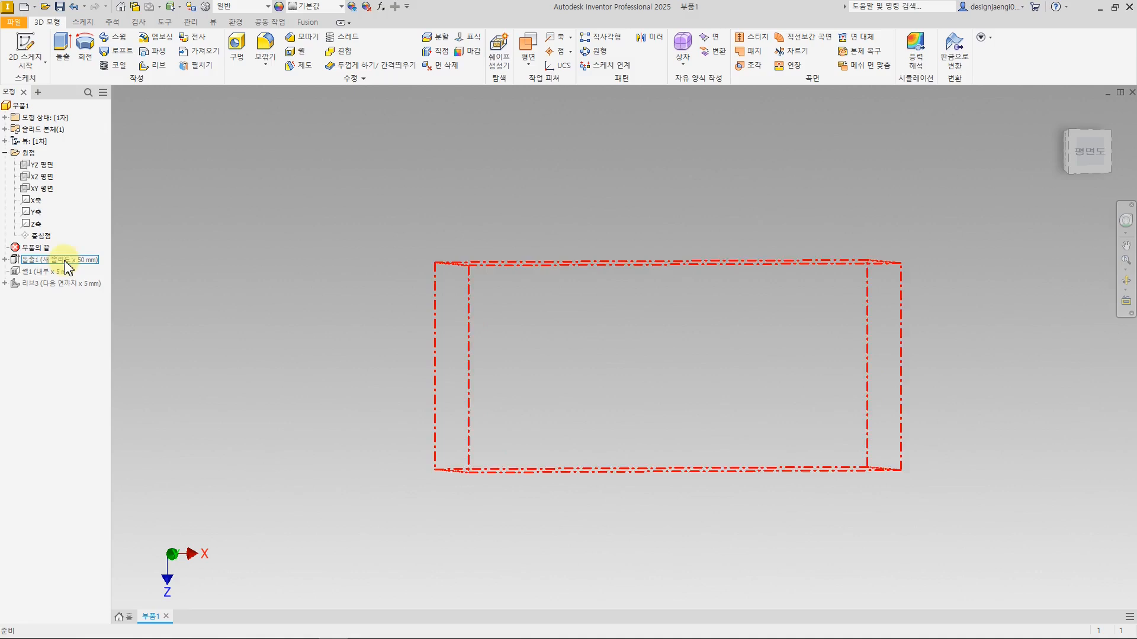
{"action": "right_click", "coordinate": [41, 248]}
{"action": "left_click", "coordinate": [80, 294]}
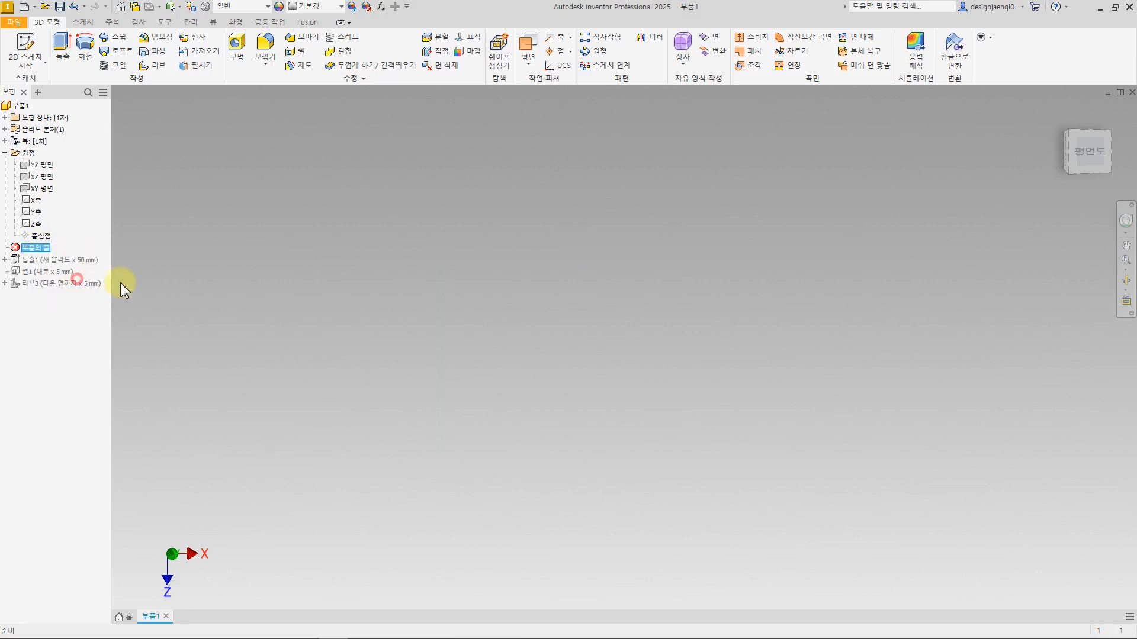
- Sketch a closed L-shaped profile on the XY plane from the origin, about 37 mm wide and 35 mm high, with legs about 6 mm thick
{"action": "left_click", "coordinate": [25, 47]}
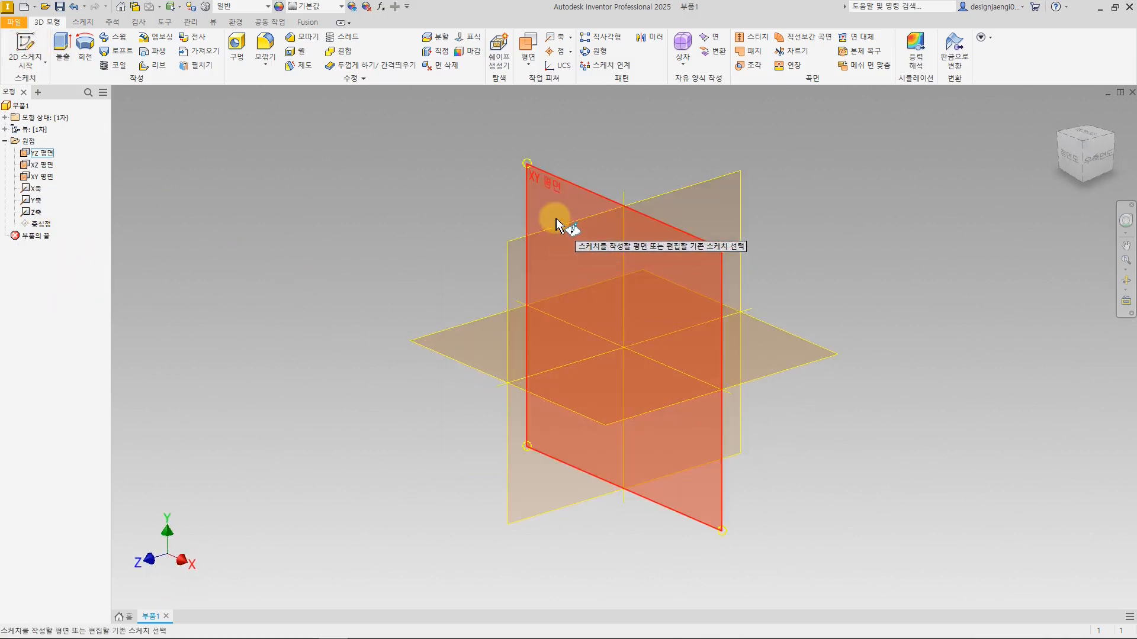
{"action": "left_click", "coordinate": [552, 206]}
{"action": "left_click", "coordinate": [68, 51]}
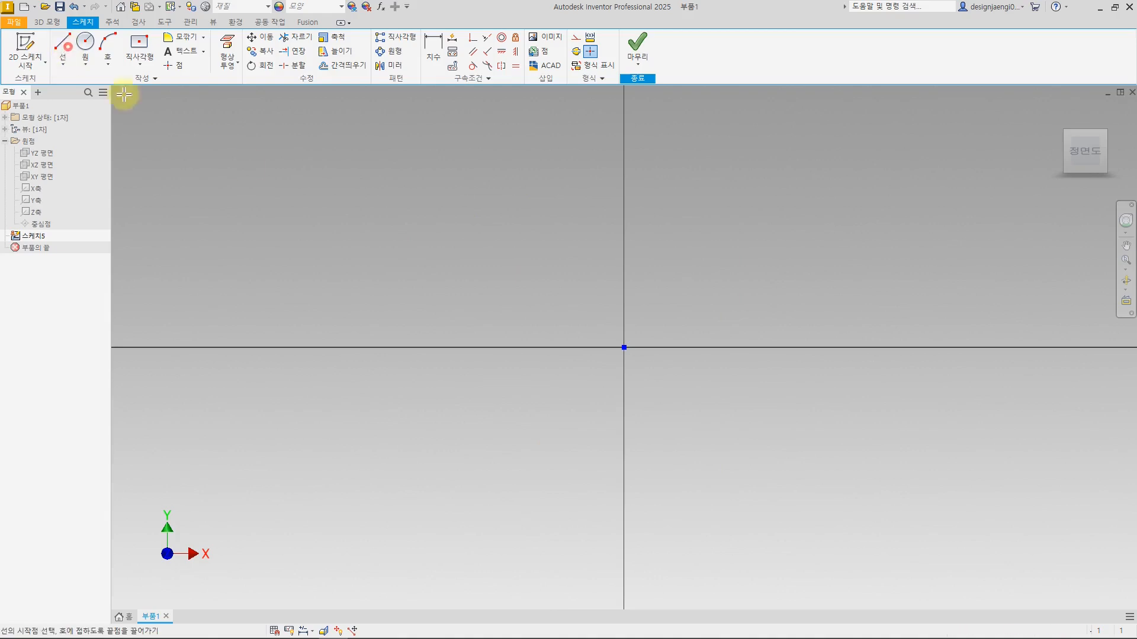
{"action": "middle_click_drag", "start_coordinate": [638, 252], "coordinate": [566, 305]}
{"action": "left_click", "coordinate": [557, 411]}
{"action": "left_click", "coordinate": [751, 411]}
{"action": "left_click", "coordinate": [750, 380]}
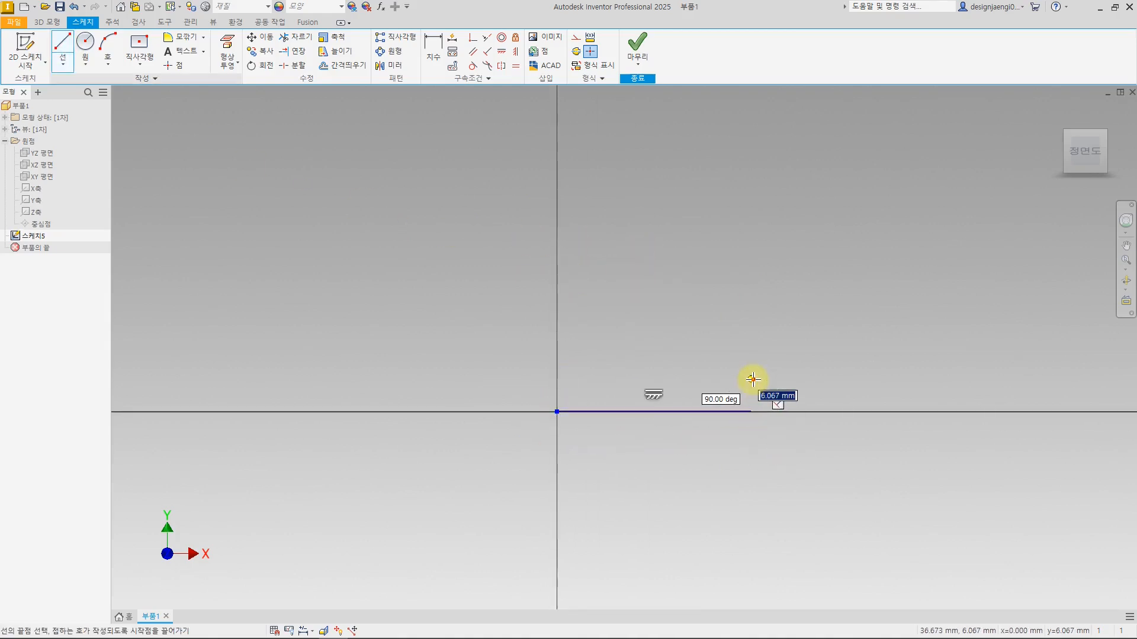
{"action": "left_click", "coordinate": [588, 380]}
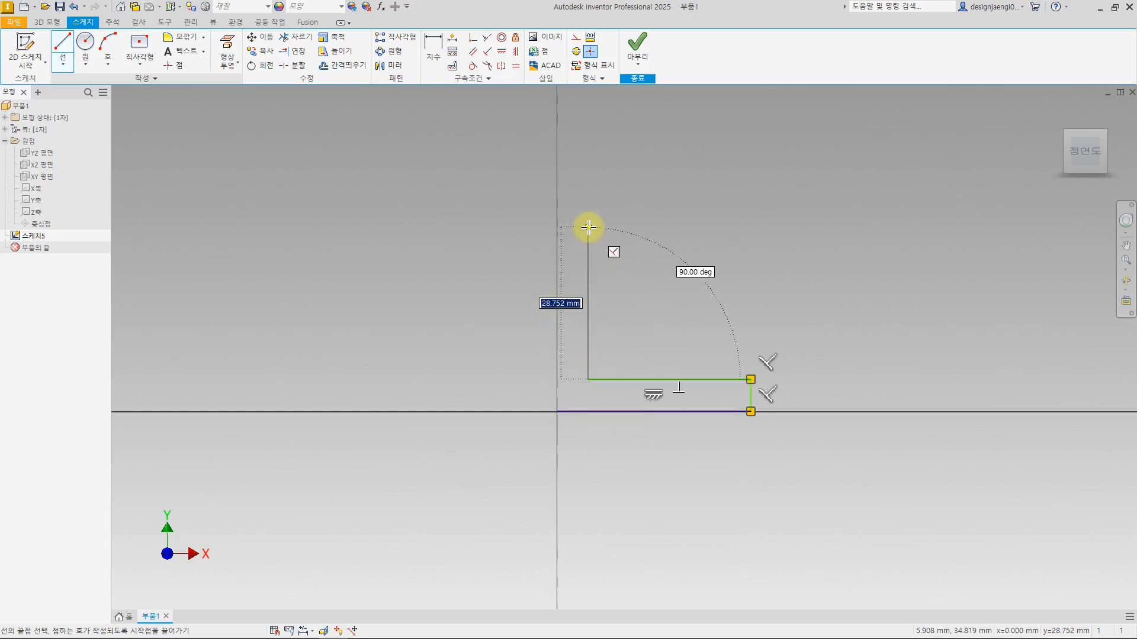
{"action": "left_click", "coordinate": [588, 228]}
{"action": "left_click", "coordinate": [557, 228]}
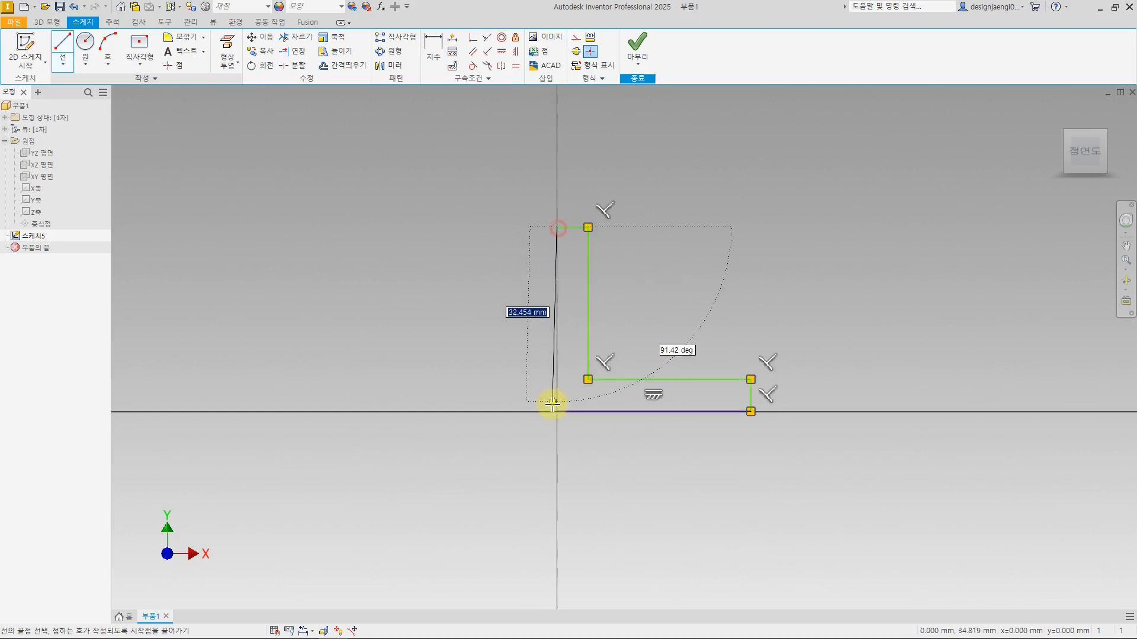
{"action": "left_click", "coordinate": [557, 411]}
- Finish the sketch and extrude the L-shaped profile 50 mm
{"action": "left_click", "coordinate": [636, 49]}
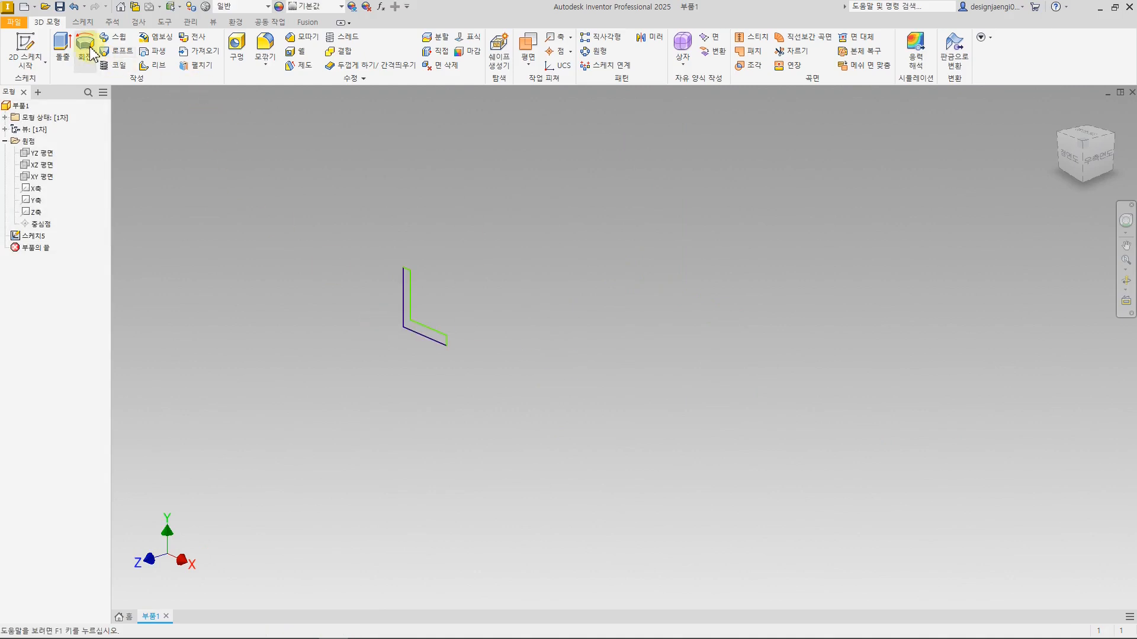
{"action": "left_click", "coordinate": [62, 50]}
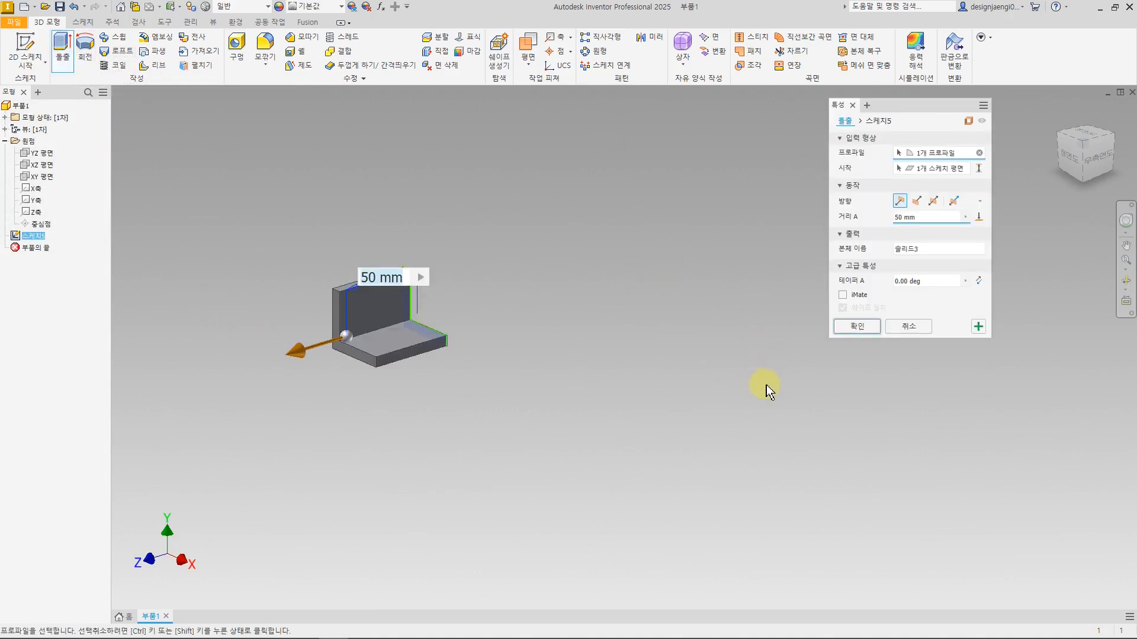
{"action": "left_click", "coordinate": [856, 331]}
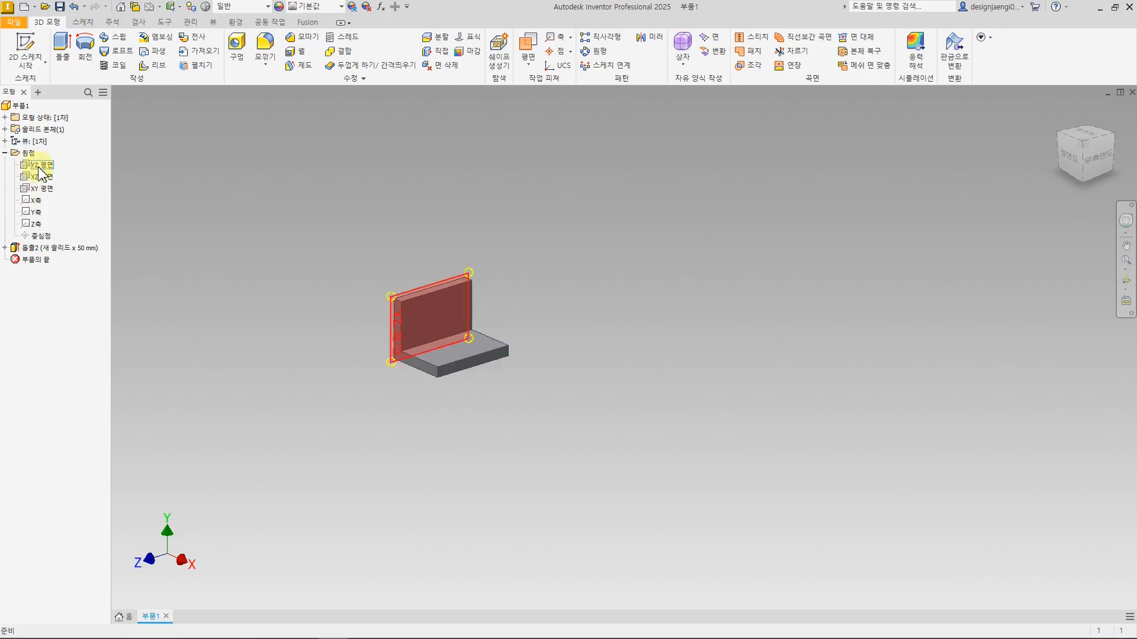
- Create a work plane offset from the XY plane to the middle of the L-shaped bracket's length
{"action": "left_click", "coordinate": [41, 189]}
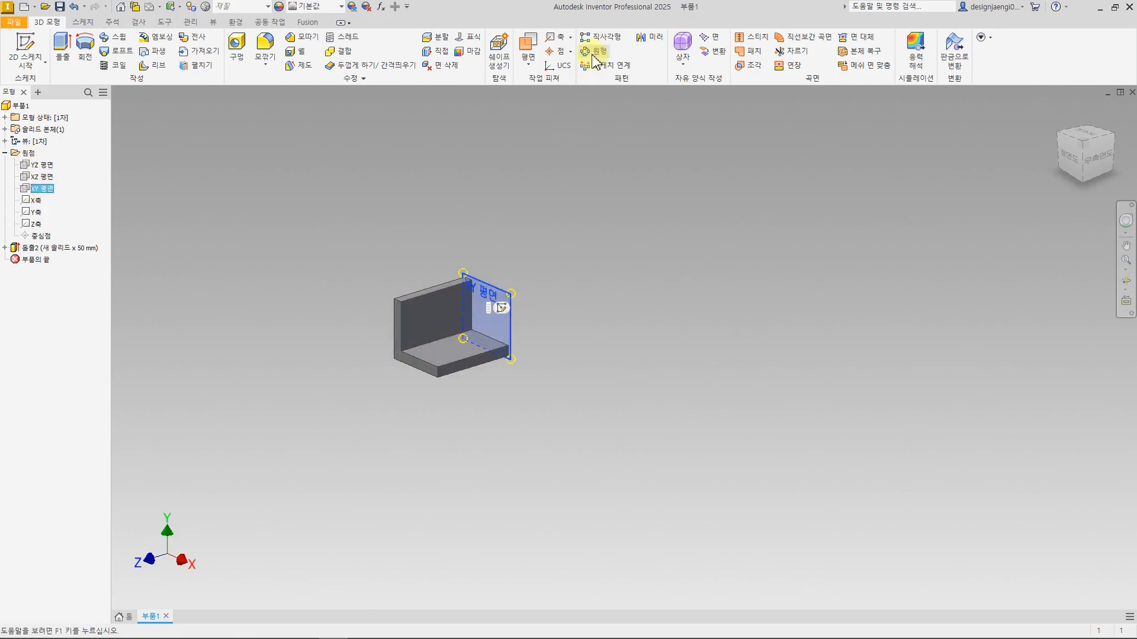
{"action": "left_click", "coordinate": [527, 49]}
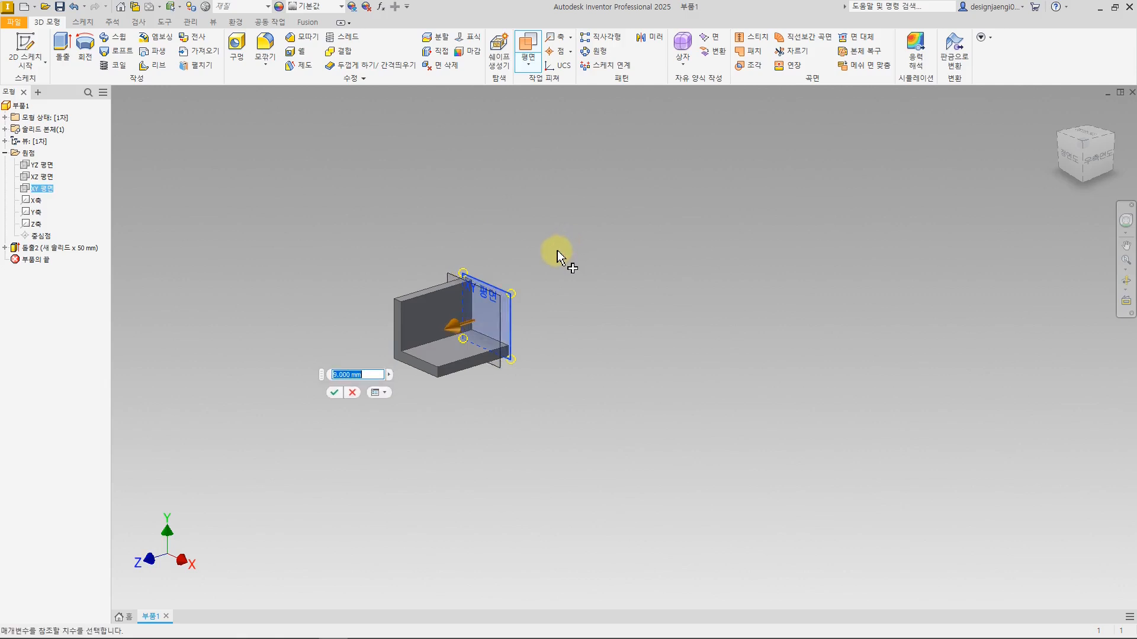
{"action": "left_click", "coordinate": [315, 398]}
{"action": "scroll", "coordinate": [437, 323], "scroll_direction": "up", "scroll_amount": 5}
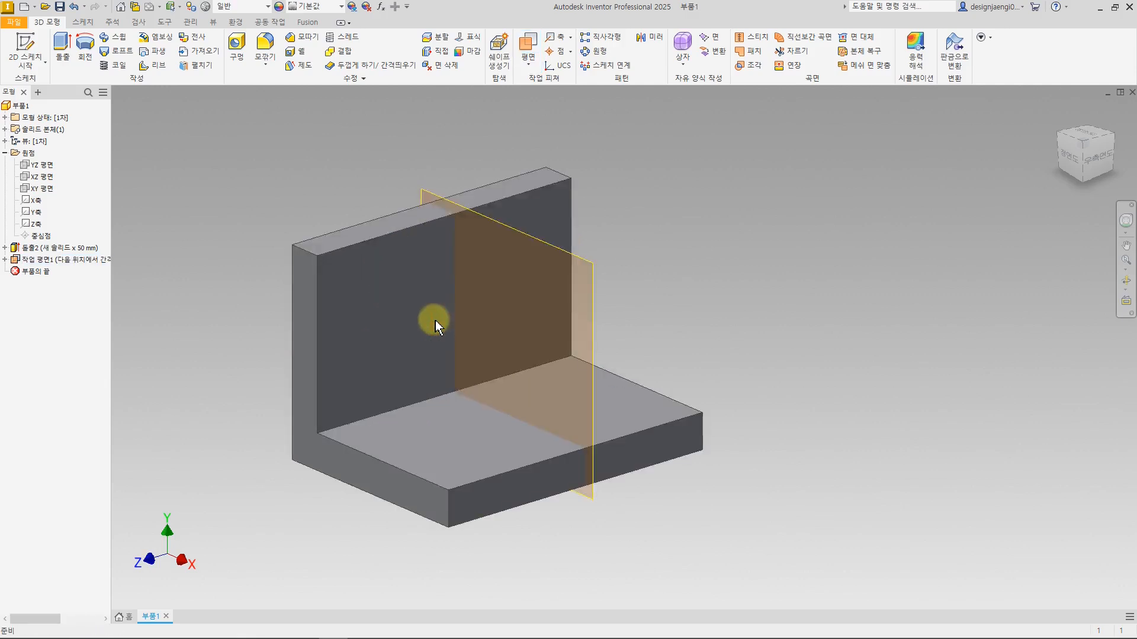
- Start a sketch on the new work plane and project the top edge of the bracket's horizontal leg
{"action": "left_click", "coordinate": [26, 50]}
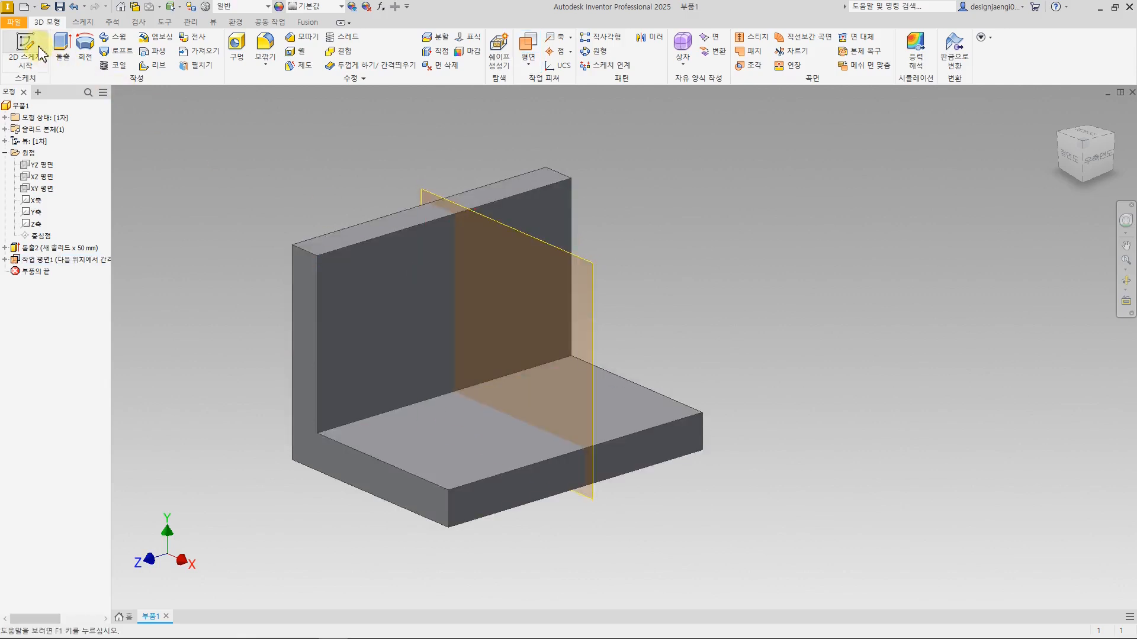
{"action": "left_click", "coordinate": [589, 265]}
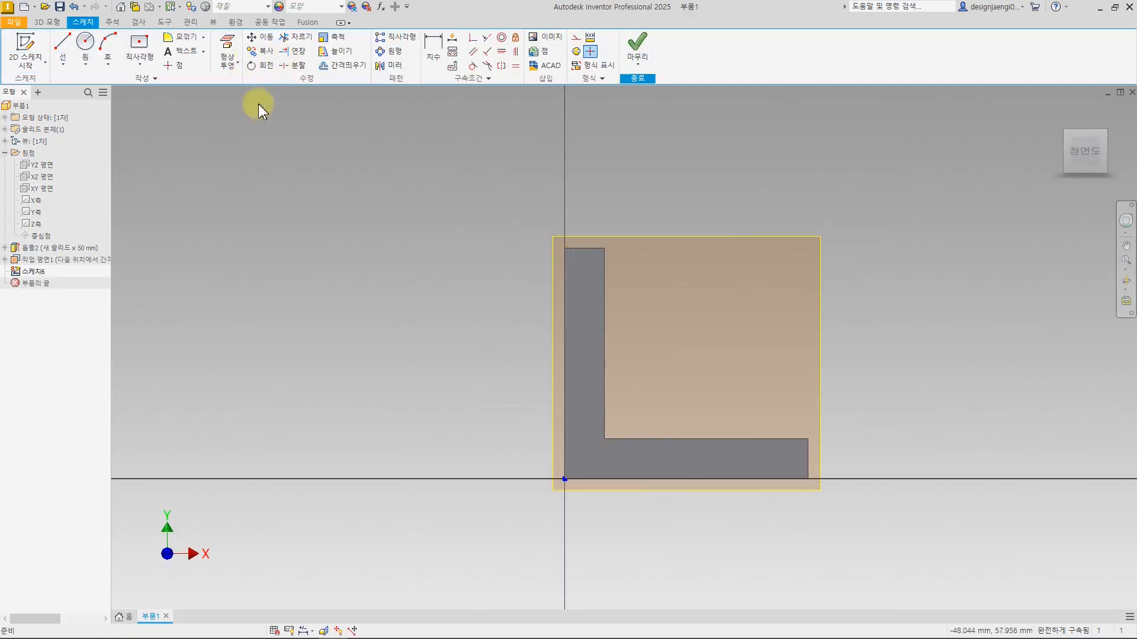
{"action": "left_click", "coordinate": [227, 45]}
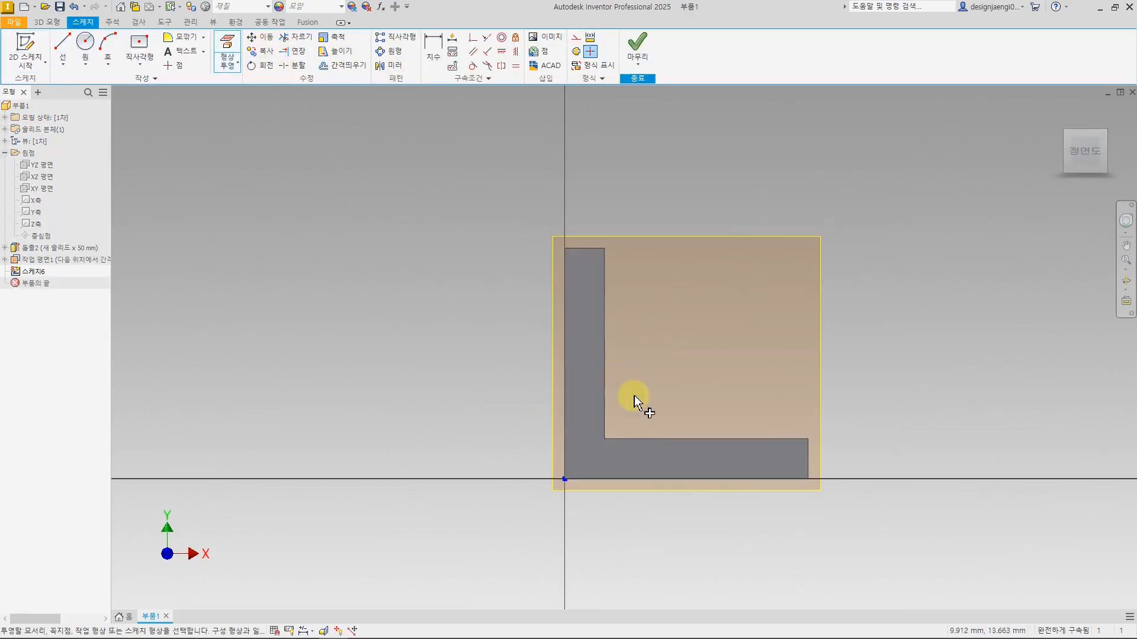
{"action": "left_click", "coordinate": [663, 439]}
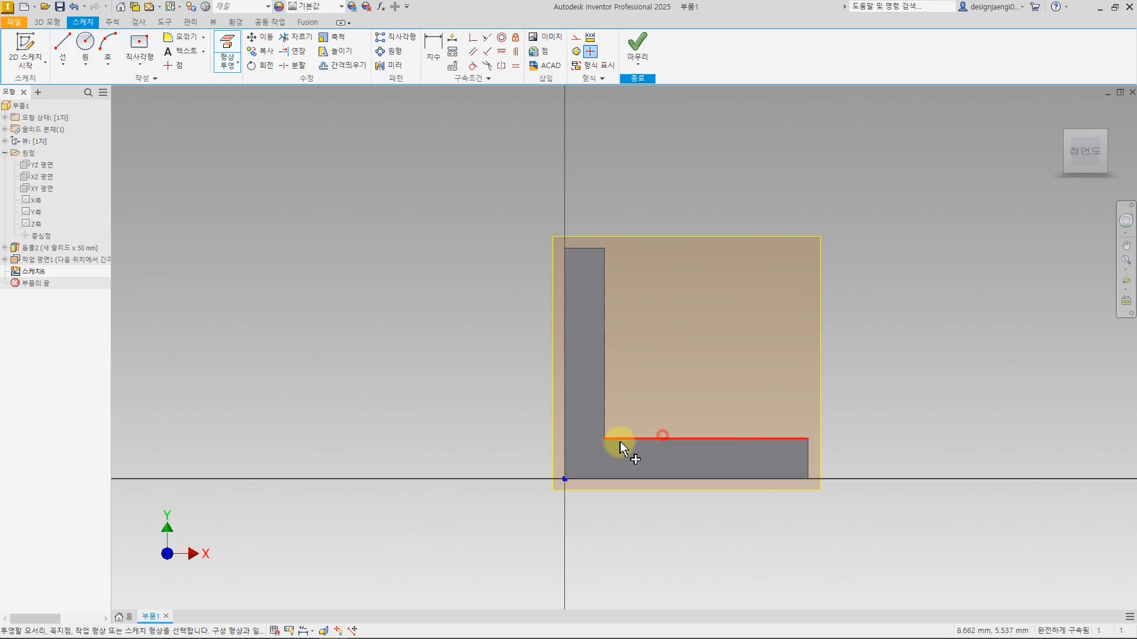
- Draw a diagonal line from near the outer end of the projected edge toward the vertical leg, ending short of it
{"action": "left_click", "coordinate": [62, 44]}
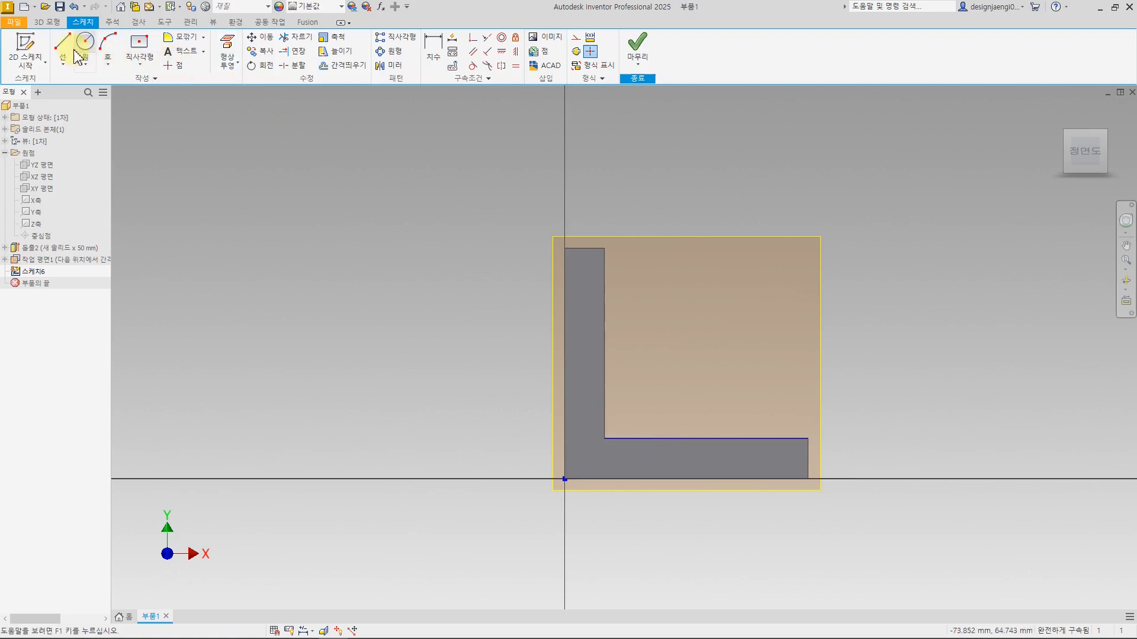
{"action": "left_click", "coordinate": [781, 439]}
{"action": "left_click", "coordinate": [649, 318]}
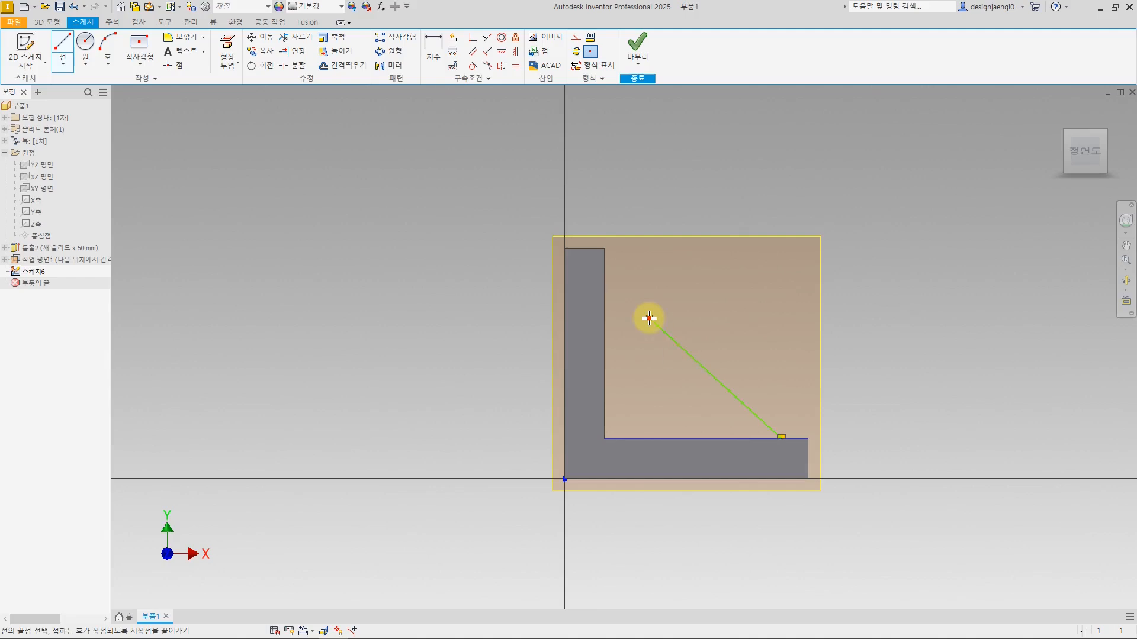
- Dimension the diagonal line's lower endpoint 5 mm from the outer end of the bracket's horizontal leg
{"action": "left_click", "coordinate": [435, 47]}
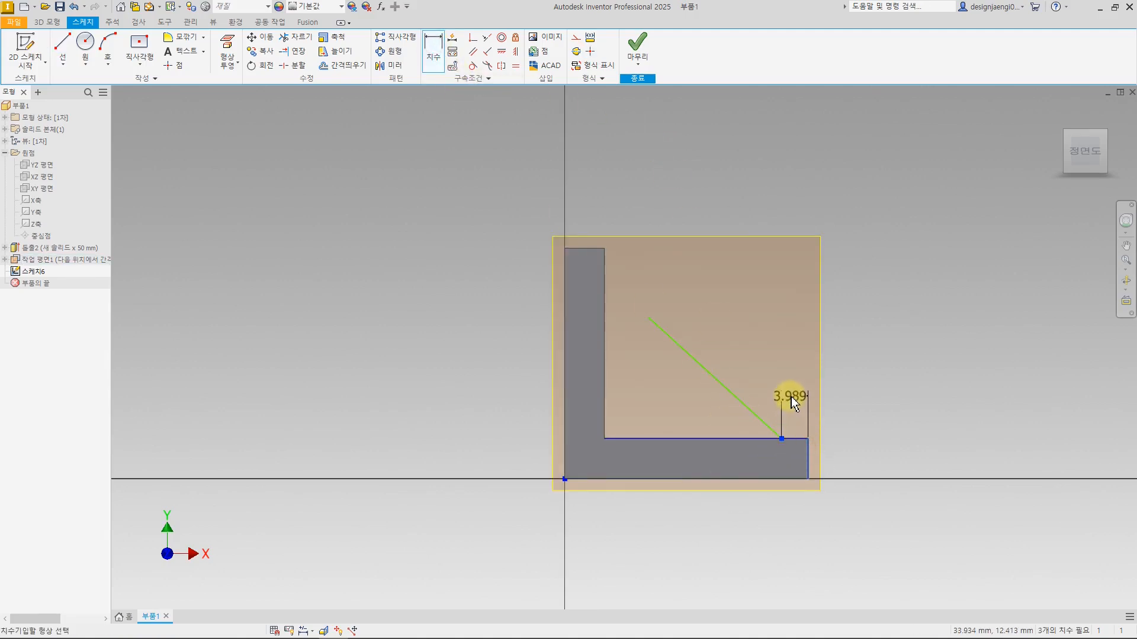
{"action": "left_click", "coordinate": [809, 404]}
{"action": "type", "text": "5"}
{"action": "key", "text": "Return"}
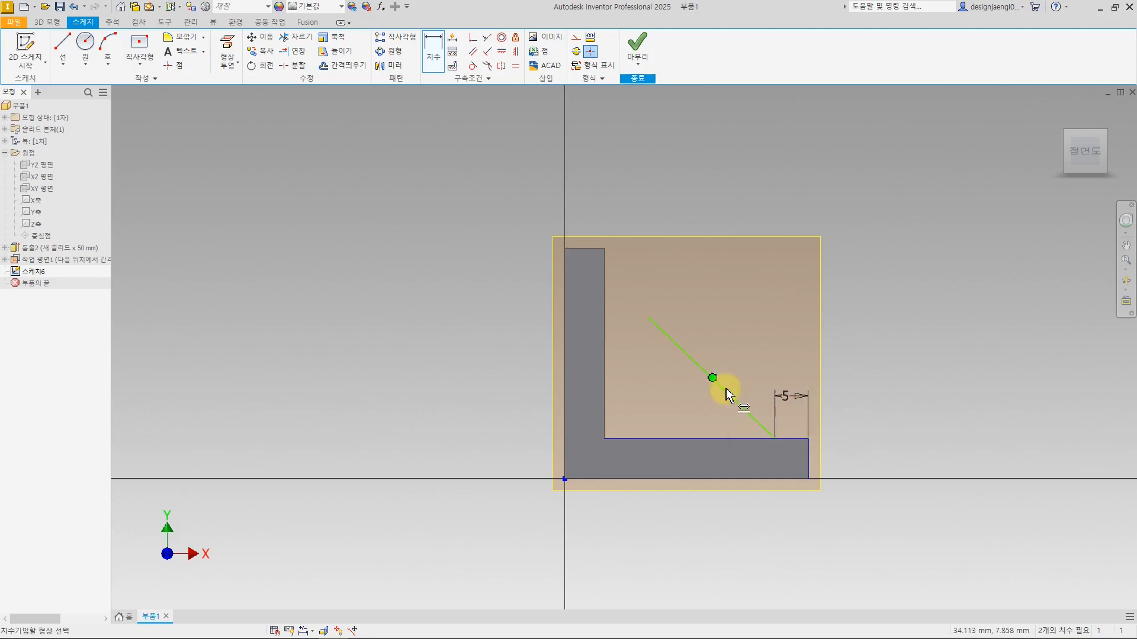
{"action": "left_click", "coordinate": [707, 439]}
{"action": "left_click", "coordinate": [682, 418]}
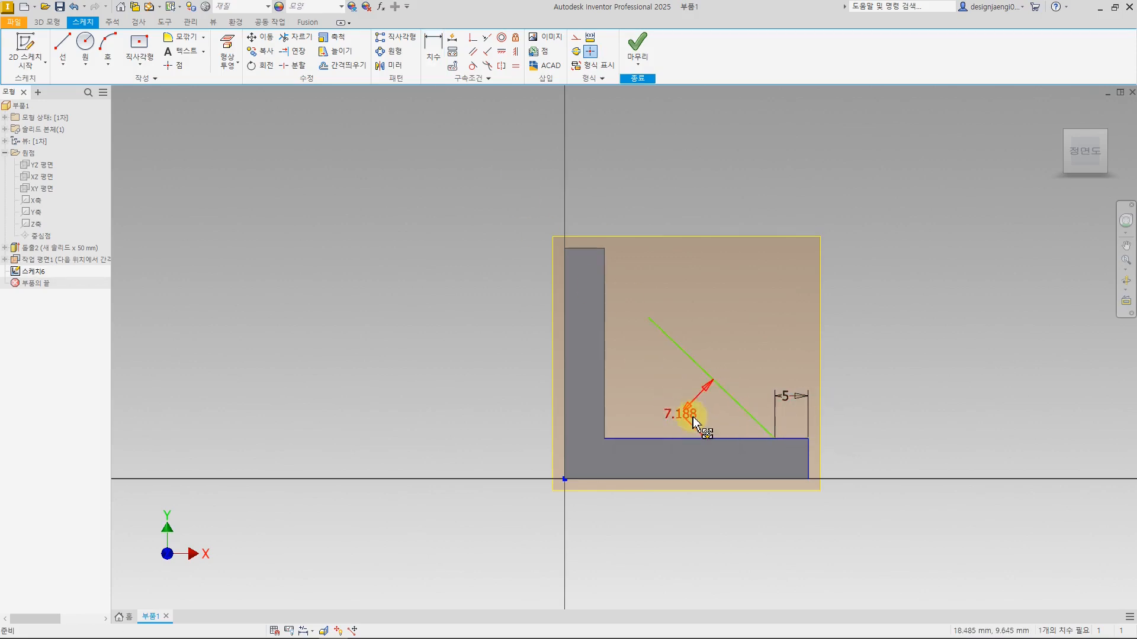
{"action": "left_click", "coordinate": [659, 414]}
{"action": "key", "text": "Delete"}
- Dimension the angle between the diagonal line and the horizontal leg's top edge and set it to 45 degrees
{"action": "left_click", "coordinate": [435, 42]}
{"action": "left_click", "coordinate": [703, 375]}
{"action": "left_click", "coordinate": [690, 437]}
{"action": "left_click", "coordinate": [665, 401]}
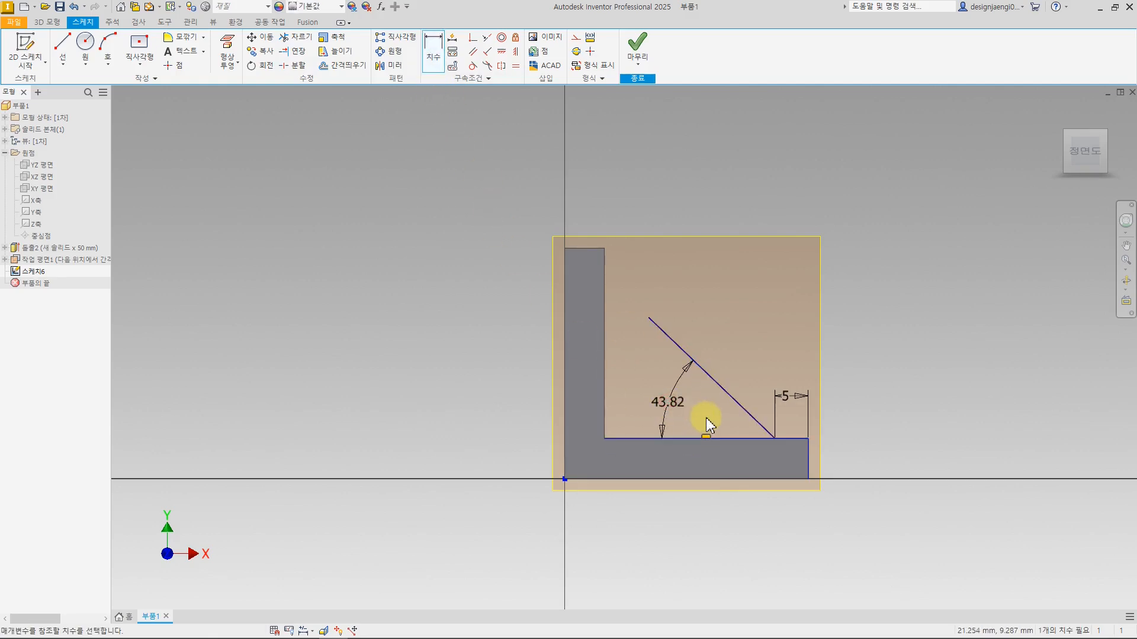
{"action": "type", "text": "45"}
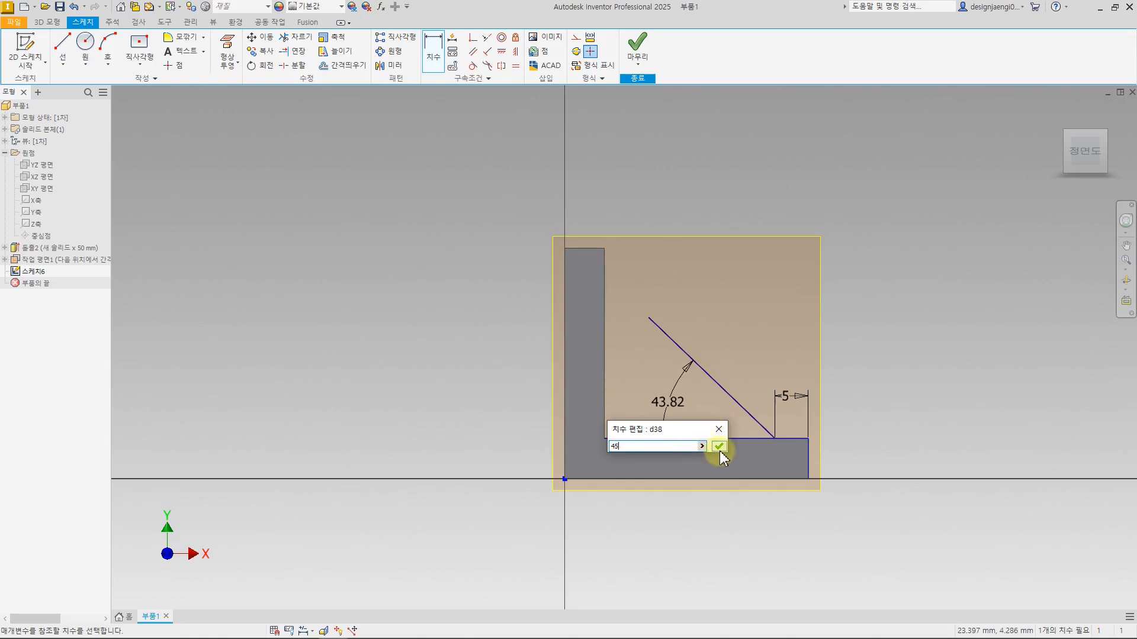
{"action": "left_click", "coordinate": [718, 446]}
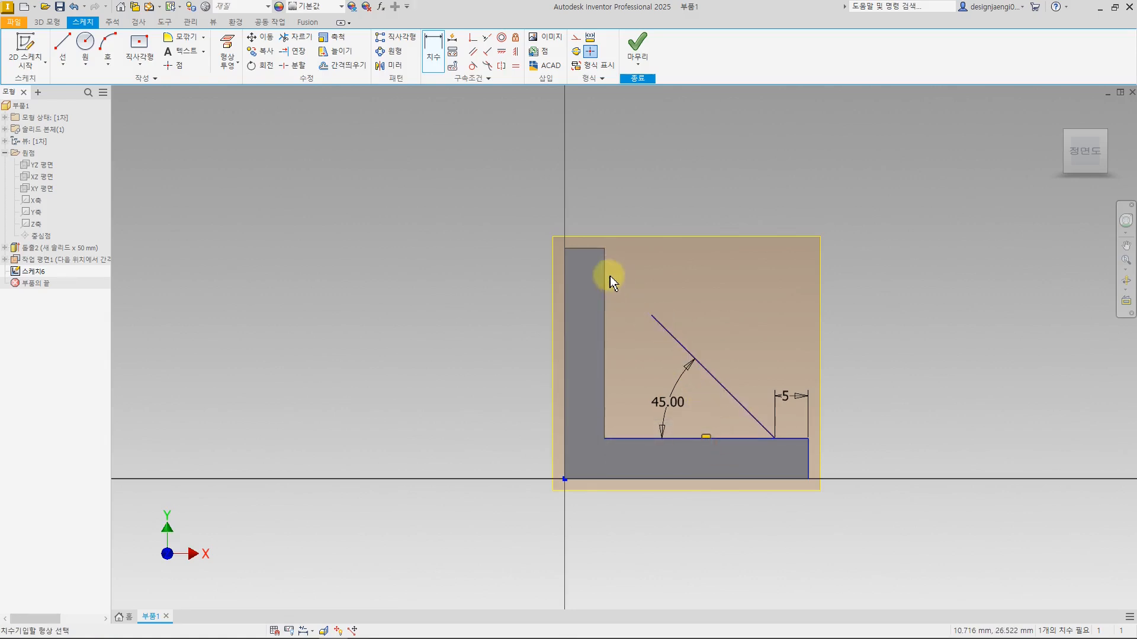
- Finish the sketch and create a 5 mm thick rib from the diagonal line, parallel to the sketch plane and centred on it
{"action": "left_click", "coordinate": [636, 46]}
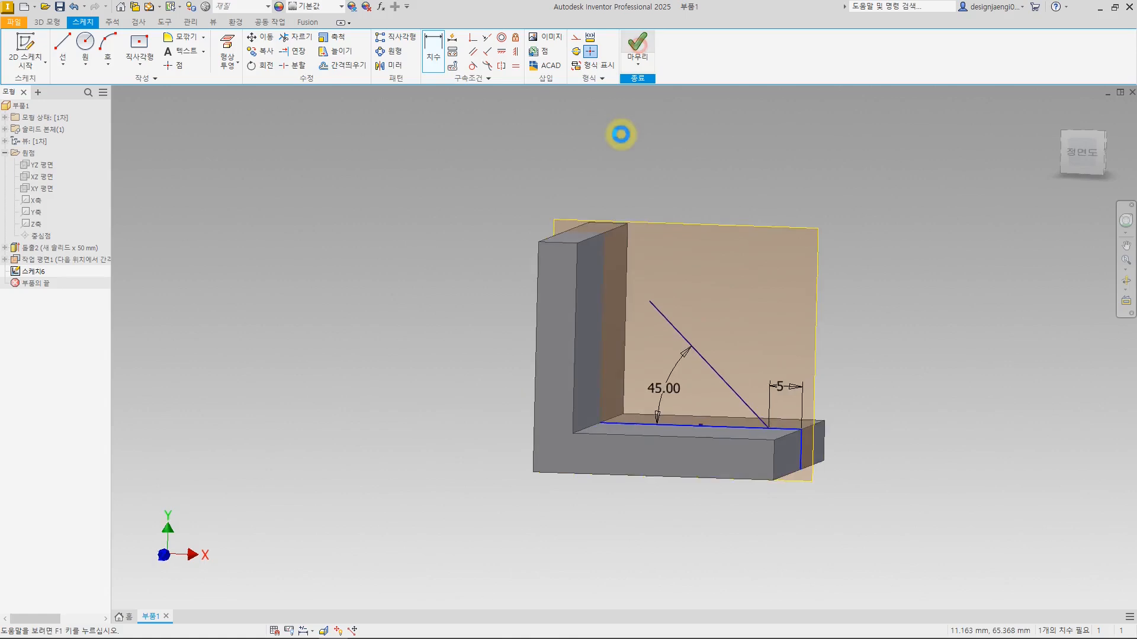
{"action": "left_click", "coordinate": [153, 66]}
{"action": "left_click", "coordinate": [164, 298]}
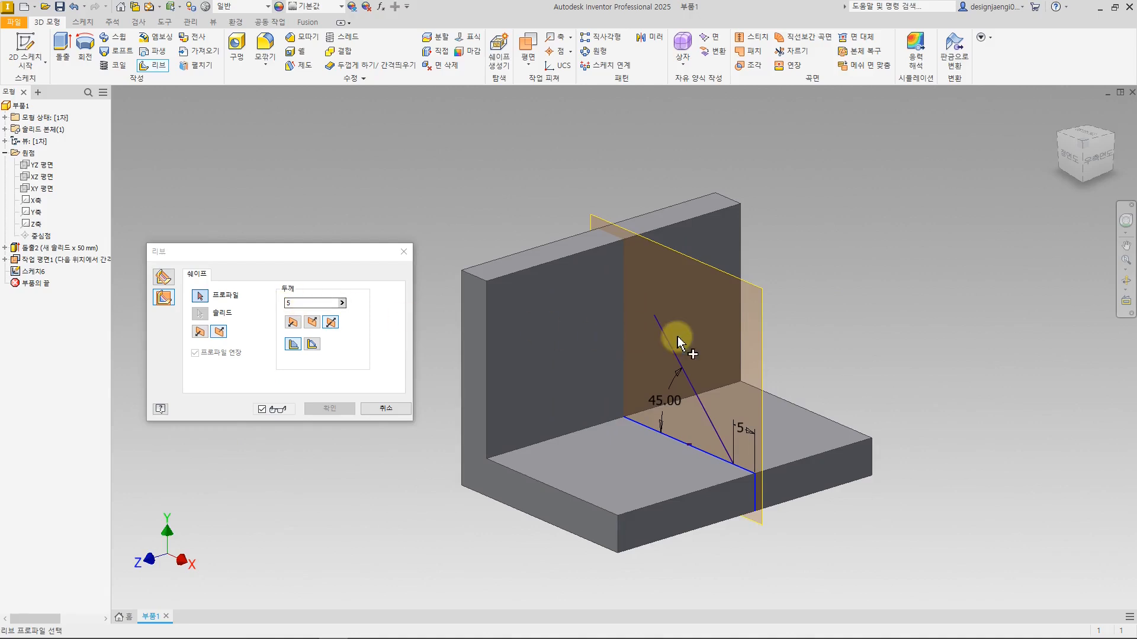
{"action": "left_click", "coordinate": [668, 347]}
{"action": "mouse_move", "coordinate": [439, 559]}
{"action": "middle_mouse_down", "text": "shift"}
{"action": "mouse_move", "coordinate": [520, 548]}
{"action": "mouse_move", "coordinate": [484, 552]}
{"action": "mouse_move", "coordinate": [521, 521]}
{"action": "middle_mouse_up", "text": "shift"}
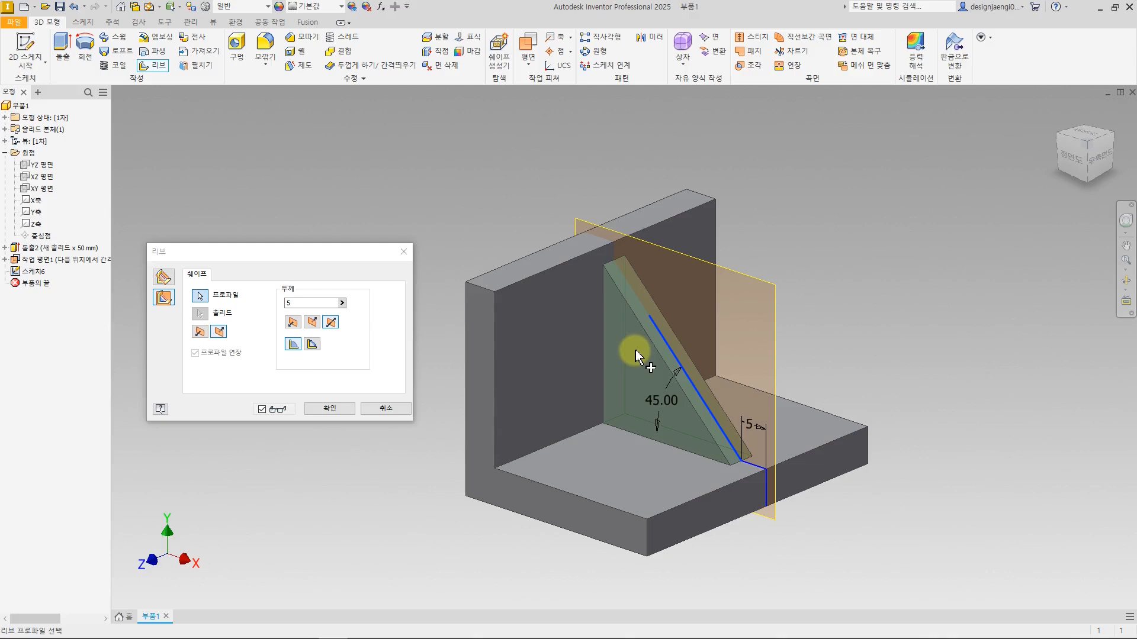
{"action": "left_click", "coordinate": [330, 408]}
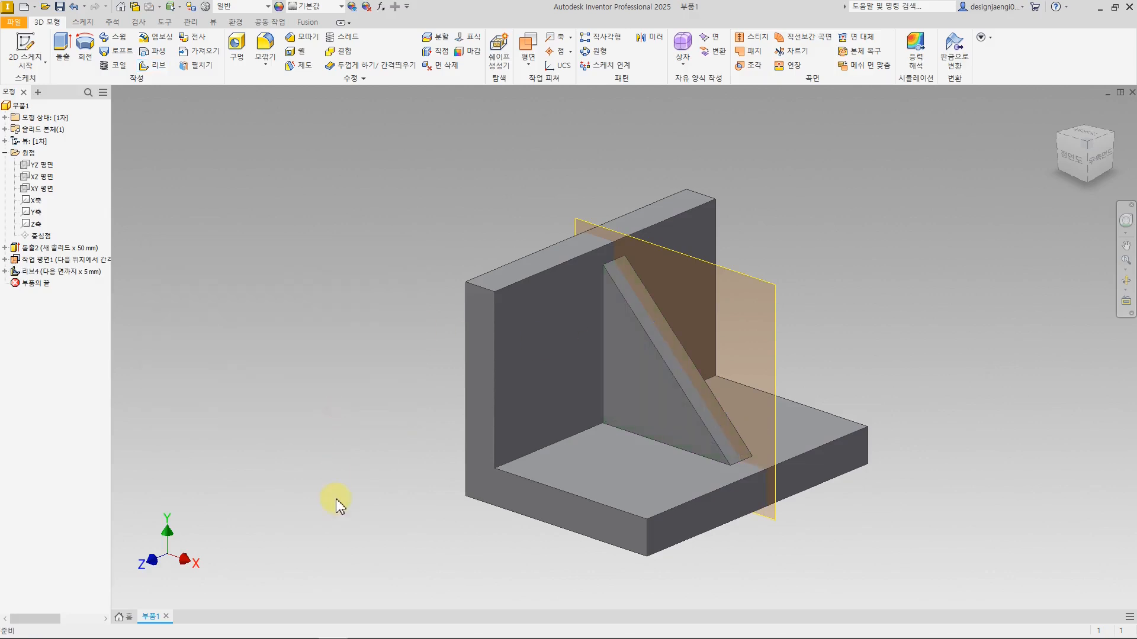